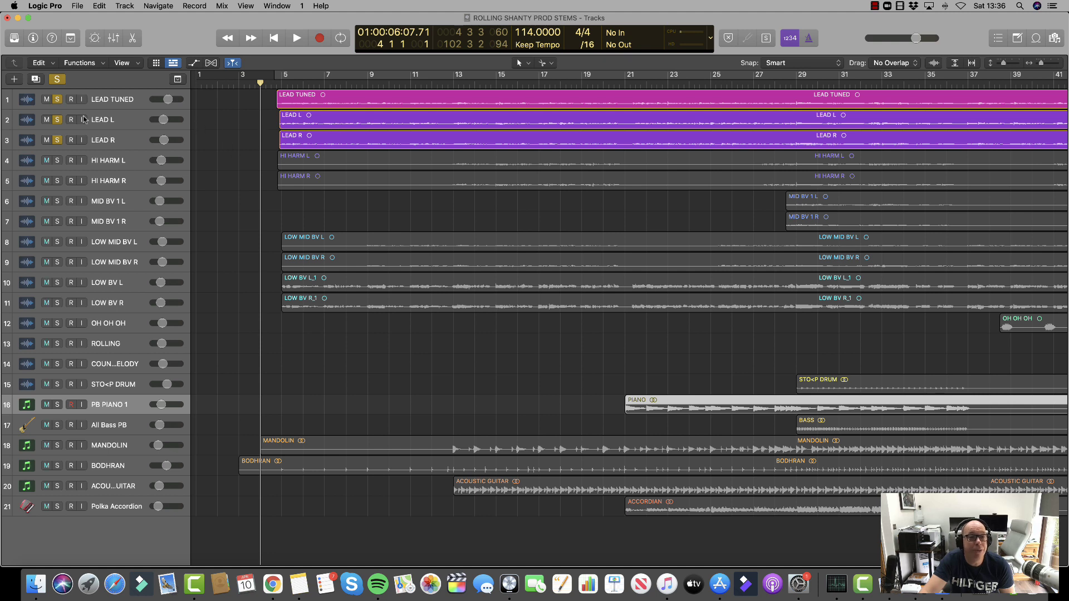
# Play the three soloed lead vocal tracks from bar 4, stopping around bar 12
pyautogui.click(299, 43)
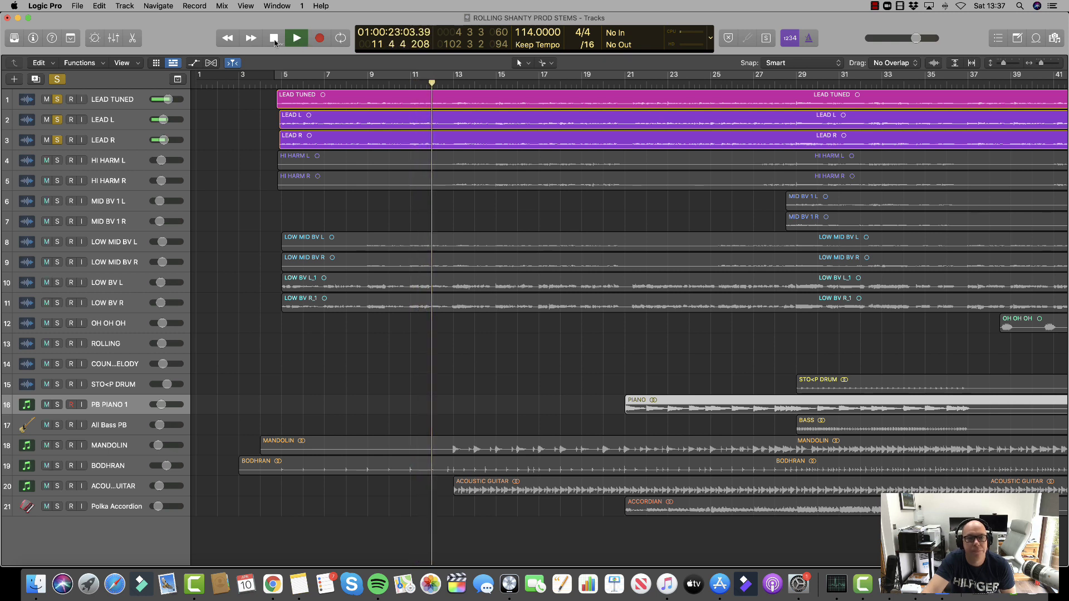
pyautogui.click(273, 39)
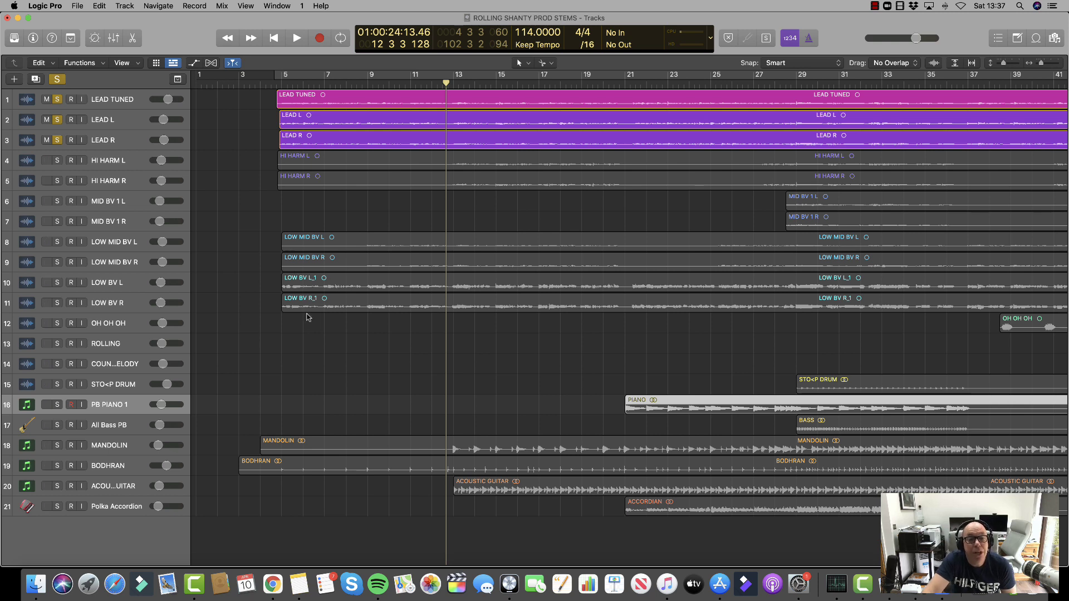
# Switch the solo from the three lead vocals to LOW BV L and LOW BV R, and play them from bar 5
pyautogui.click(58, 303)
pyautogui.click(58, 283)
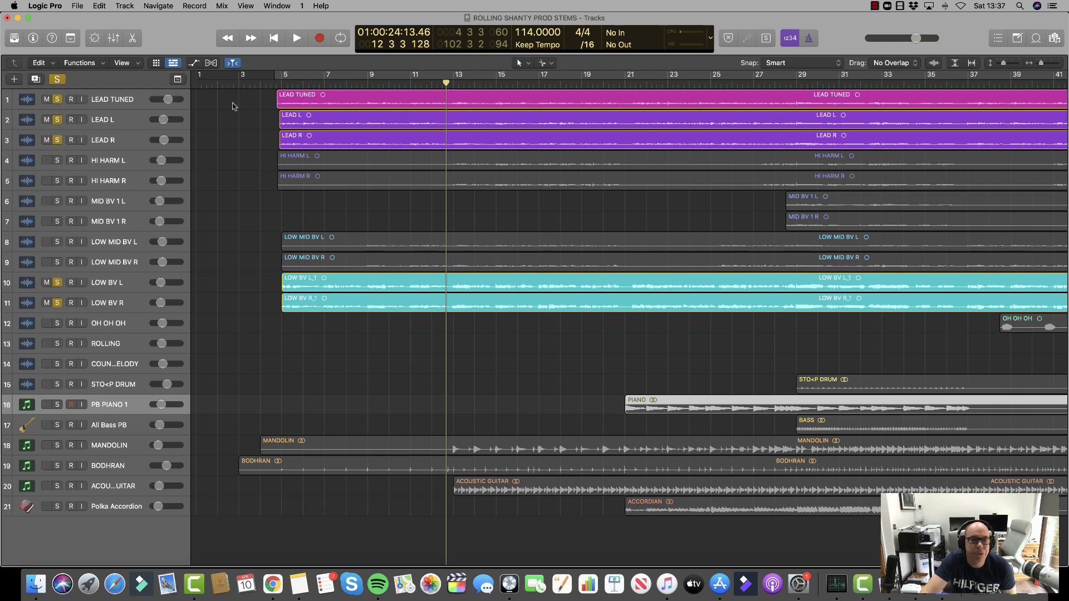
pyautogui.click(283, 86)
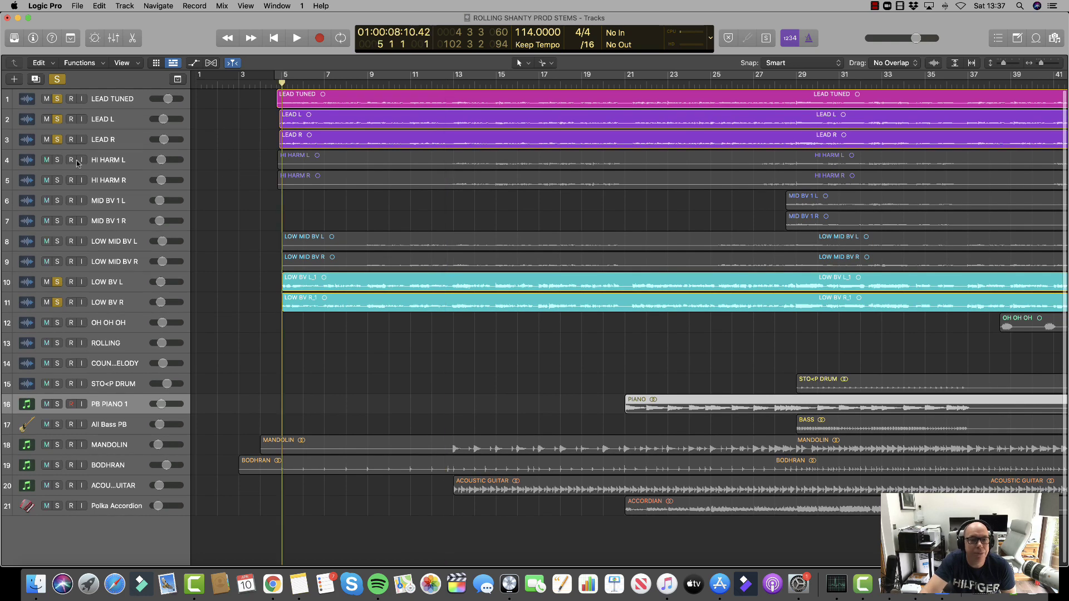
pyautogui.click(58, 139)
pyautogui.click(57, 120)
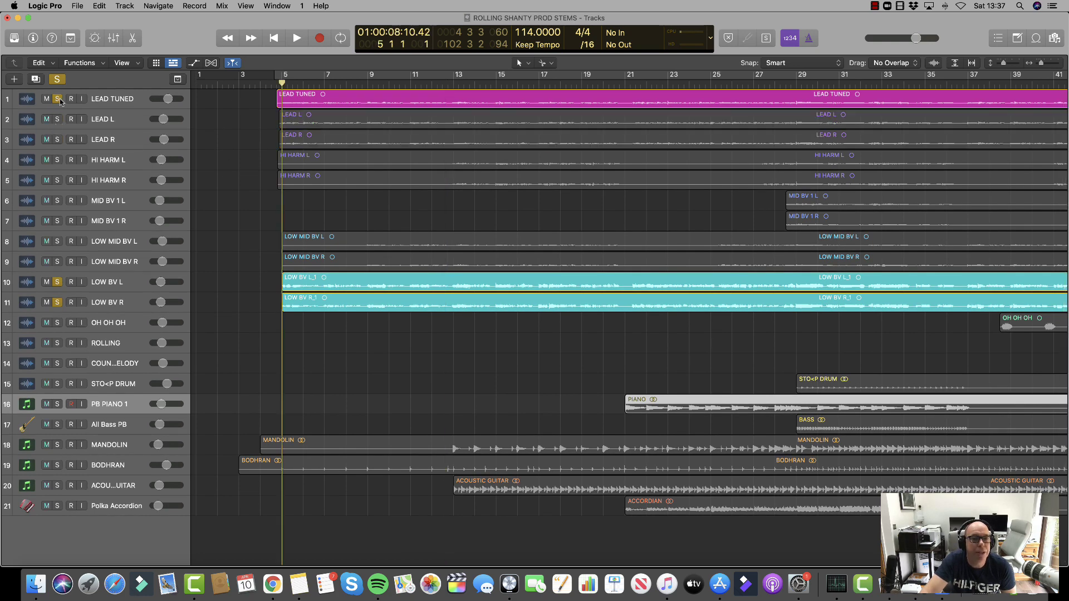
pyautogui.click(57, 100)
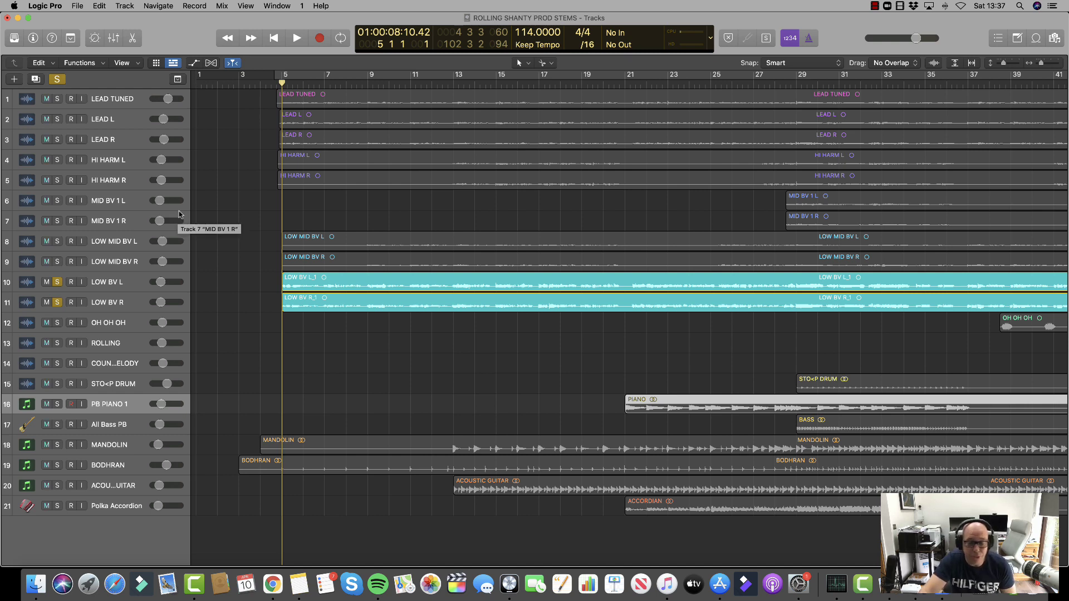
pyautogui.press('space')
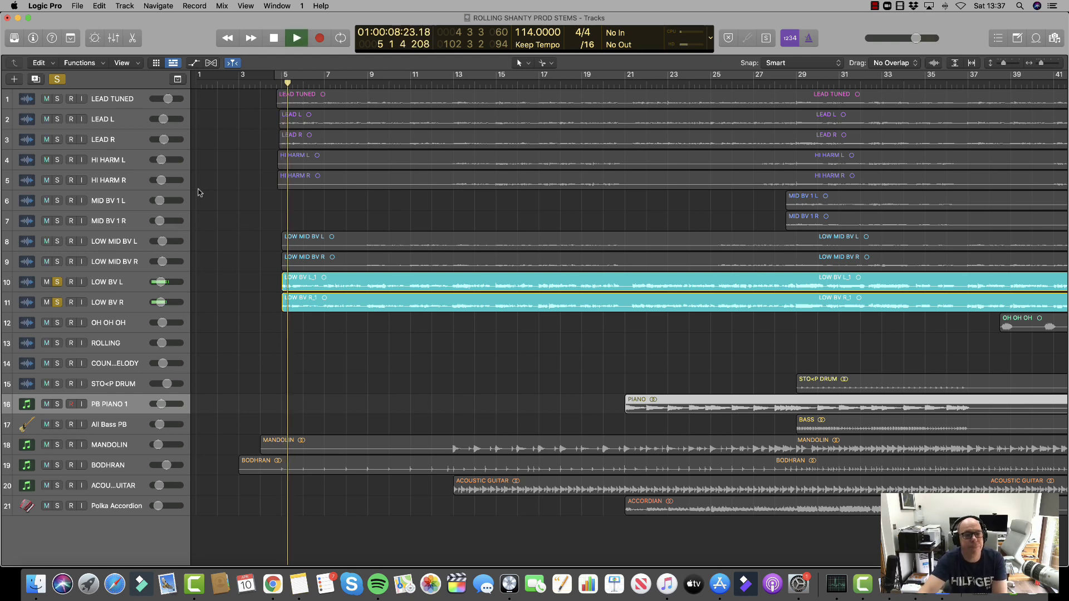
pyautogui.hscroll(1, 199, 193)
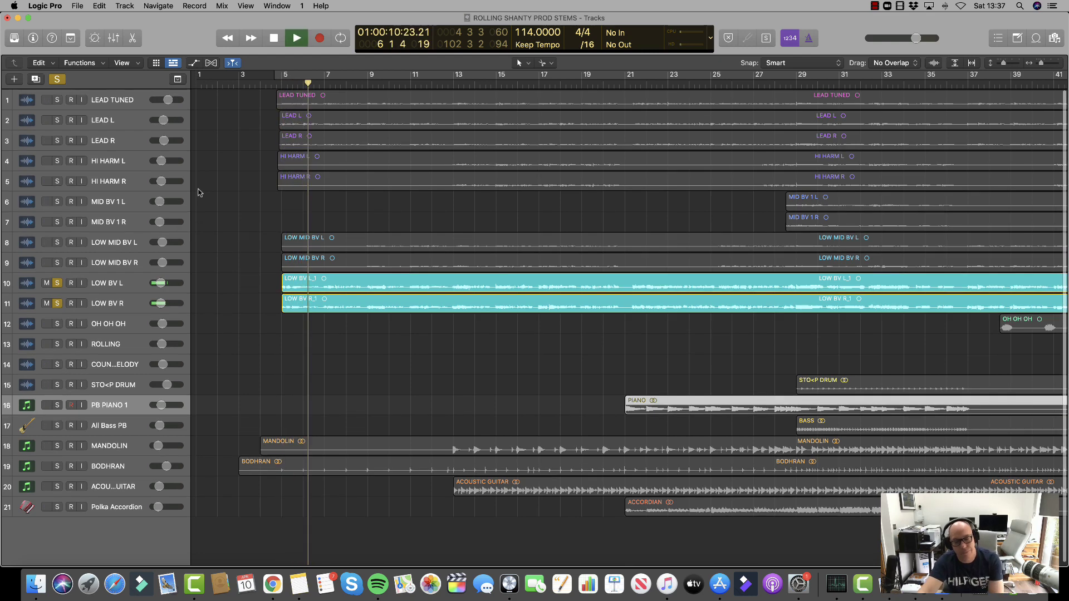
pyautogui.hscroll(-1, 199, 193)
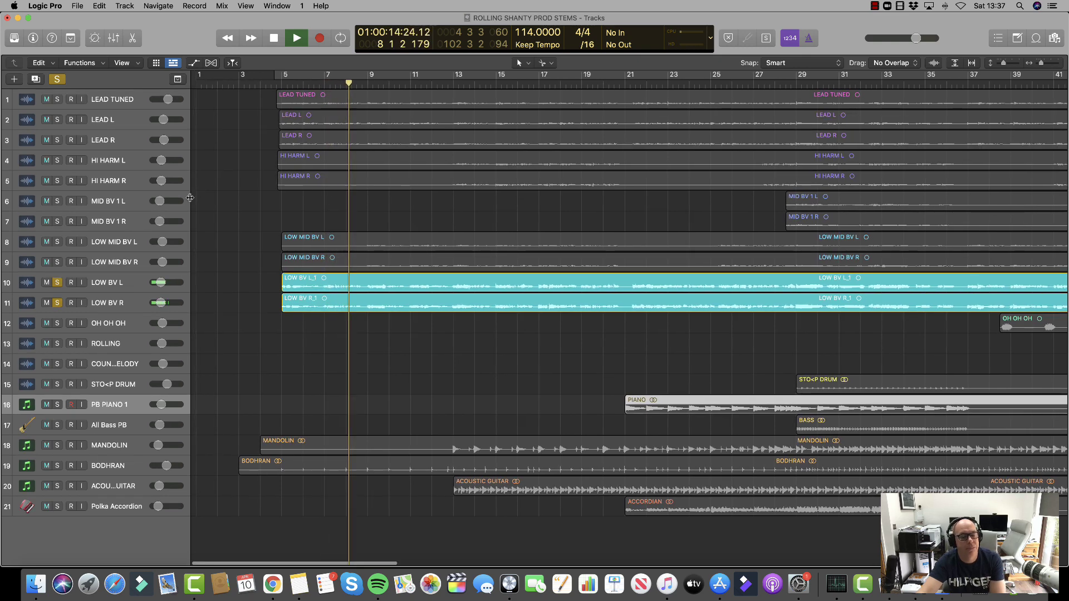
pyautogui.press('space')
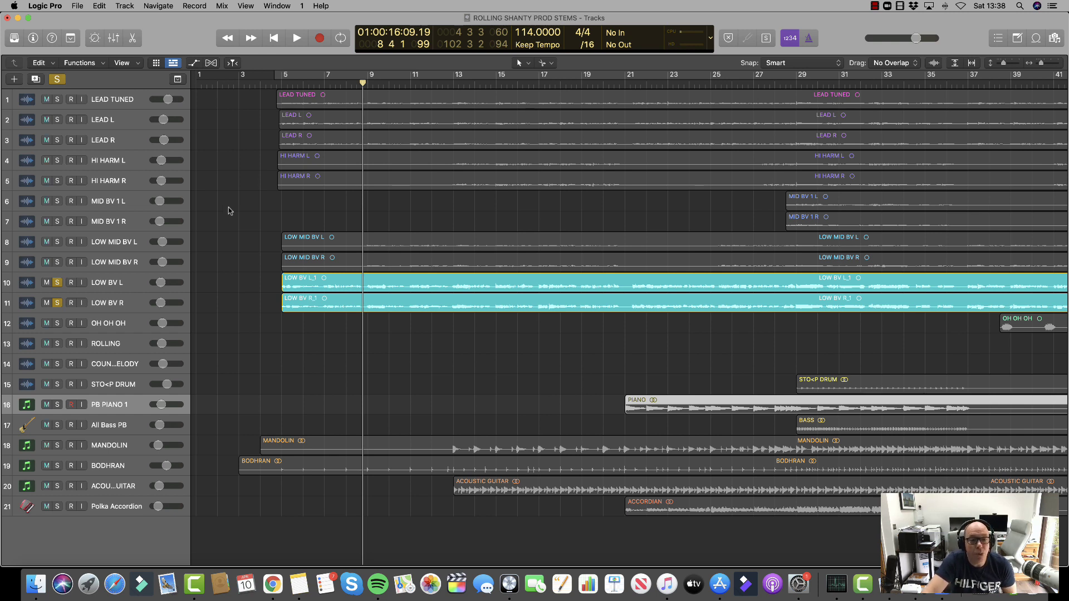
# Add LEAD TUNED, LEAD L and LEAD R to the soloed low backing vocals and play the blend from bar 5
pyautogui.click(280, 84)
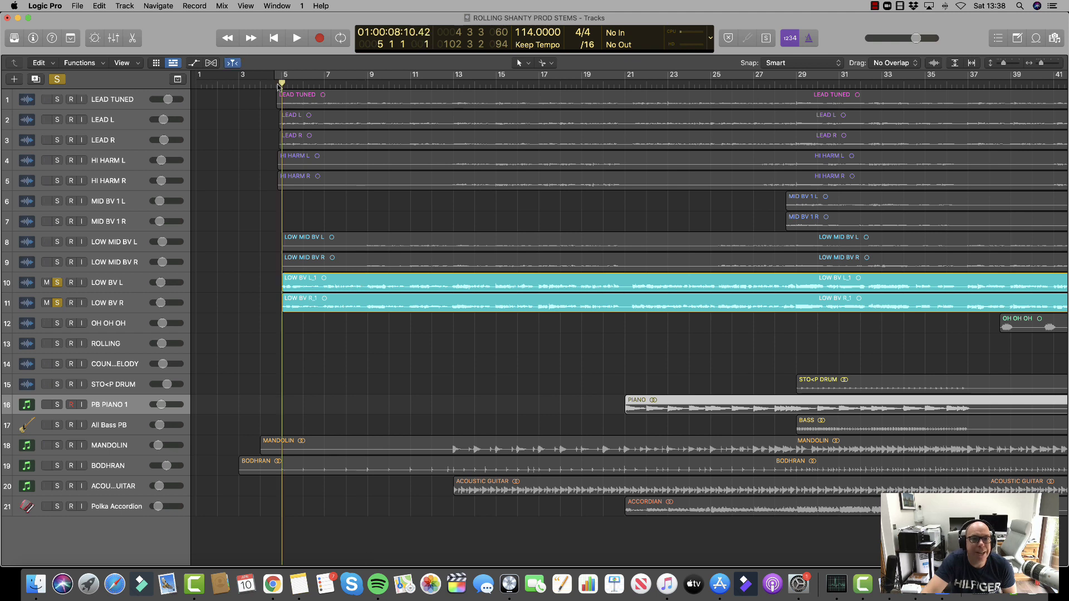
pyautogui.click(57, 99)
pyautogui.click(56, 120)
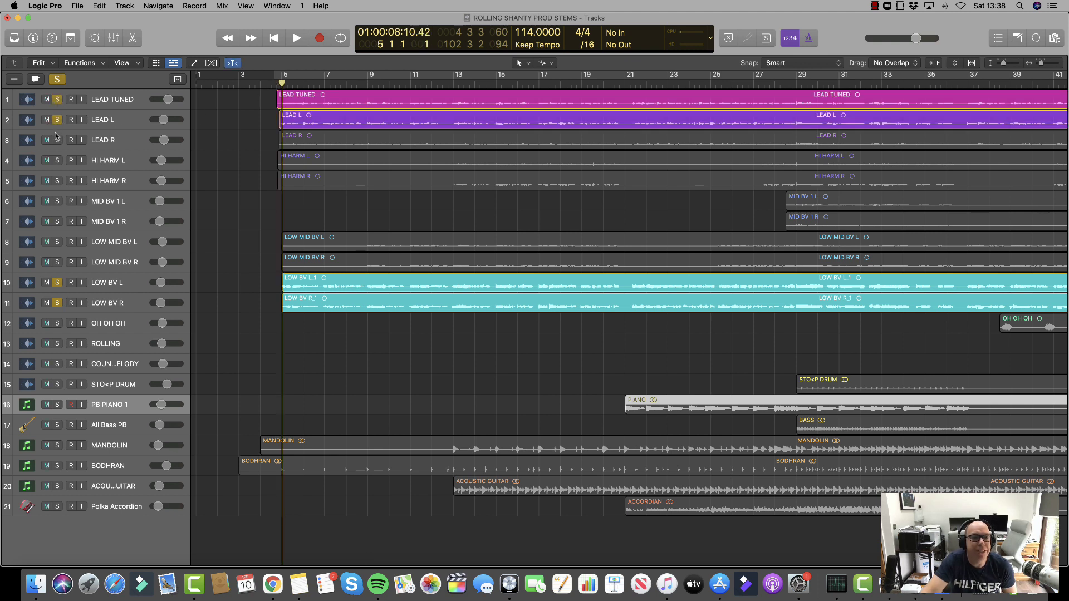
pyautogui.click(58, 141)
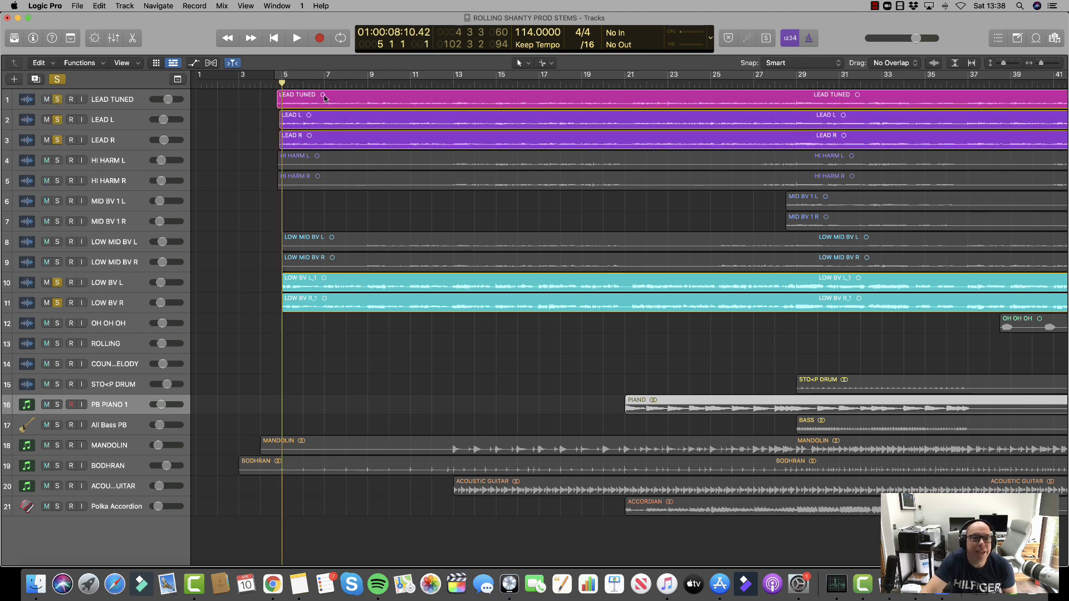
pyautogui.click(297, 40)
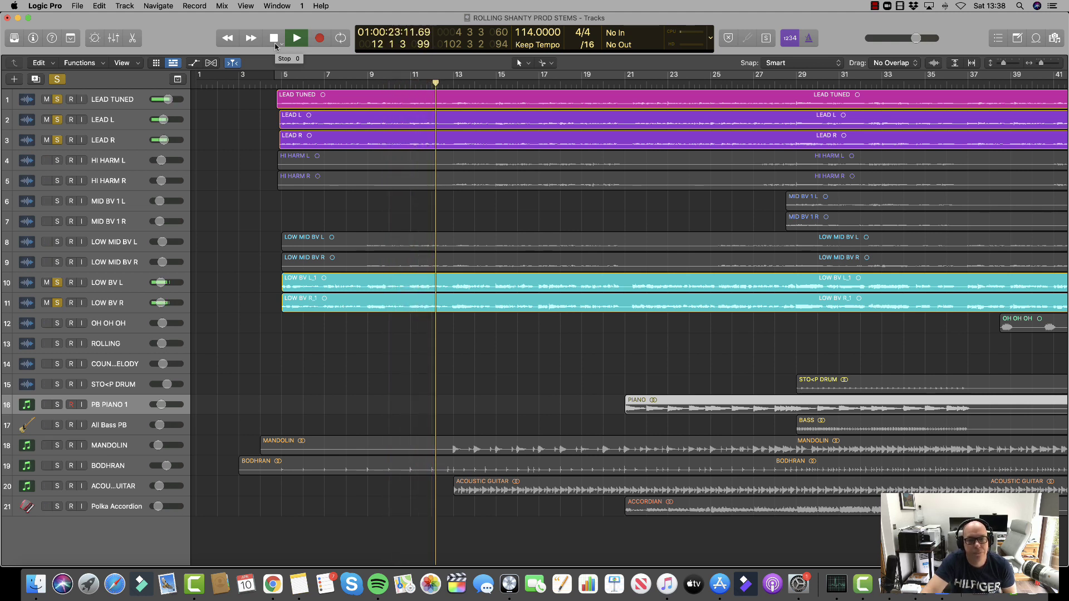
pyautogui.click(273, 39)
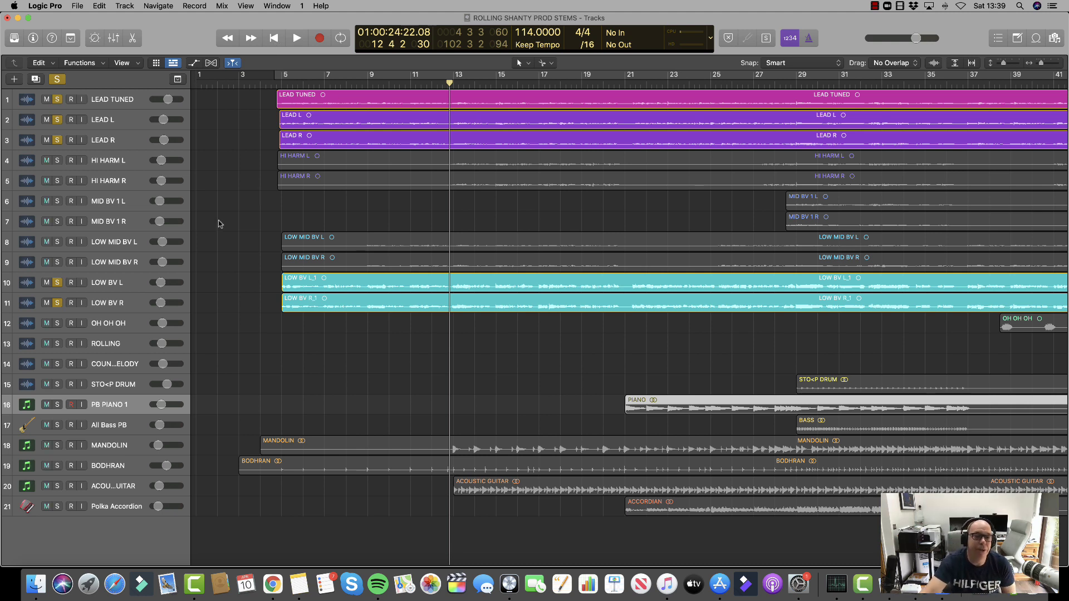
# Switch the solo to only LOW MID BV L and LOW MID BV R, with the playhead returned to bar 5
pyautogui.click(57, 282)
pyautogui.click(57, 303)
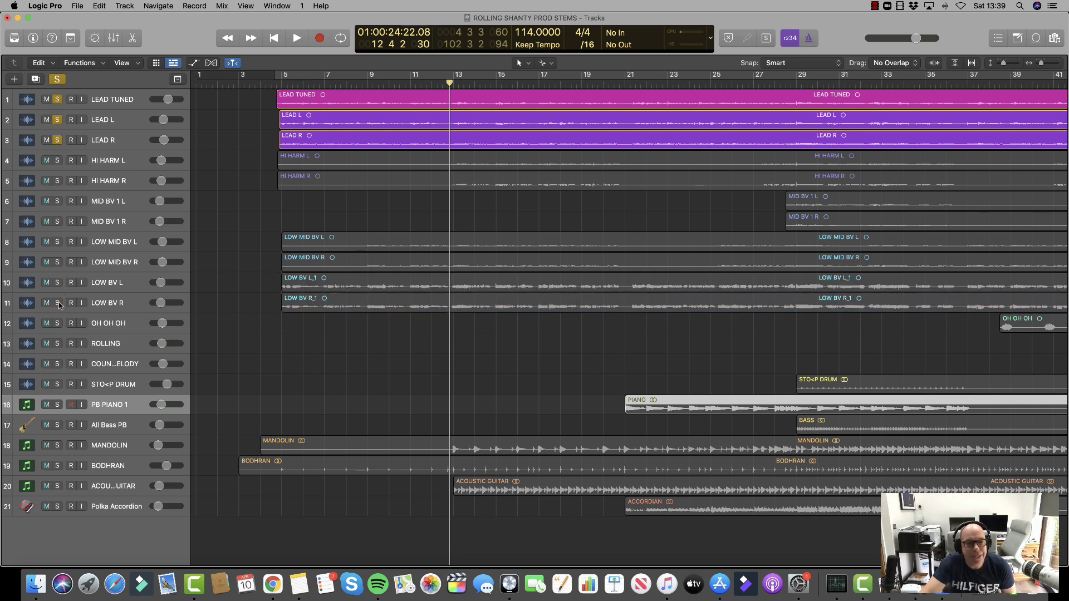
pyautogui.click(57, 263)
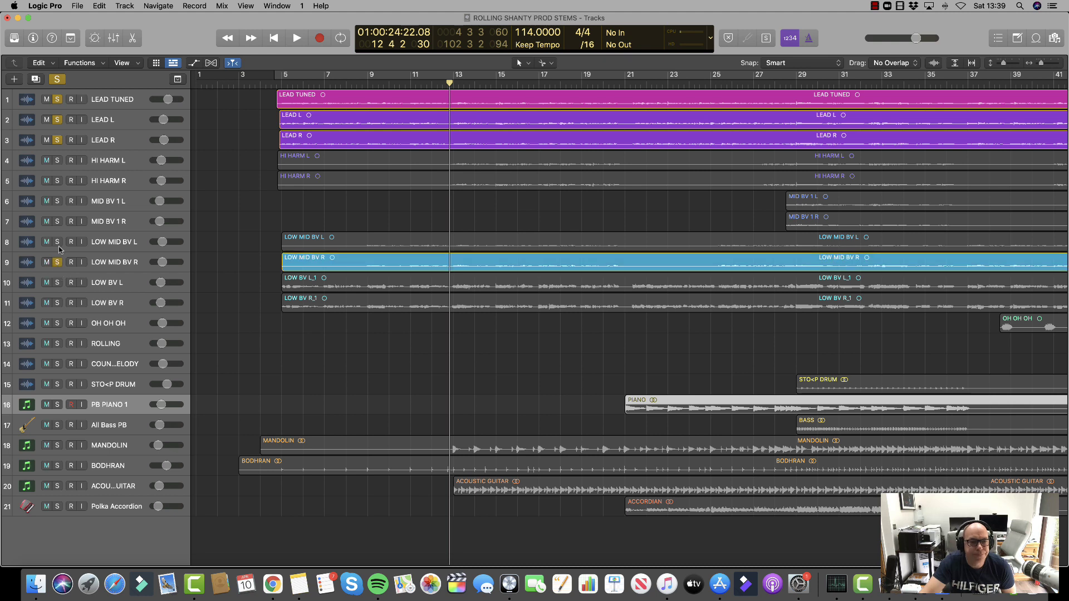
pyautogui.click(57, 242)
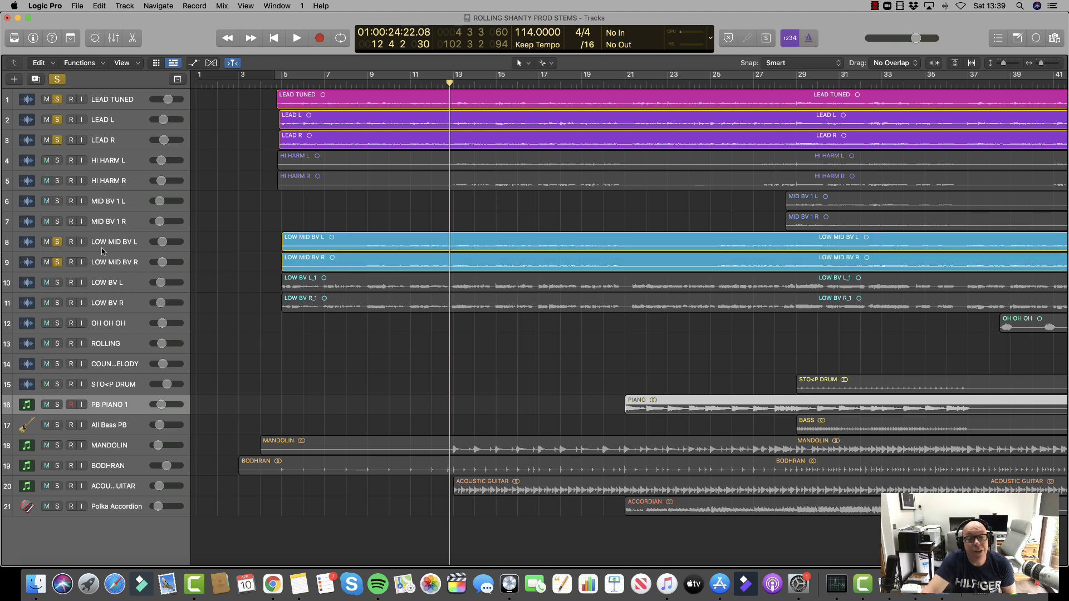
pyautogui.press('space')
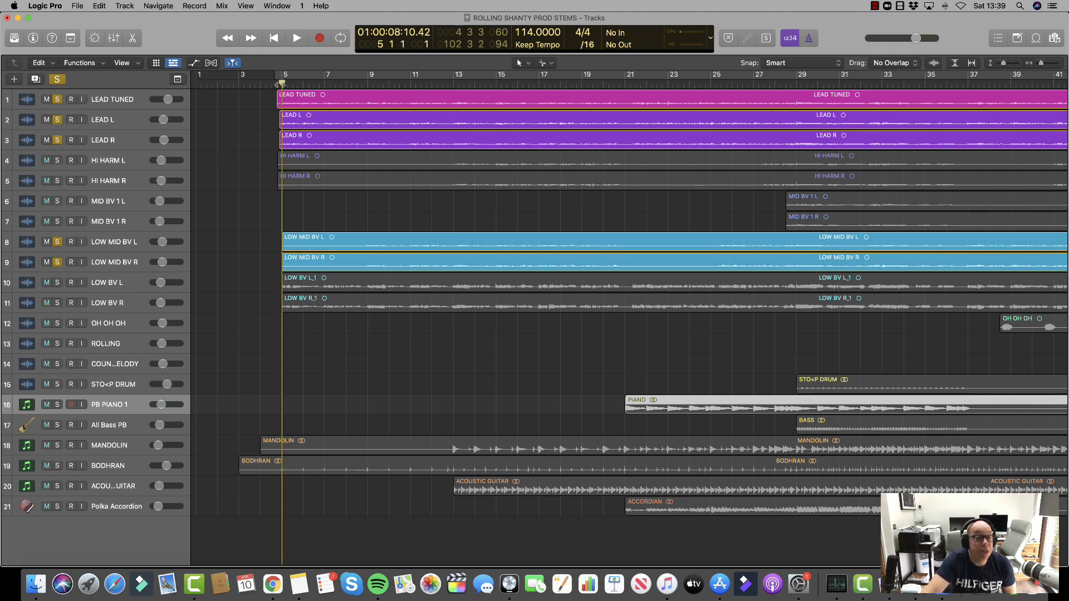
pyautogui.click(57, 139)
pyautogui.click(56, 119)
pyautogui.click(57, 100)
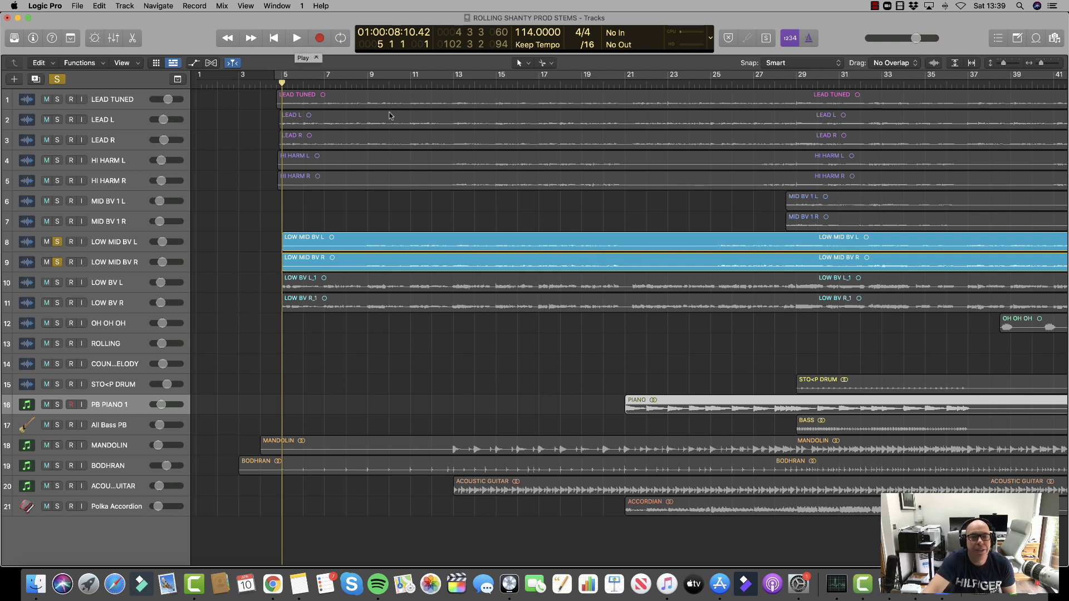
# Play the low mid backing vocals from bar 8, adding LOW BV L and LOW BV R to the solo during playback
pyautogui.click(355, 85)
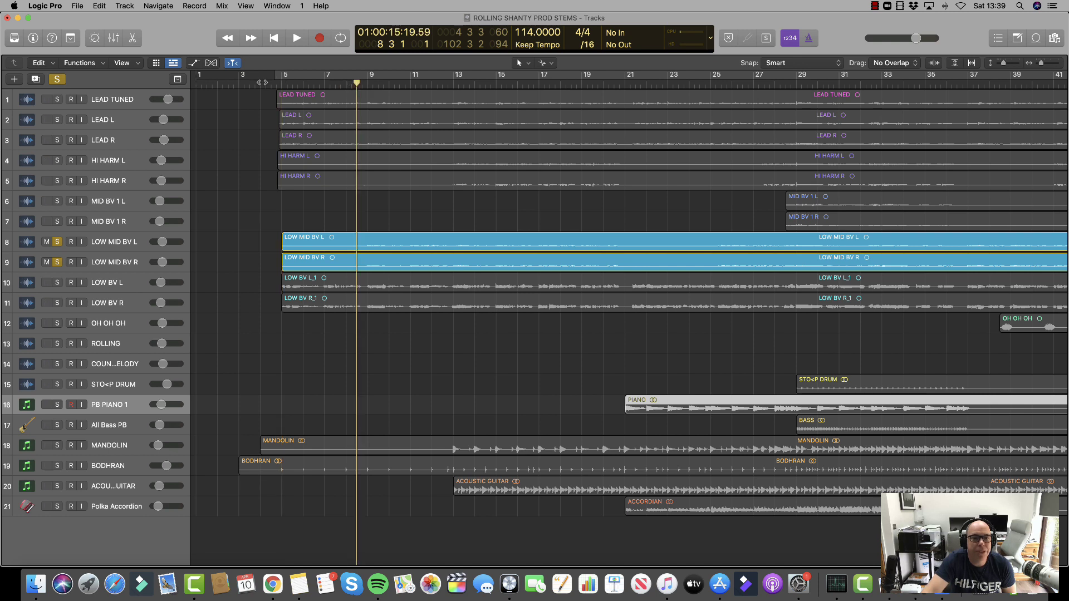
pyautogui.click(296, 40)
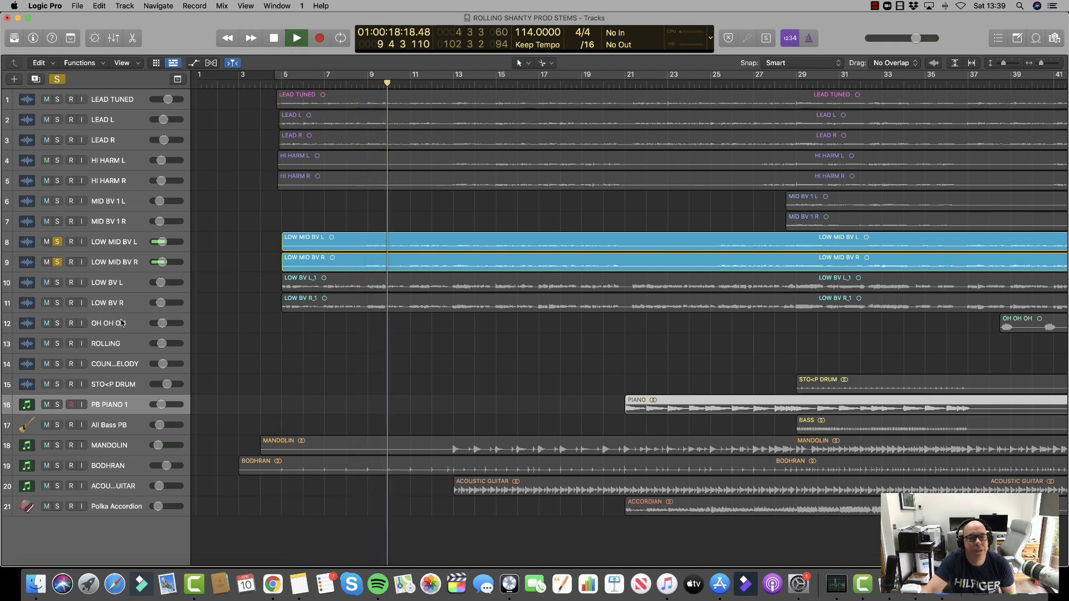
pyautogui.click(57, 283)
pyautogui.click(58, 303)
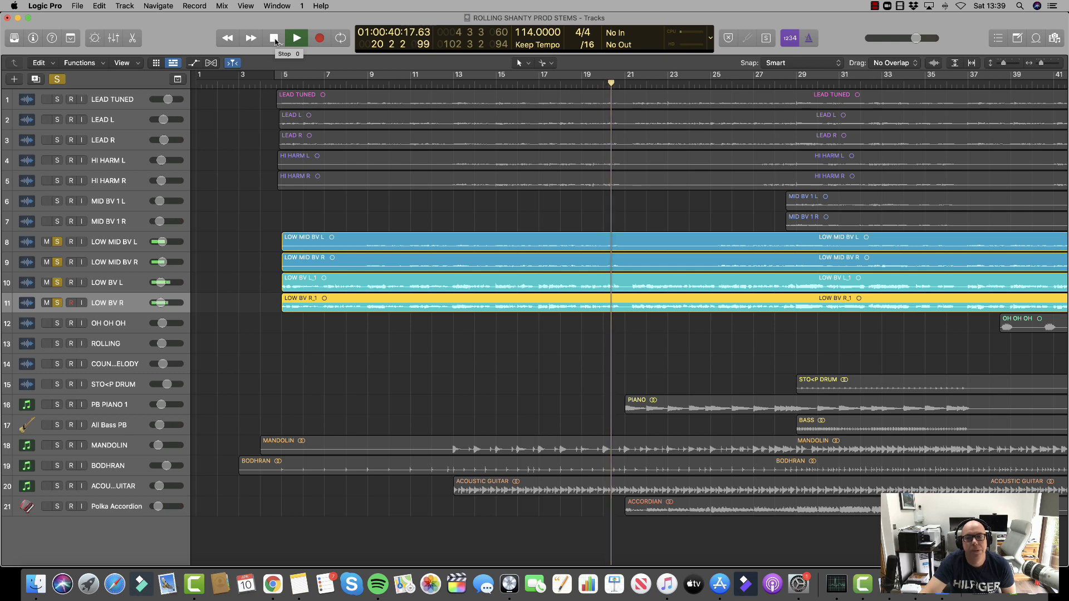
pyautogui.click(274, 38)
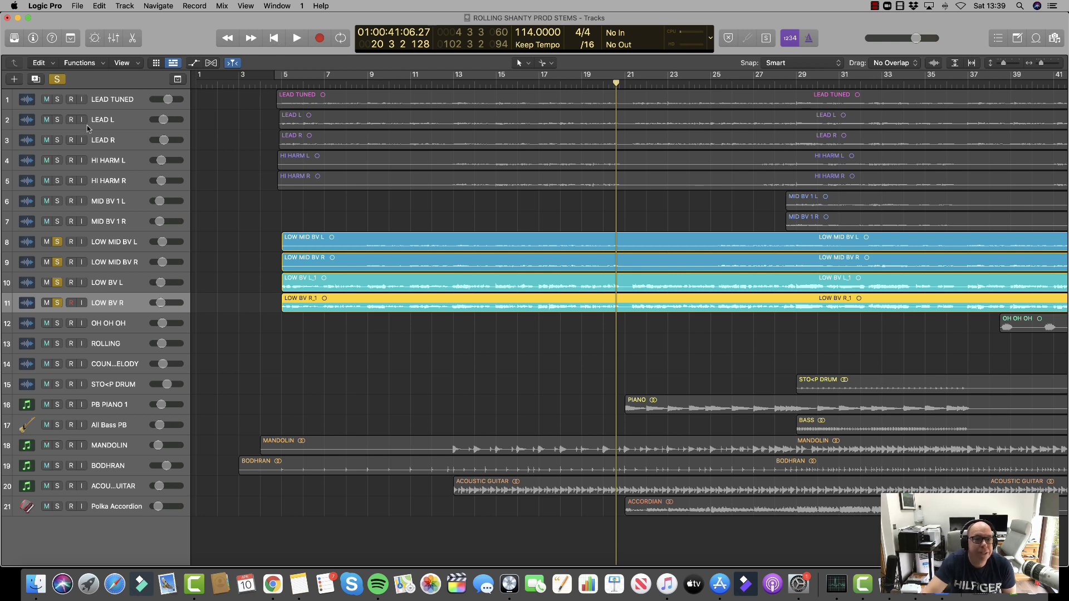
# Add the three lead vocals to the soloed low and low mid backing vocals and play them together from bar 5
pyautogui.click(58, 100)
pyautogui.click(57, 120)
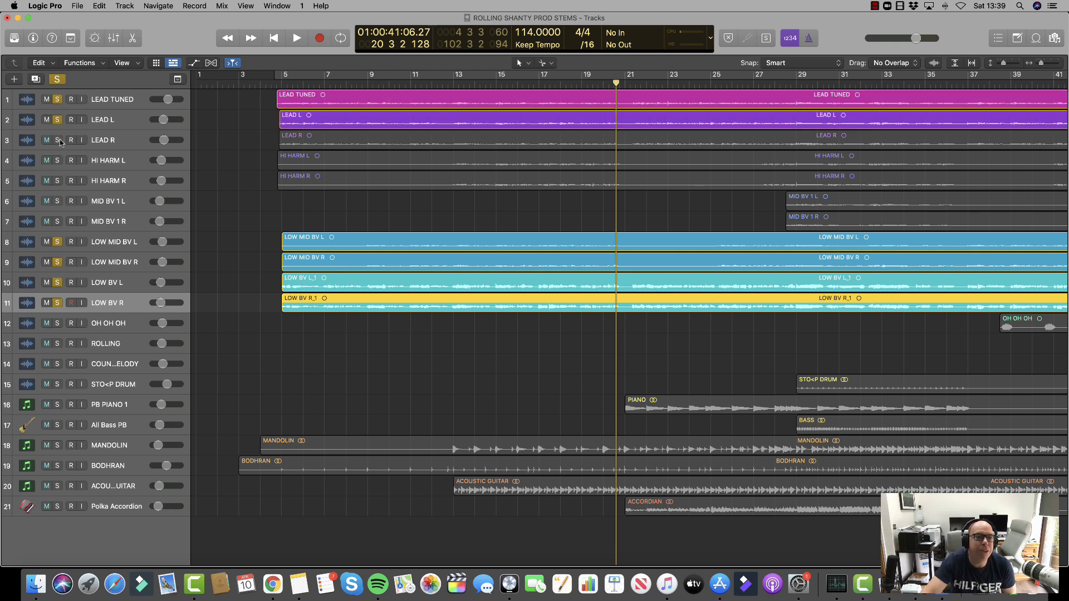
pyautogui.click(58, 140)
pyautogui.press('Return')
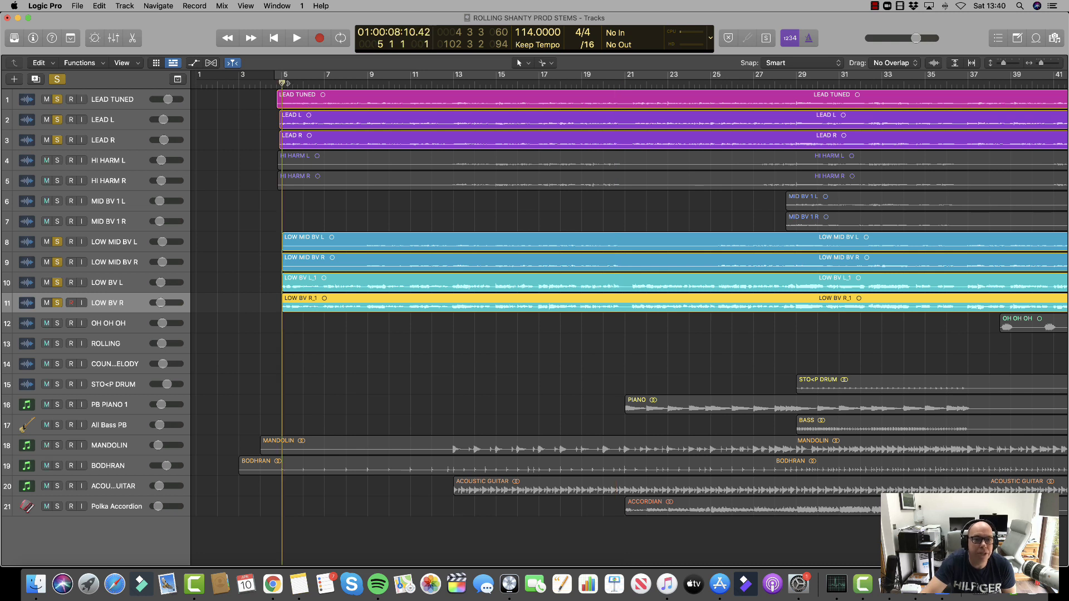
pyautogui.press('space')
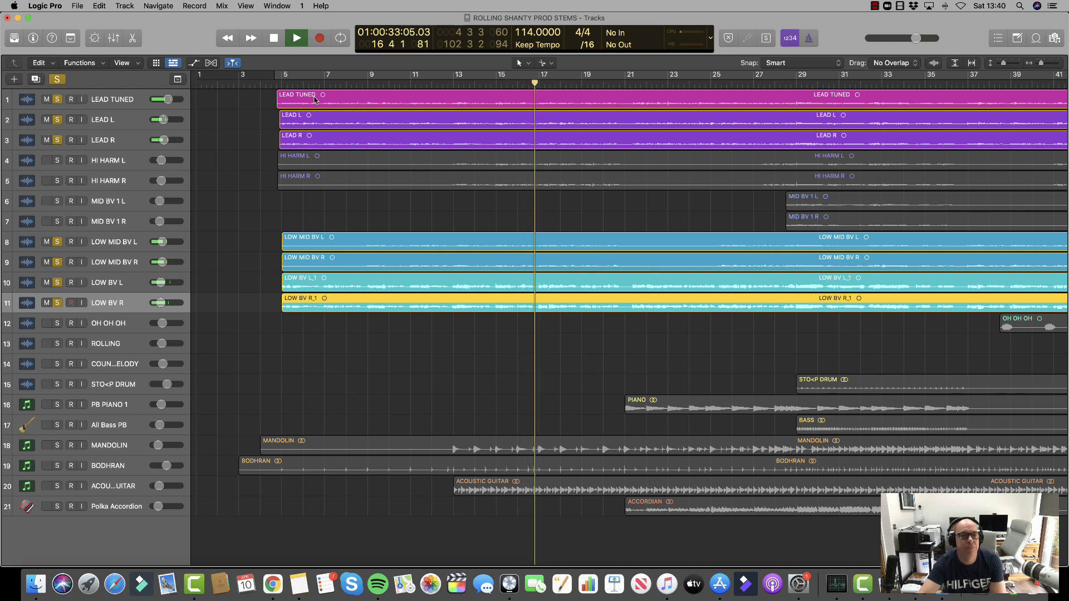
pyautogui.press('space')
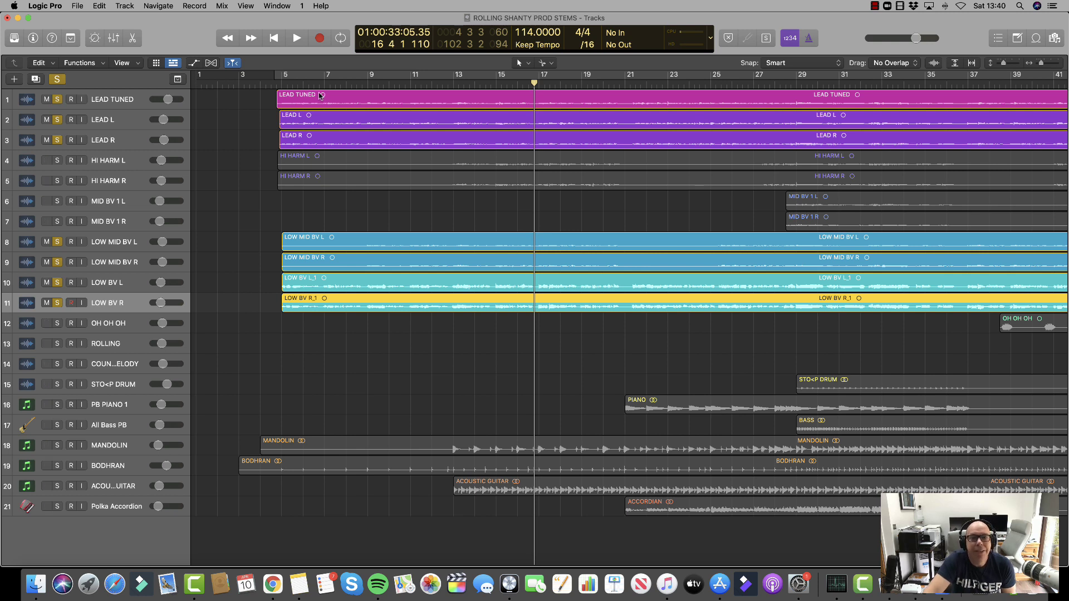
# Move the playhead to bar 13 and clear the solo from all lead, low mid and low backing vocal tracks
pyautogui.click(449, 87)
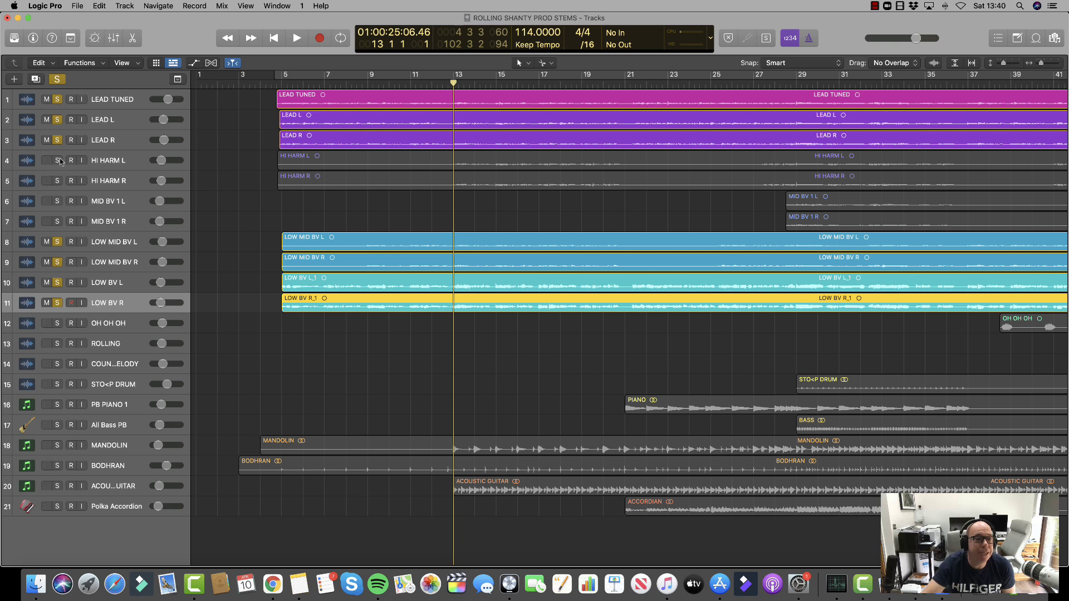
pyautogui.click(57, 101)
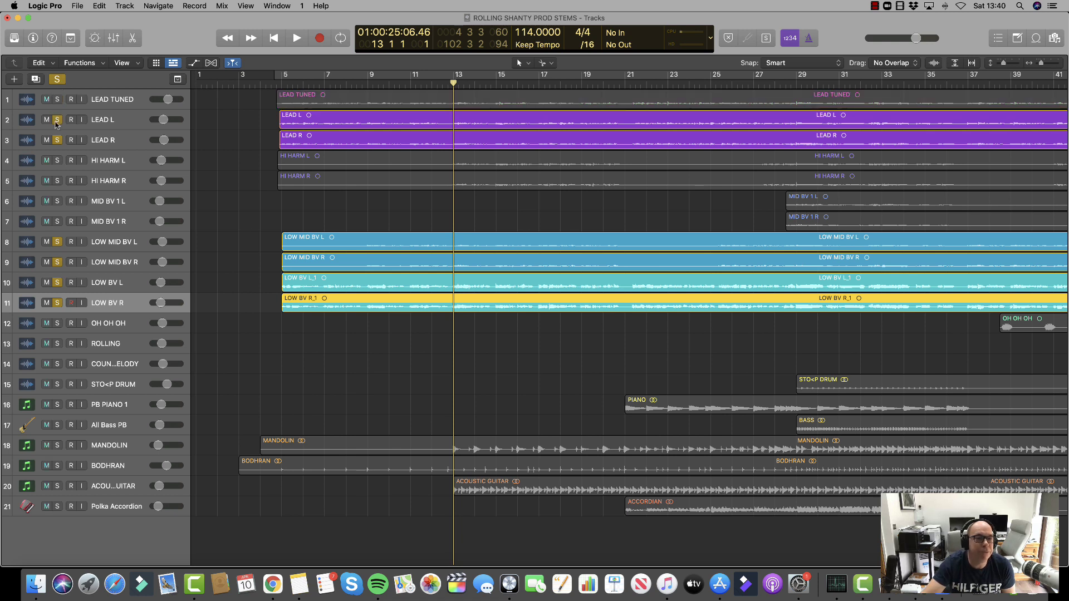
pyautogui.click(57, 120)
pyautogui.click(56, 140)
pyautogui.click(57, 242)
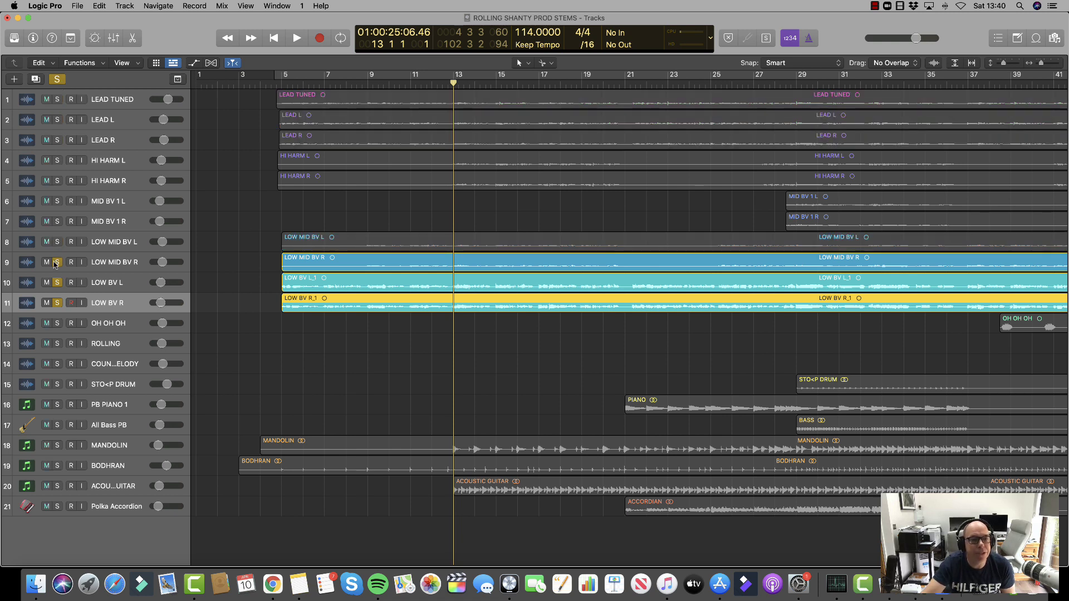
pyautogui.click(57, 262)
pyautogui.click(57, 282)
pyautogui.click(57, 302)
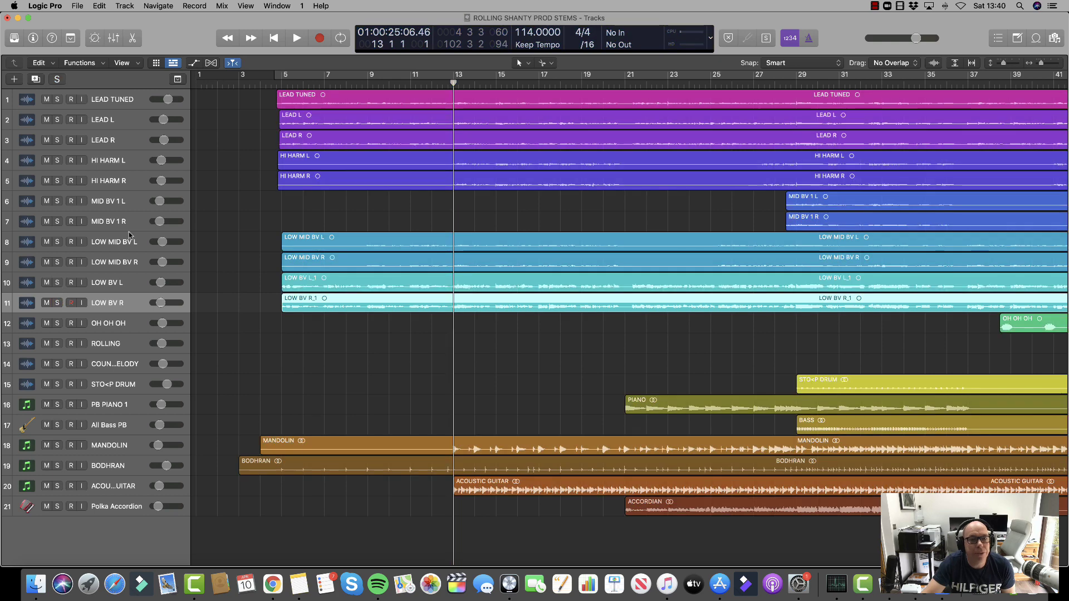
# Solo HI HARM L and HI HARM R and play the high harmonies from bar 13
pyautogui.click(57, 161)
pyautogui.click(57, 180)
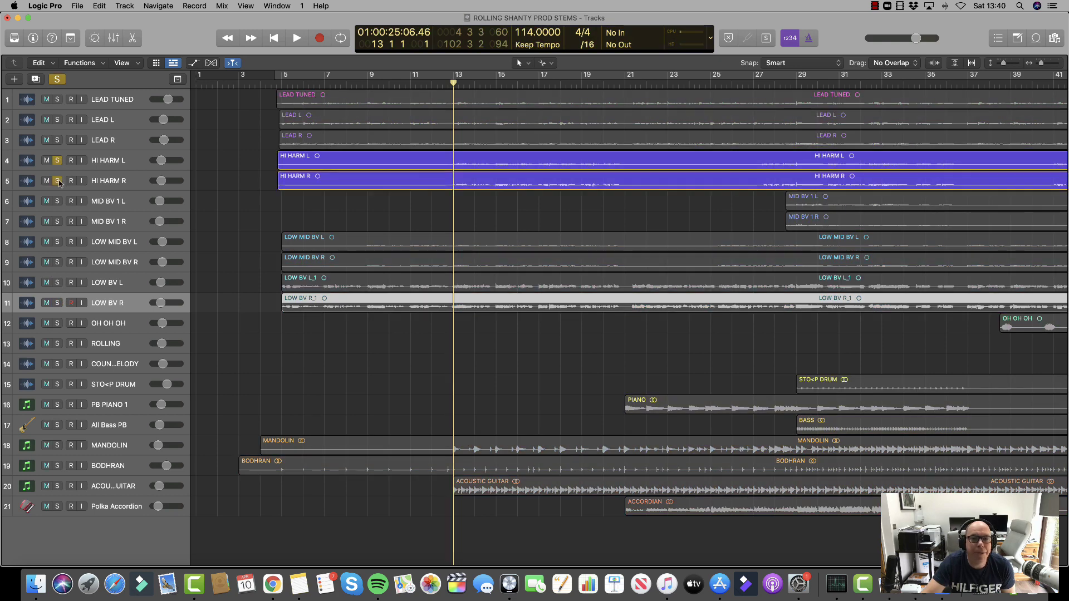
pyautogui.press('space')
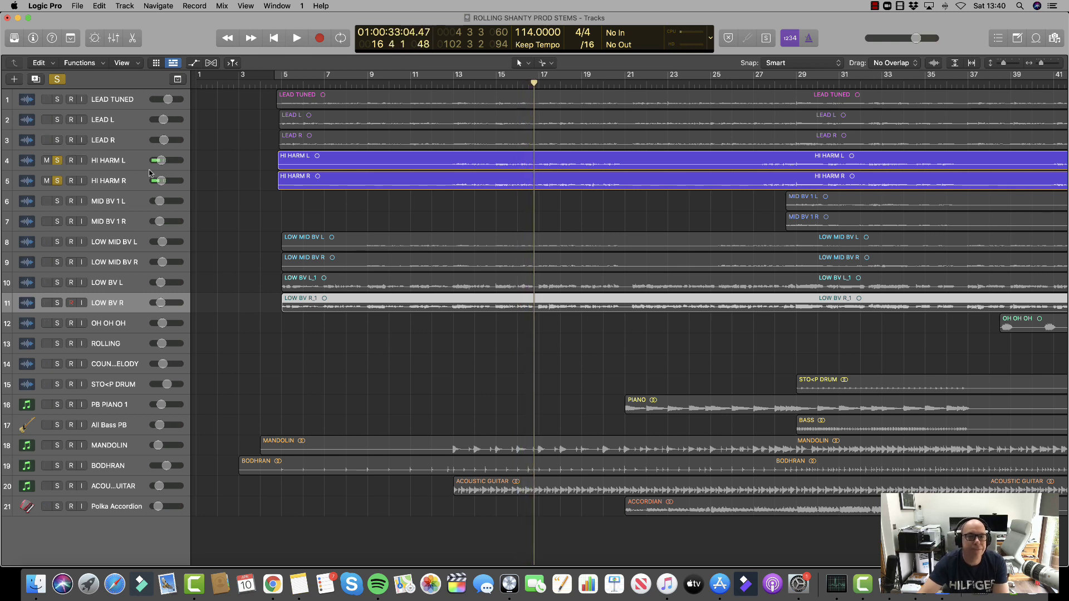
# Add the three lead vocals to the soloed high harmonies and play them together from bar 16
pyautogui.click(56, 141)
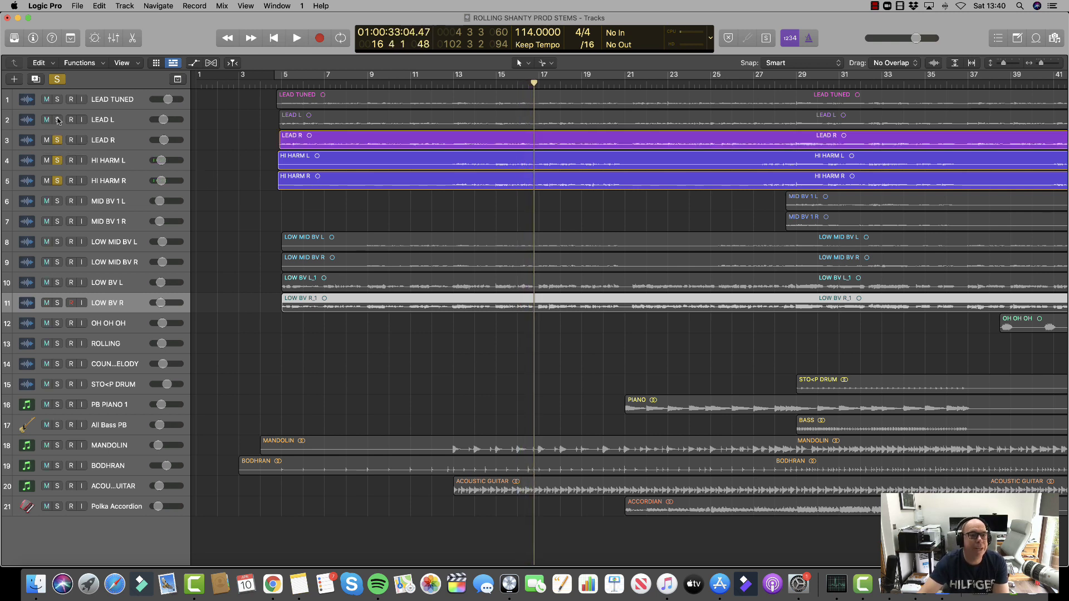
pyautogui.click(56, 120)
pyautogui.click(58, 100)
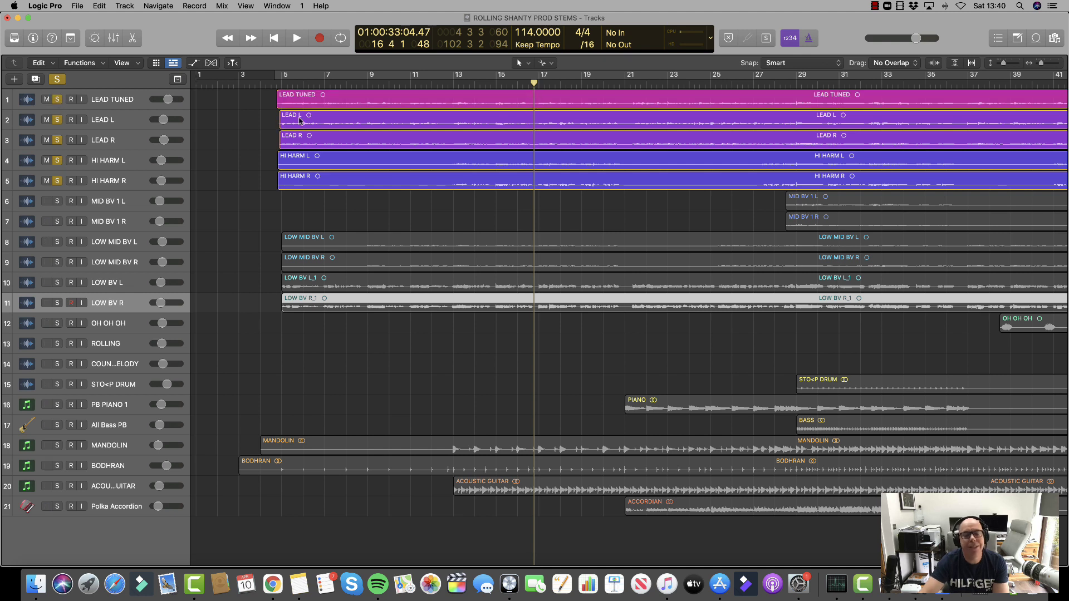
pyautogui.press('space')
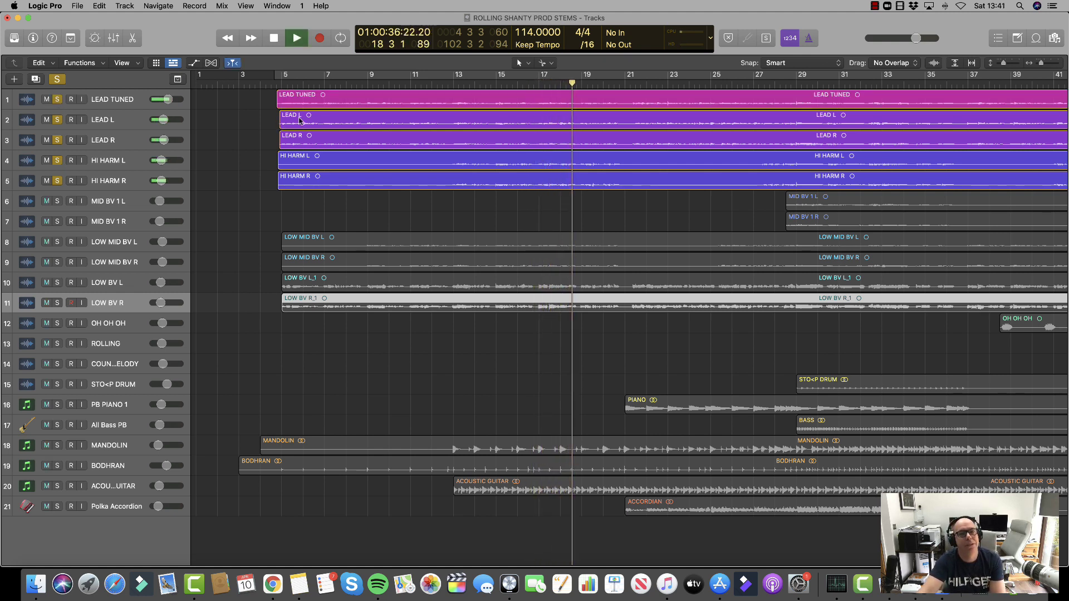
pyautogui.hscroll(-1, 299, 120)
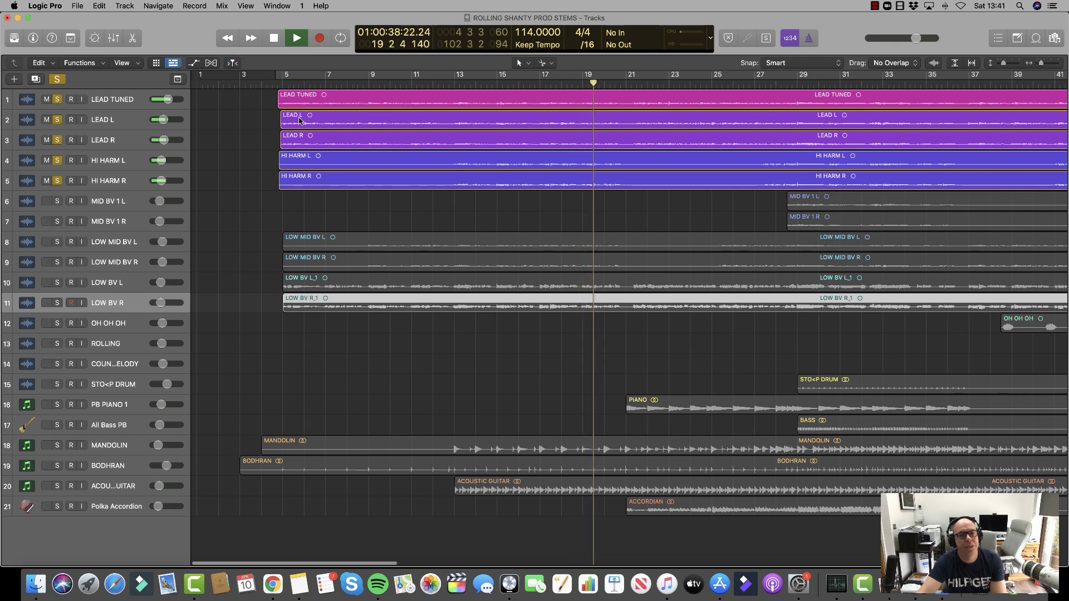
pyautogui.hscroll(1, 299, 121)
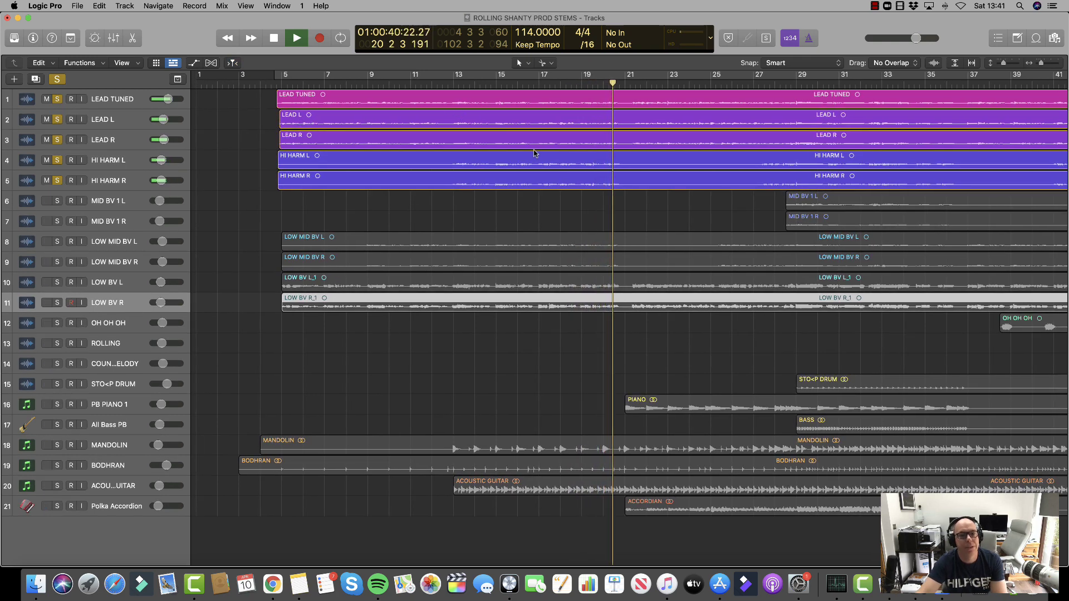
pyautogui.press('space')
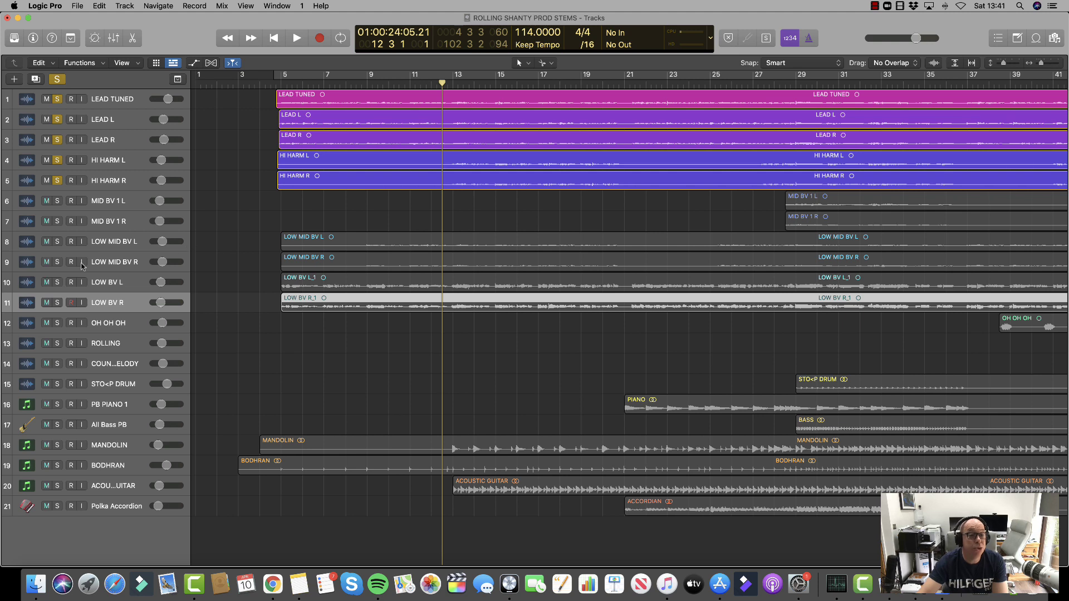
# Add the low mid and low backing vocals to the solo and play all soloed vocals together from bar 12
pyautogui.click(57, 243)
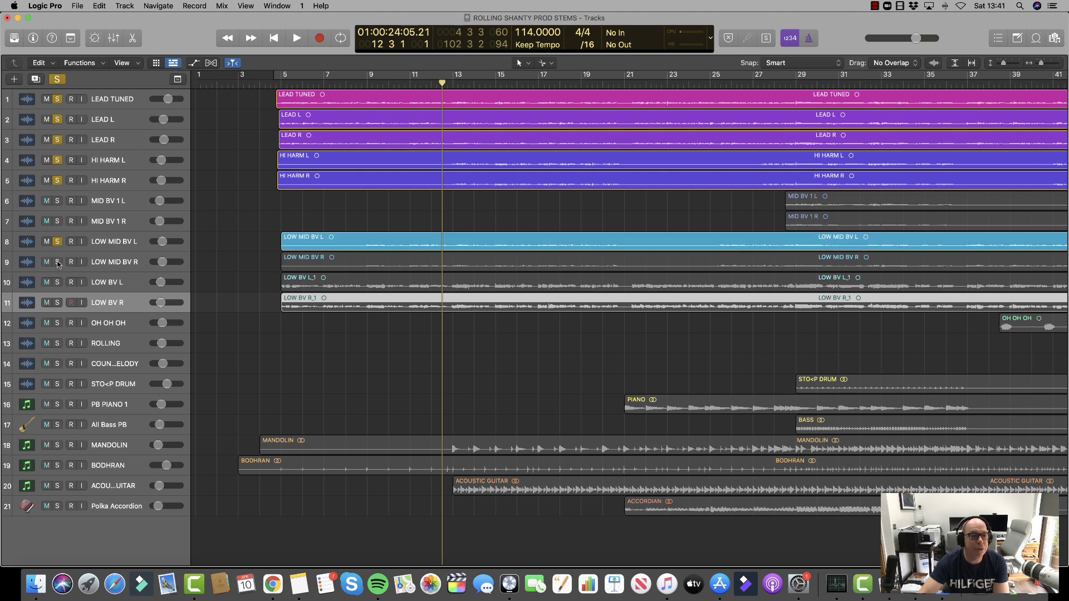
pyautogui.click(57, 262)
pyautogui.click(57, 282)
pyautogui.click(57, 302)
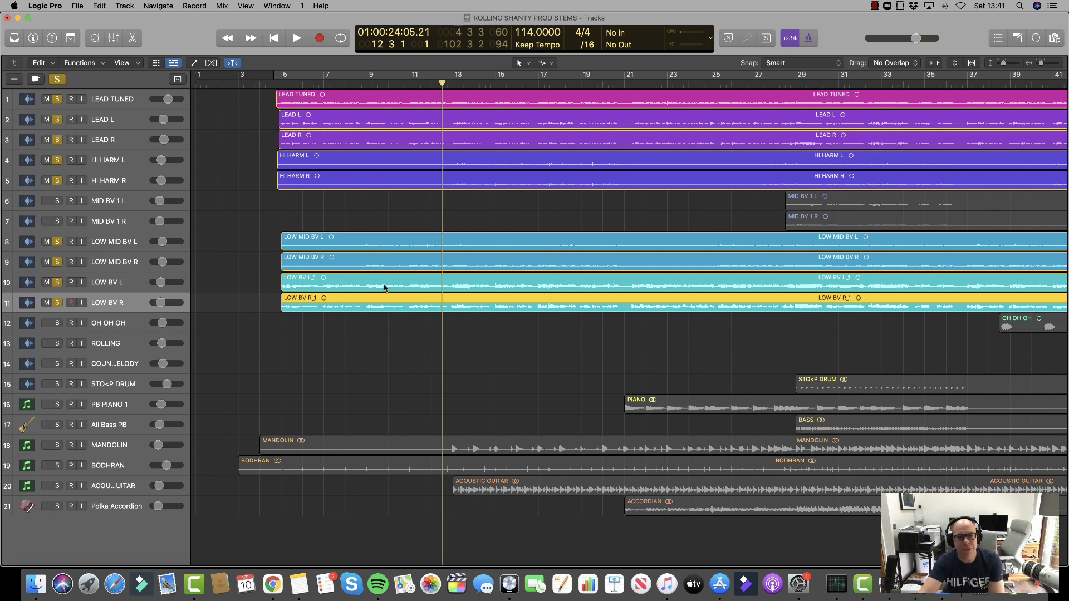
pyautogui.hscroll(-1, 356, 259)
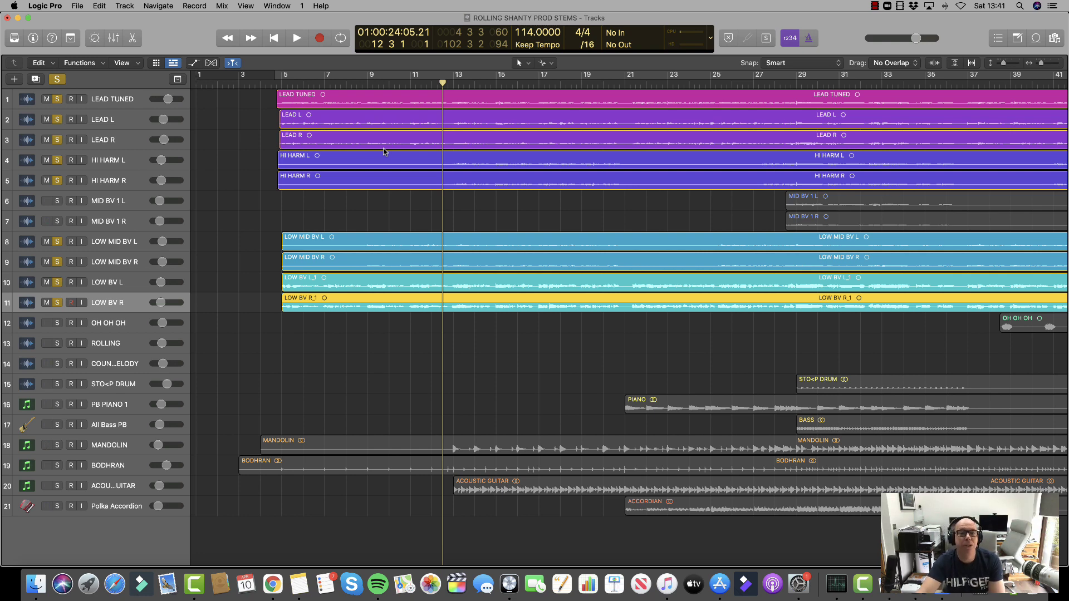
pyautogui.hscroll(1, 383, 151)
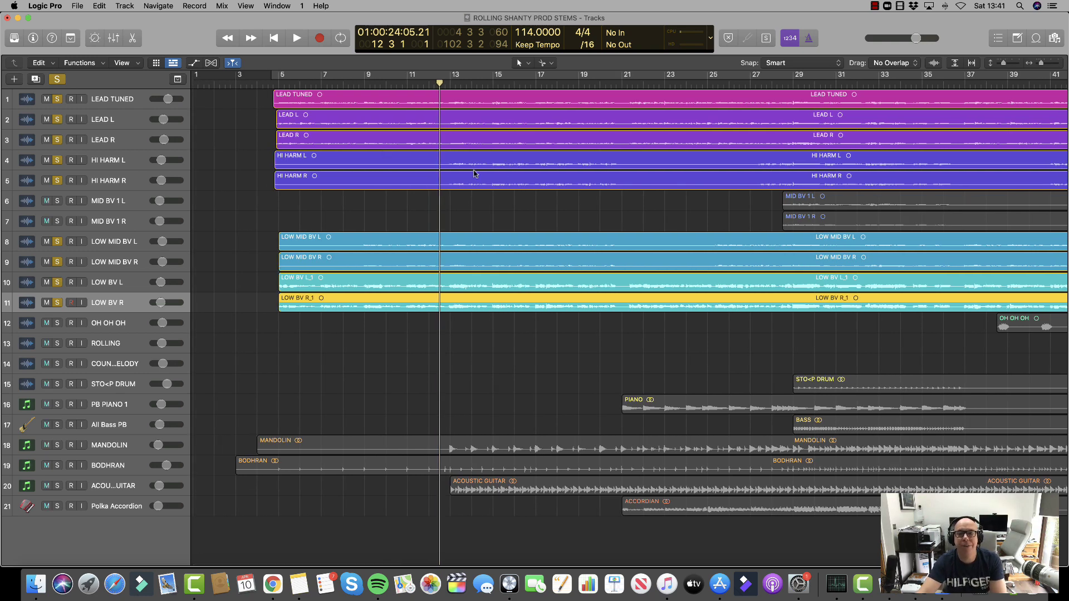
pyautogui.hscroll(1, 476, 173)
pyautogui.press('space')
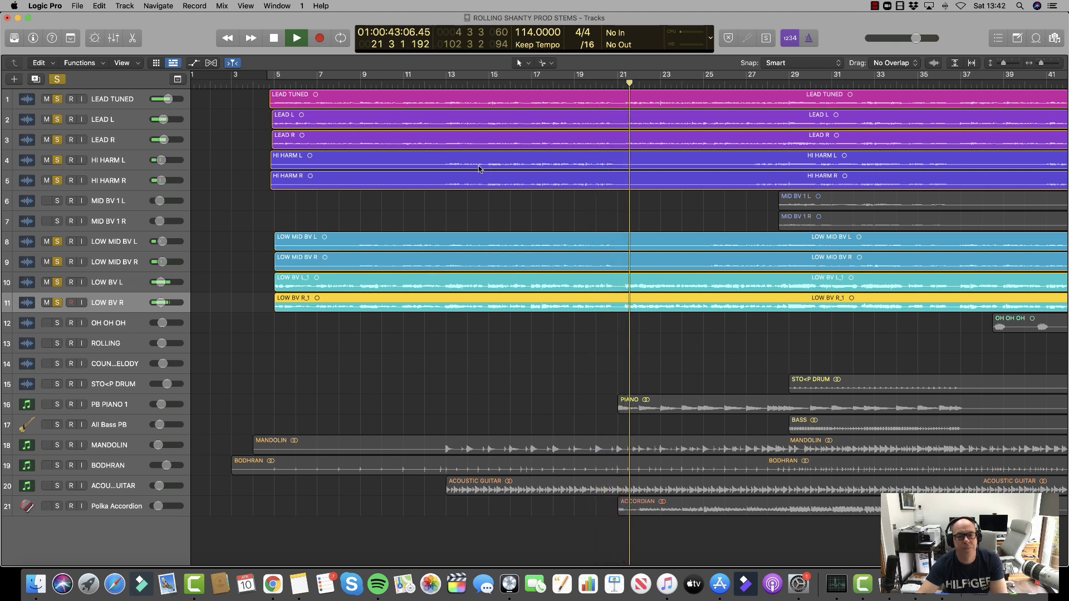
pyautogui.press('space')
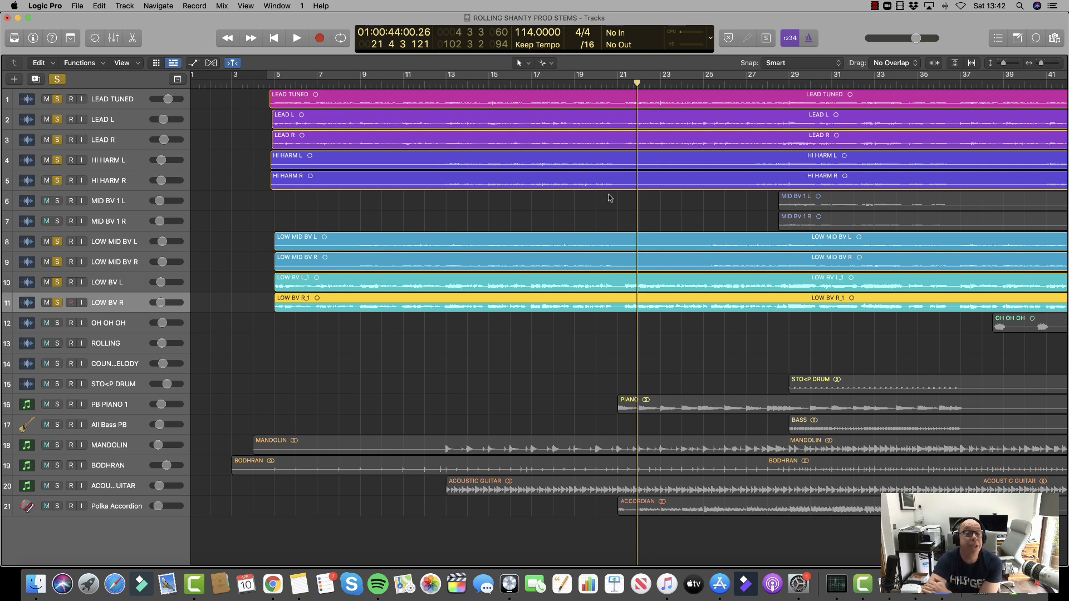
# Continue playing the combined lead, high harmony, low mid and low vocals up to bar 26
pyautogui.hscroll(-1, 609, 198)
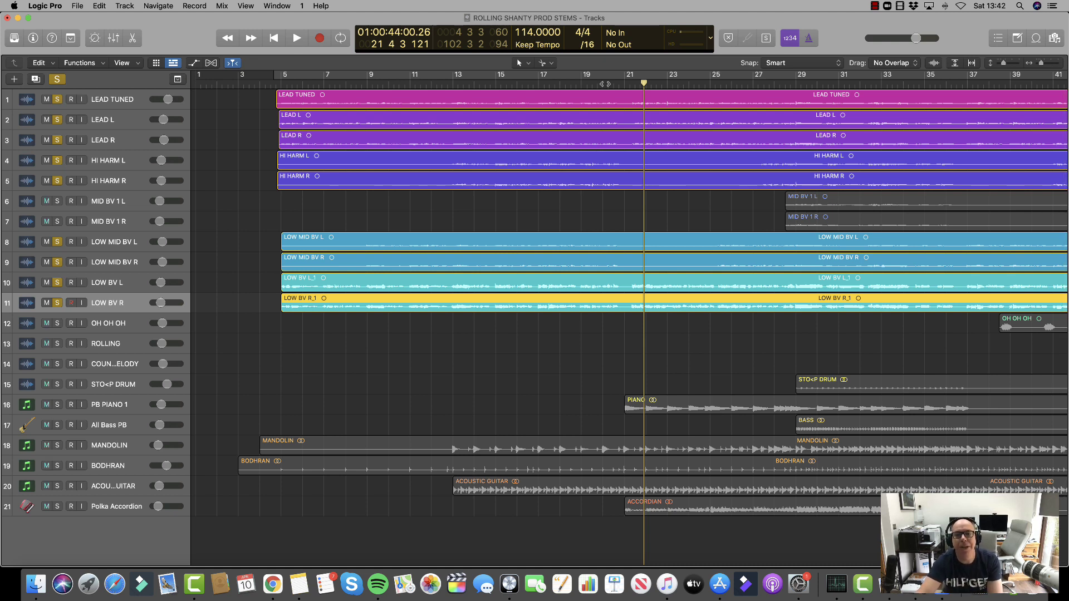
pyautogui.press('space')
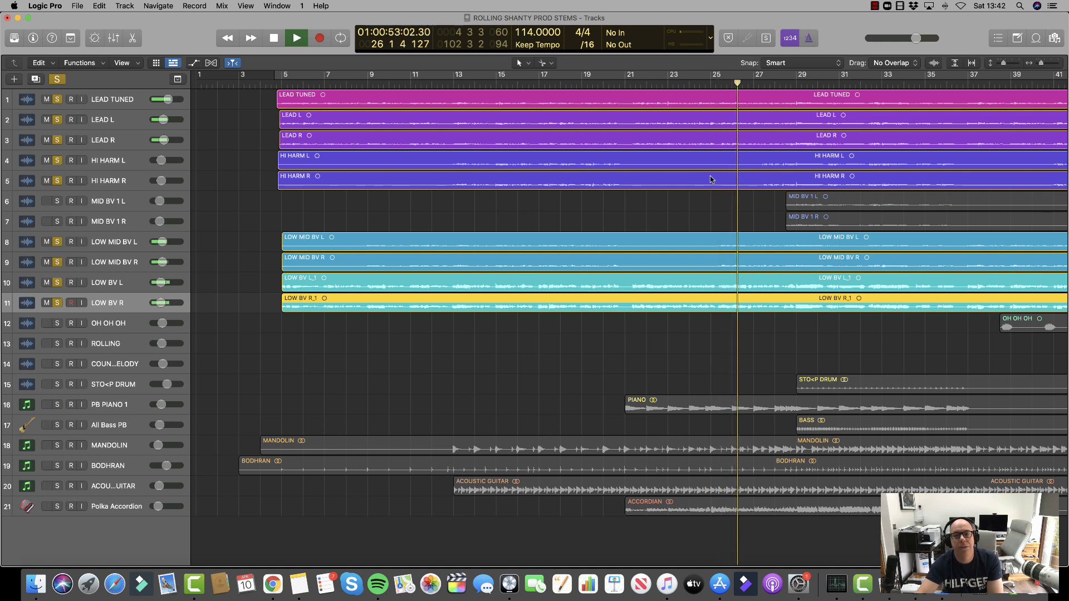
pyautogui.press('space')
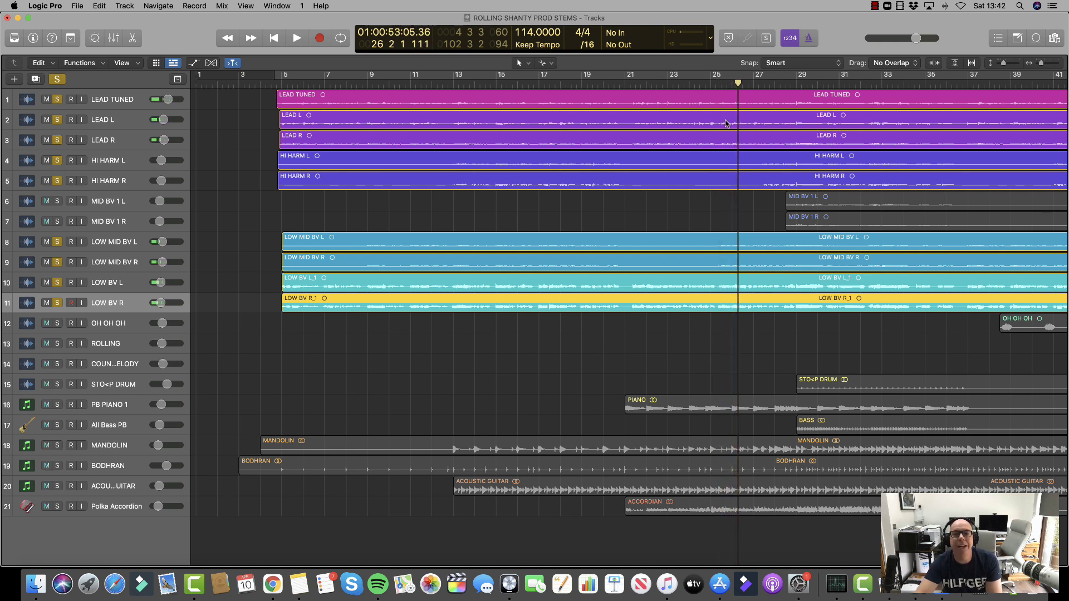
# Rewind two bars from bar 26 and play the soloed vocal stack through to bar 34
pyautogui.press(',')
pyautogui.press(',')
pyautogui.press('space')
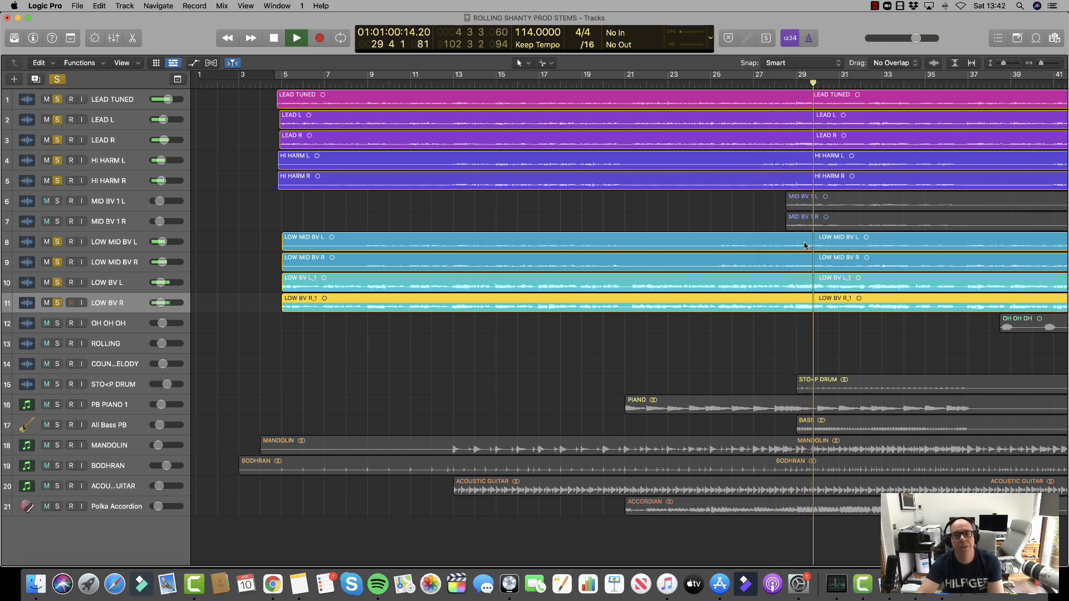
pyautogui.hscroll(5, 804, 244)
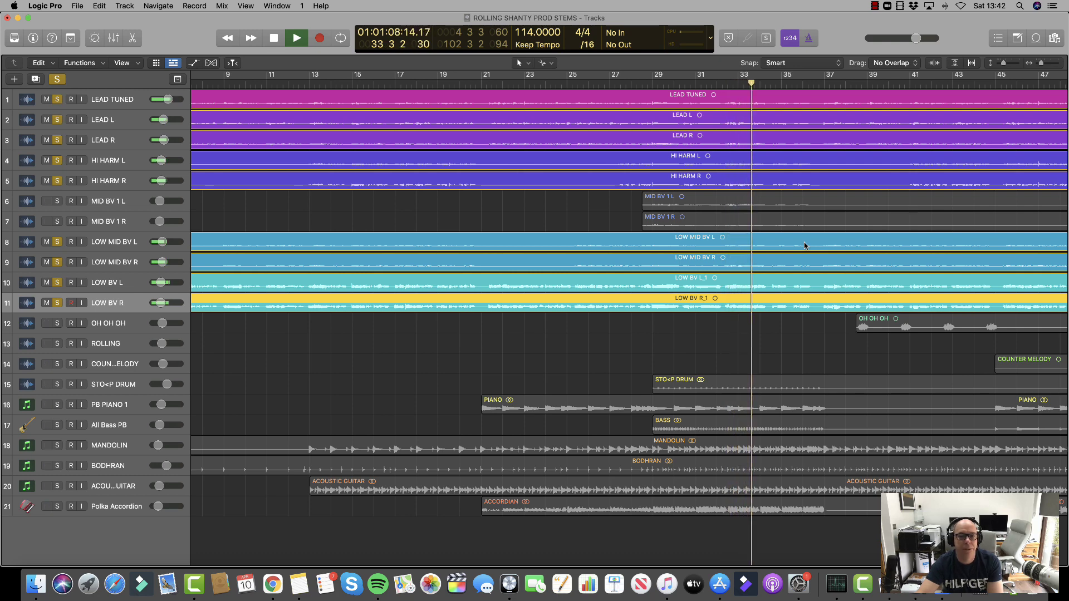
pyautogui.press('space')
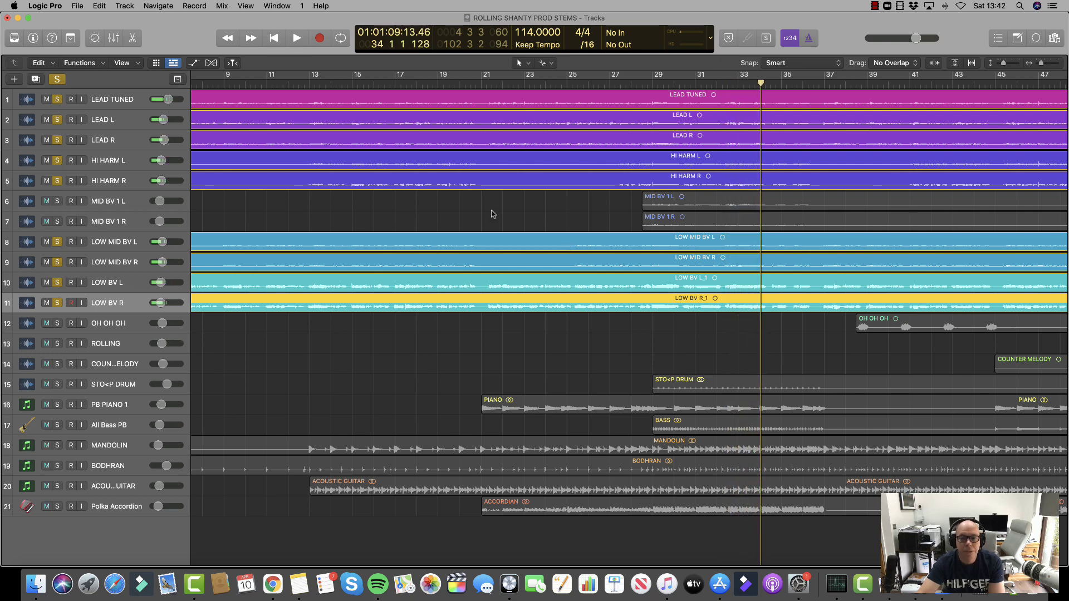
# Solo MID BV 1 L and MID BV 1 R and take the low mid and low backing vocals out of the solo
pyautogui.hscroll(-5, 491, 213)
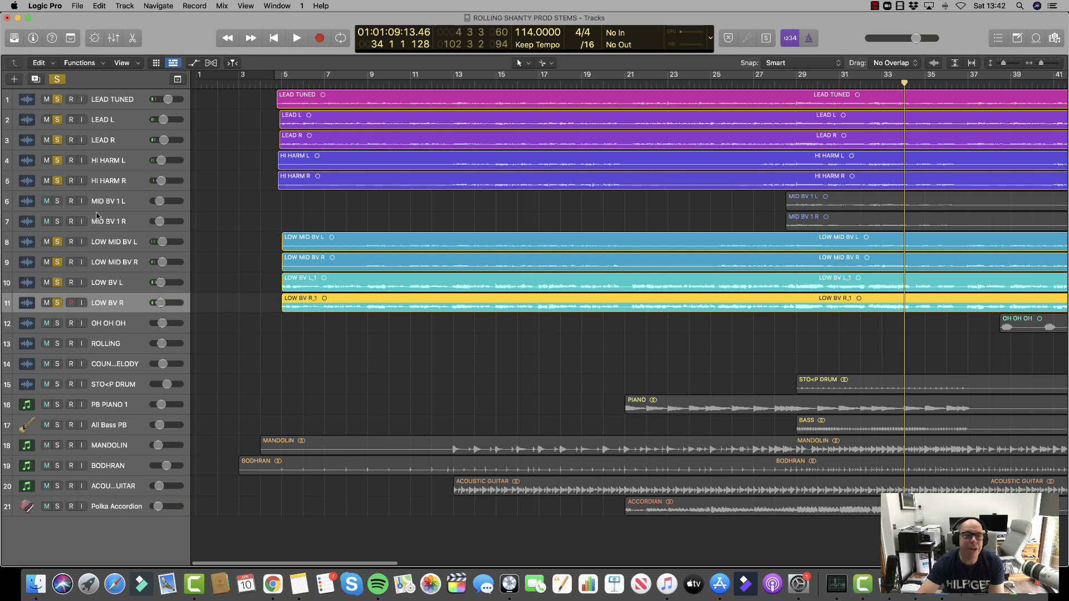
pyautogui.click(57, 201)
pyautogui.click(57, 221)
pyautogui.click(57, 242)
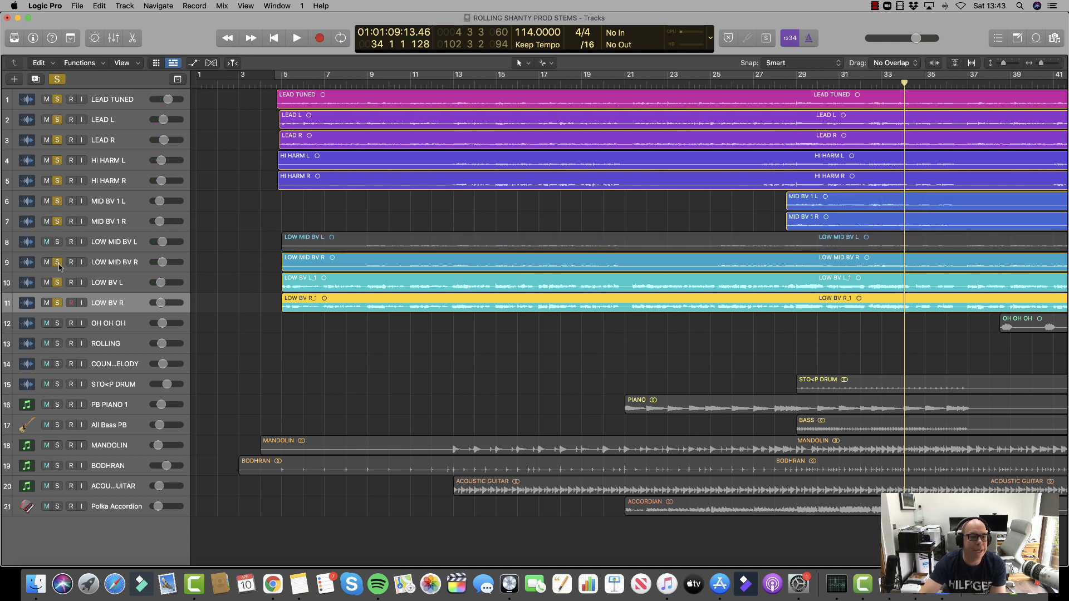
pyautogui.click(57, 263)
pyautogui.click(56, 282)
pyautogui.click(57, 303)
# Clear the solo from the high harmonies and lead vocals and play the mid backing vocals alone from bar 28
pyautogui.click(57, 181)
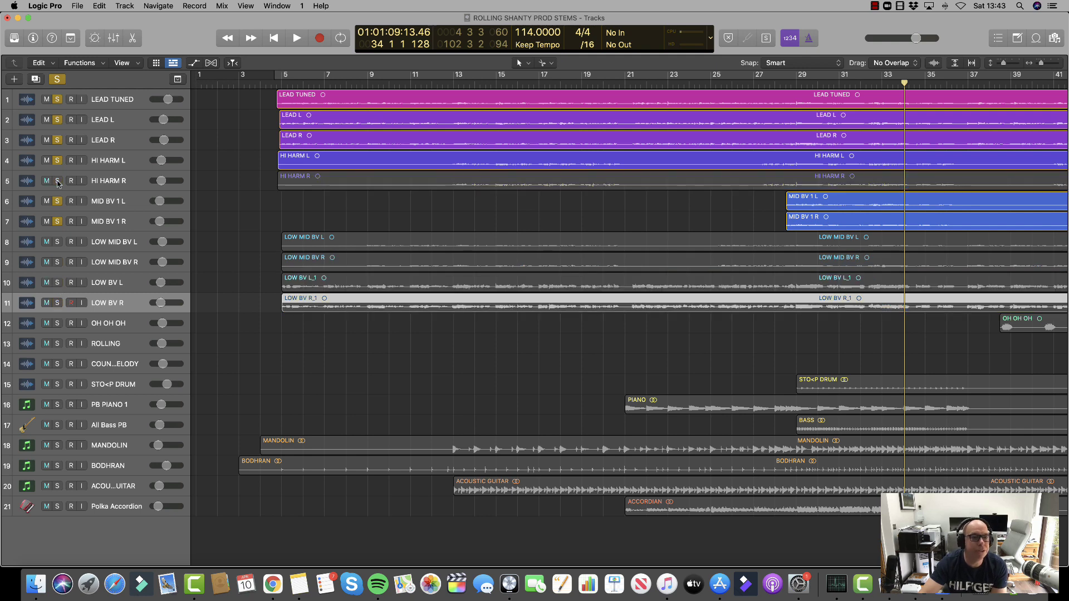
pyautogui.click(57, 161)
pyautogui.click(57, 140)
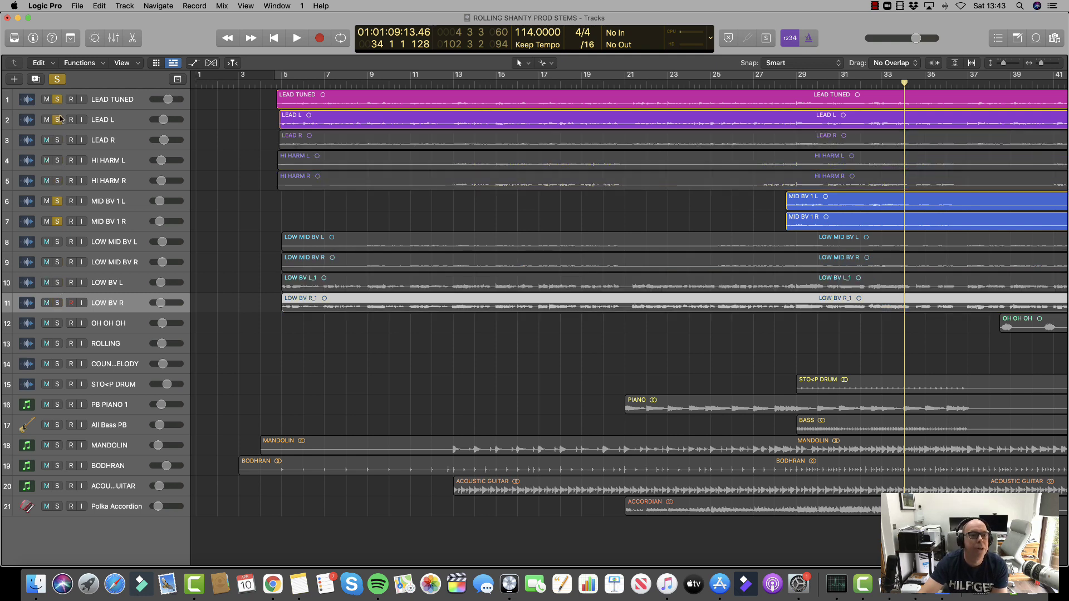
pyautogui.click(57, 119)
pyautogui.click(57, 99)
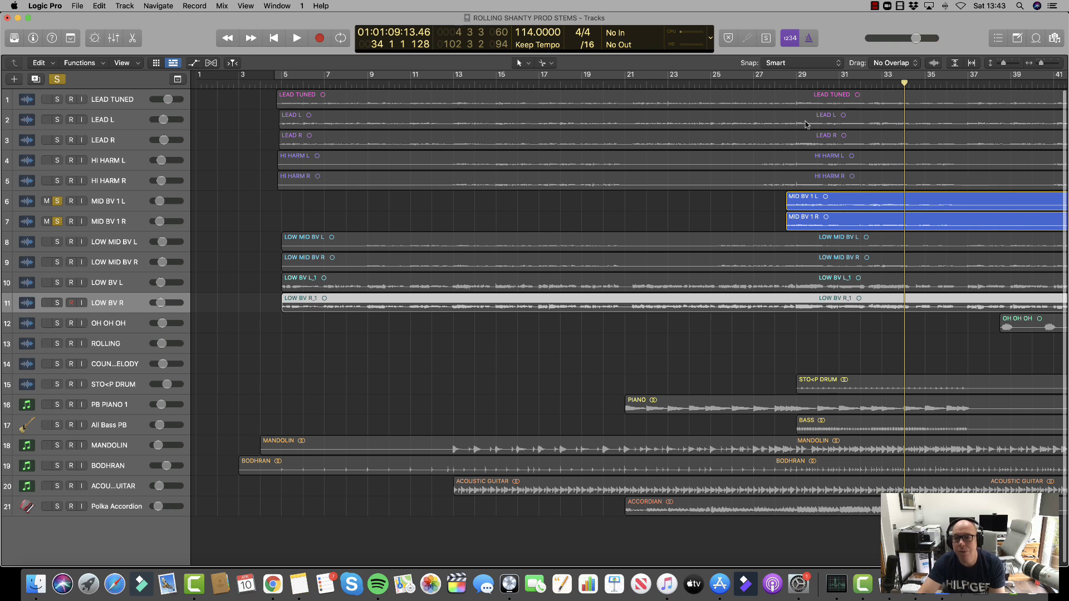
pyautogui.click(786, 83)
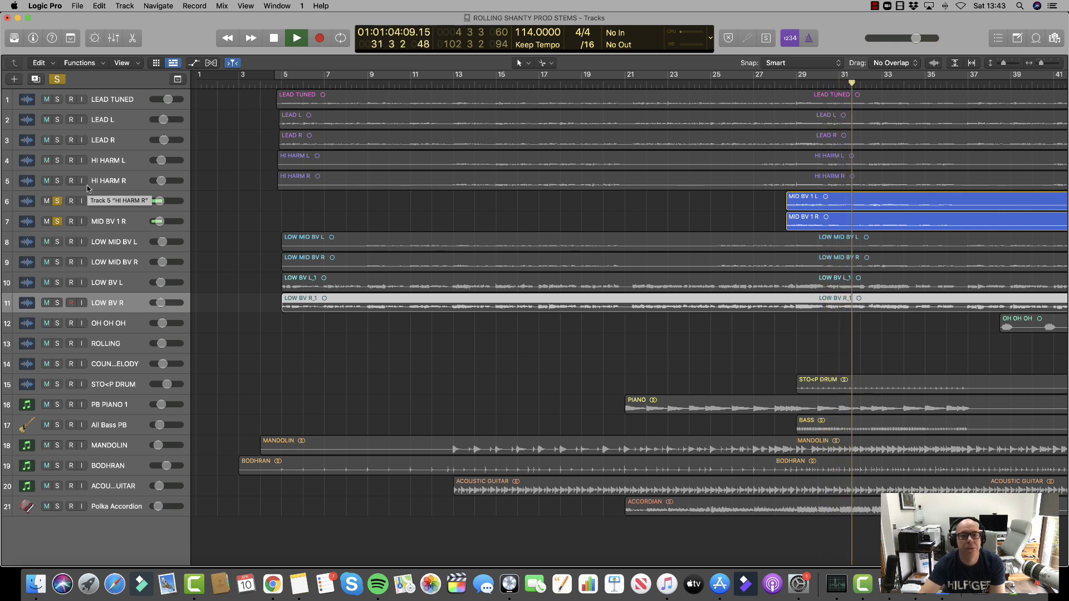
pyautogui.press('space')
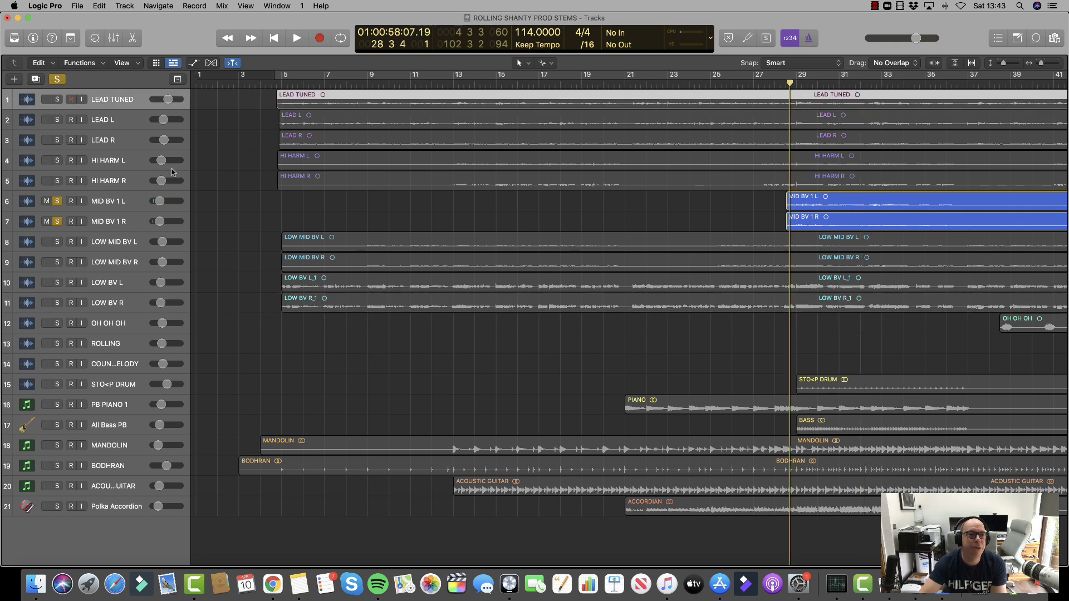
# Add LEAD TUNED, LEAD L and LEAD R to the soloed mid backing vocals and play them from bar 28 to bar 34
pyautogui.click(58, 100)
pyautogui.click(58, 140)
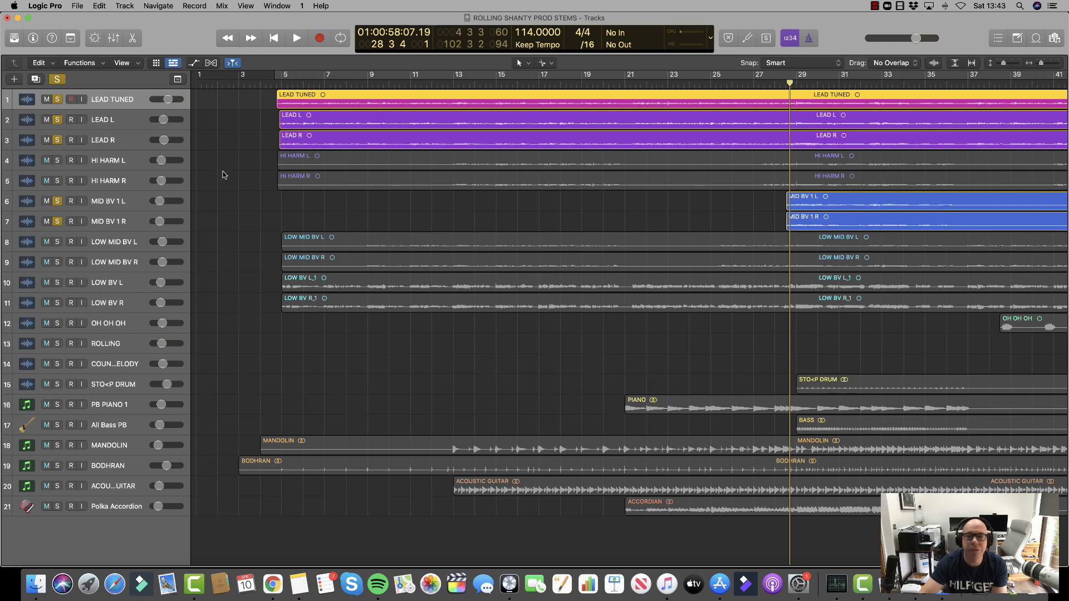
pyautogui.press('space')
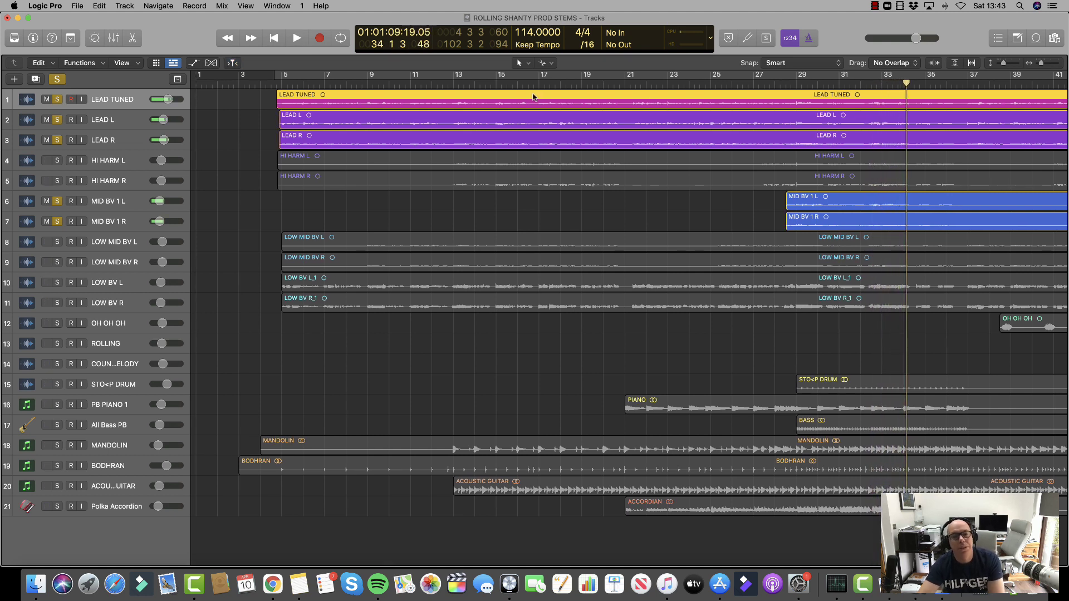
pyautogui.press('space')
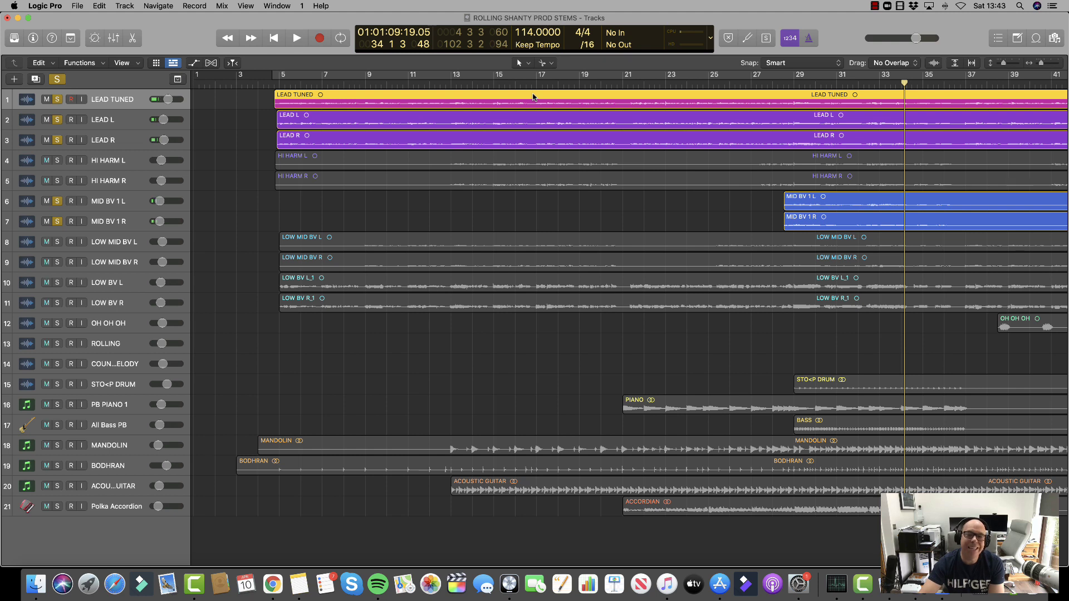
# Add HI HARM L and HI HARM R to the soloed lead and mid vocals and play them together from bar 28
pyautogui.hscroll(-1, 532, 97)
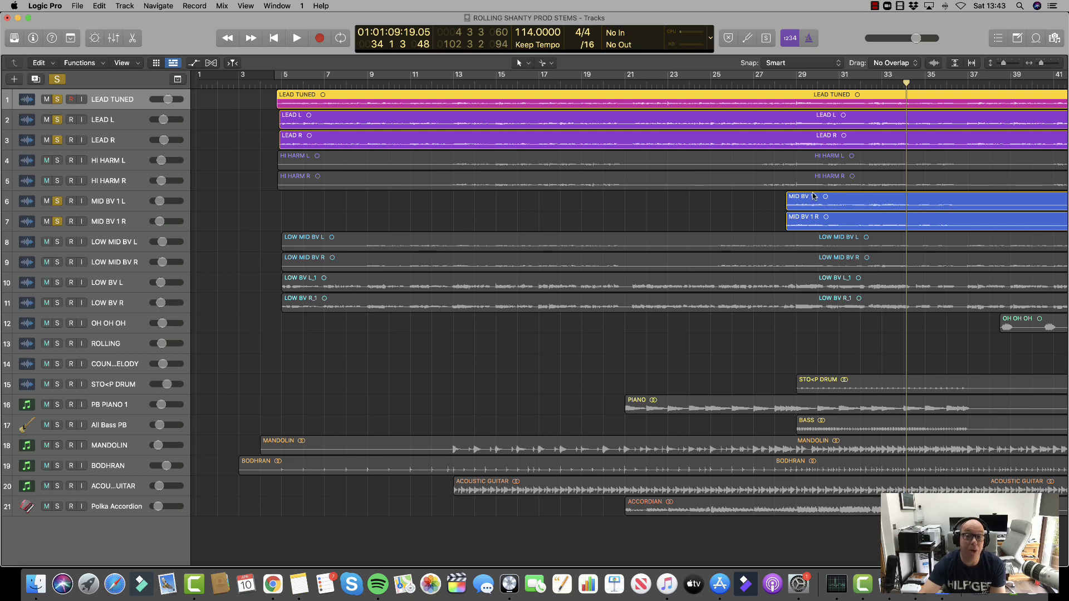
pyautogui.hscroll(1, 686, 163)
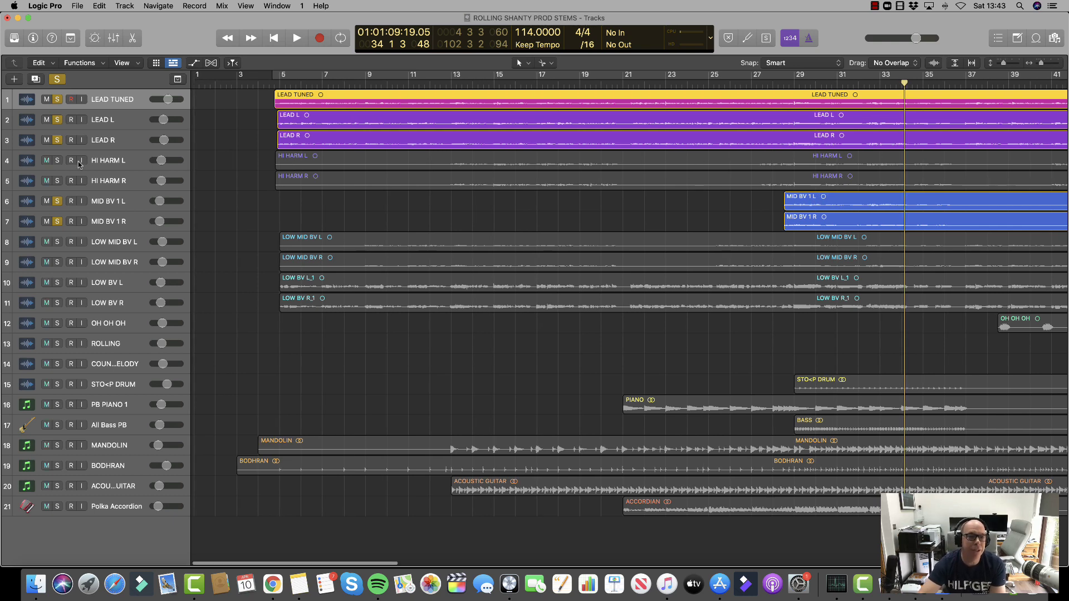
pyautogui.click(56, 161)
pyautogui.click(56, 181)
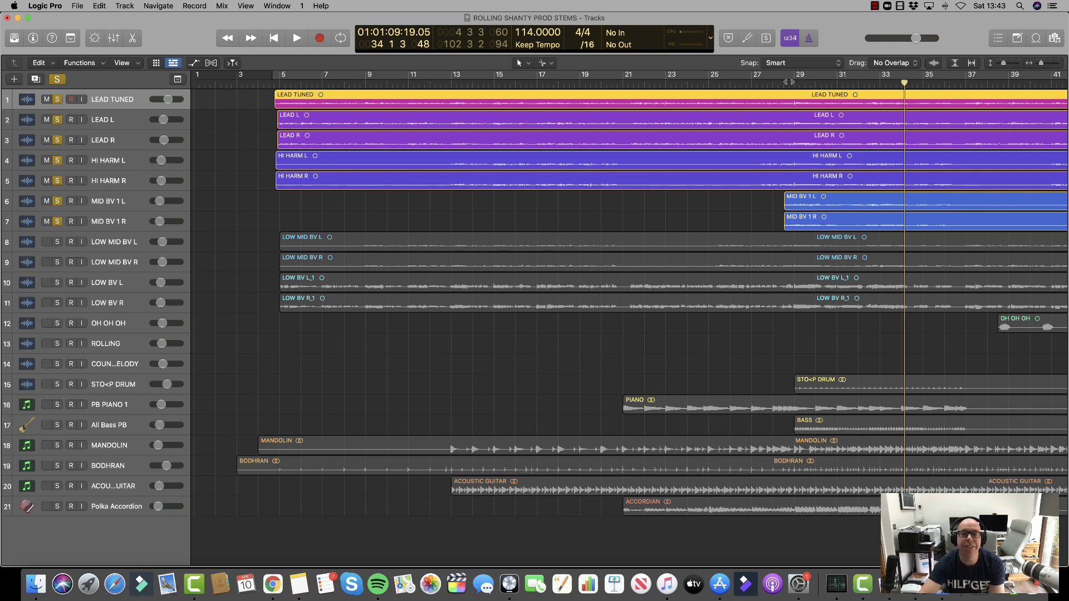
pyautogui.hscroll(-1, 629, 301)
pyautogui.hscroll(-1, 629, 301)
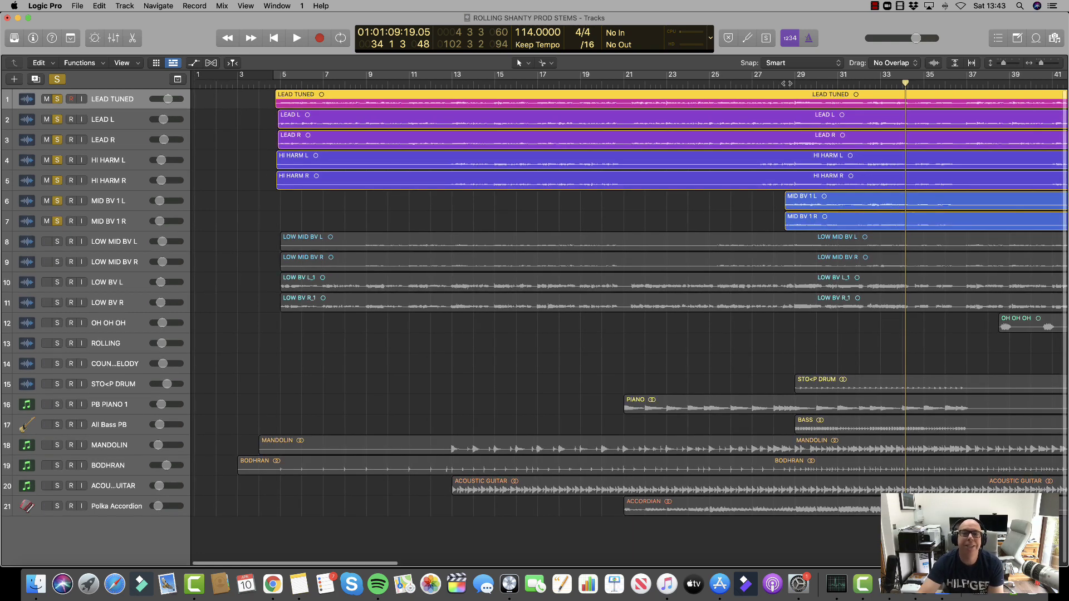
pyautogui.click(785, 83)
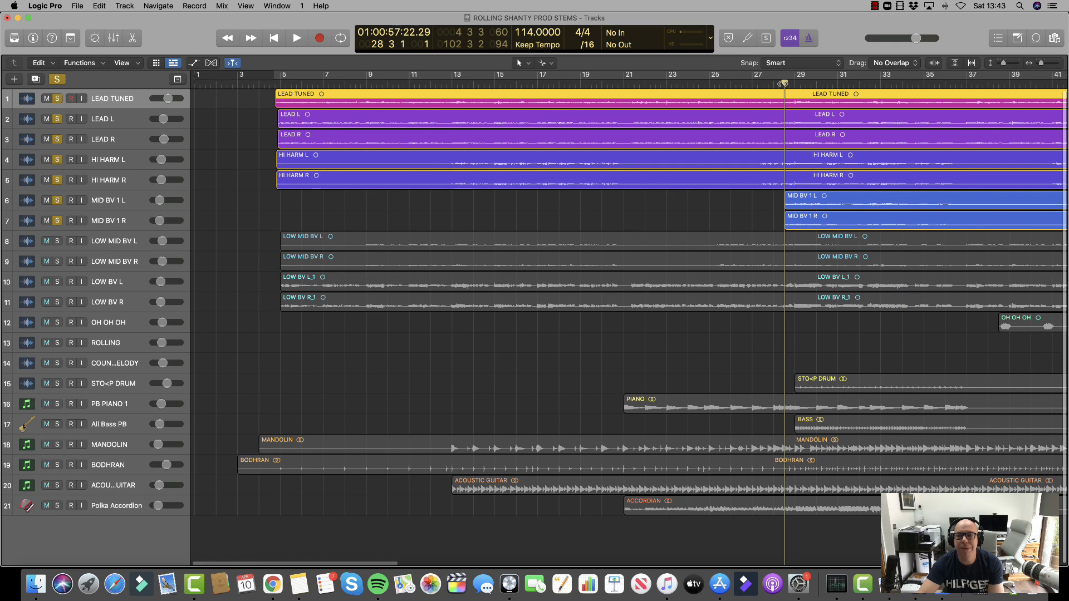
pyautogui.hscroll(2, 784, 83)
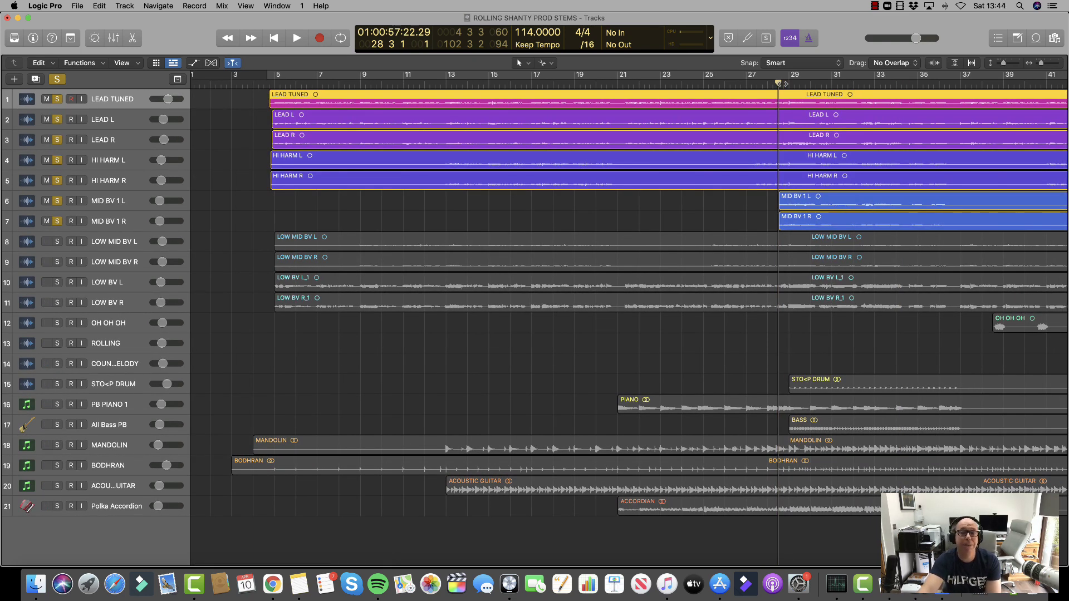
pyautogui.press('space')
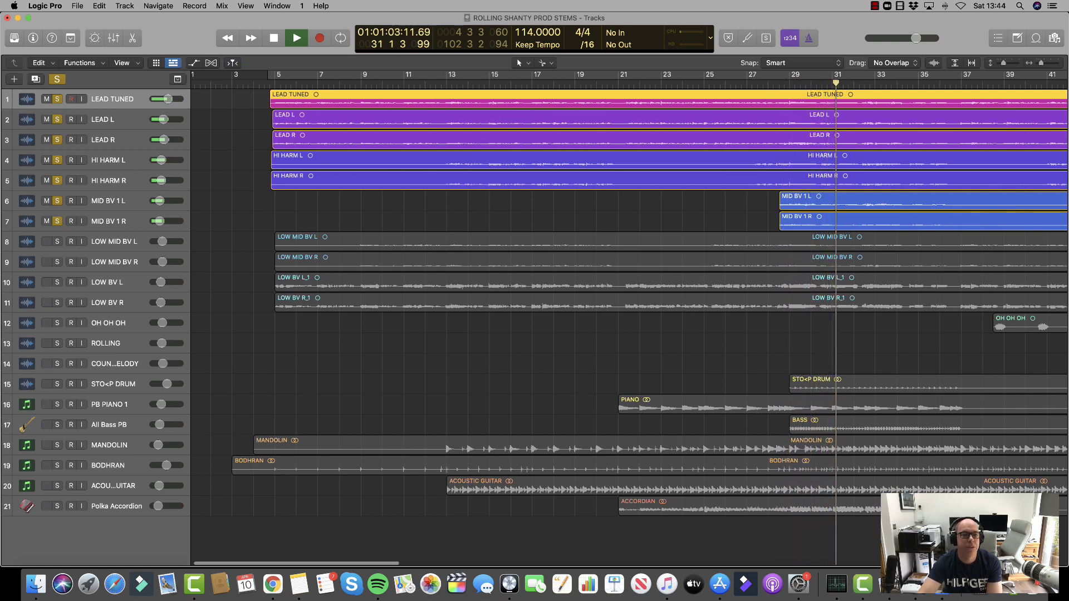
# Stop playback and add LOW MID BV L, LOW MID BV R, LOW BV L and LOW BV R to the soloed vocals
pyautogui.press('space')
pyautogui.click(57, 241)
pyautogui.click(58, 262)
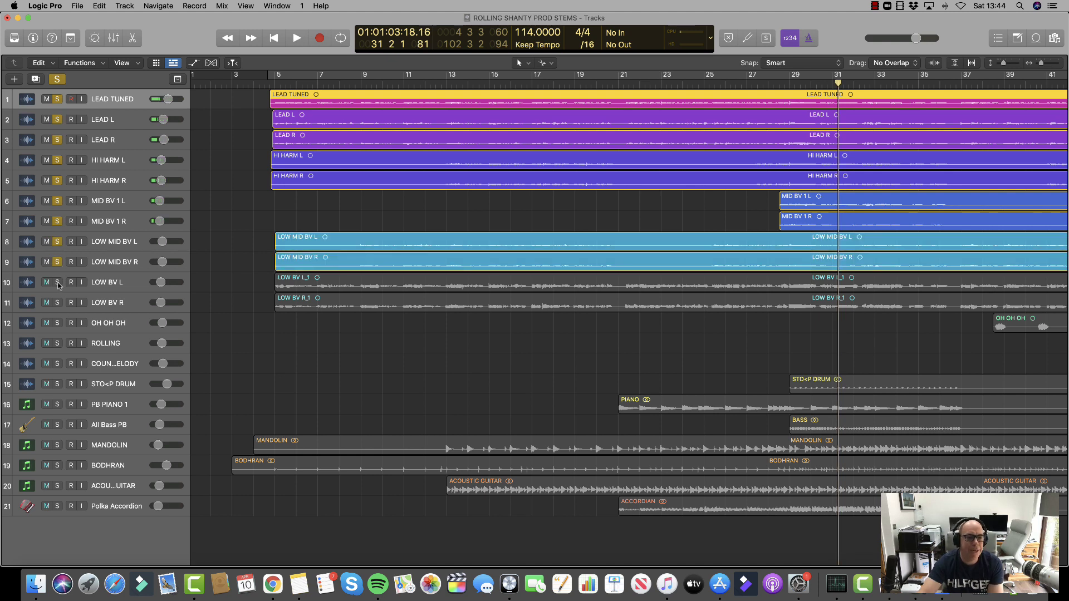
pyautogui.click(58, 282)
pyautogui.click(57, 303)
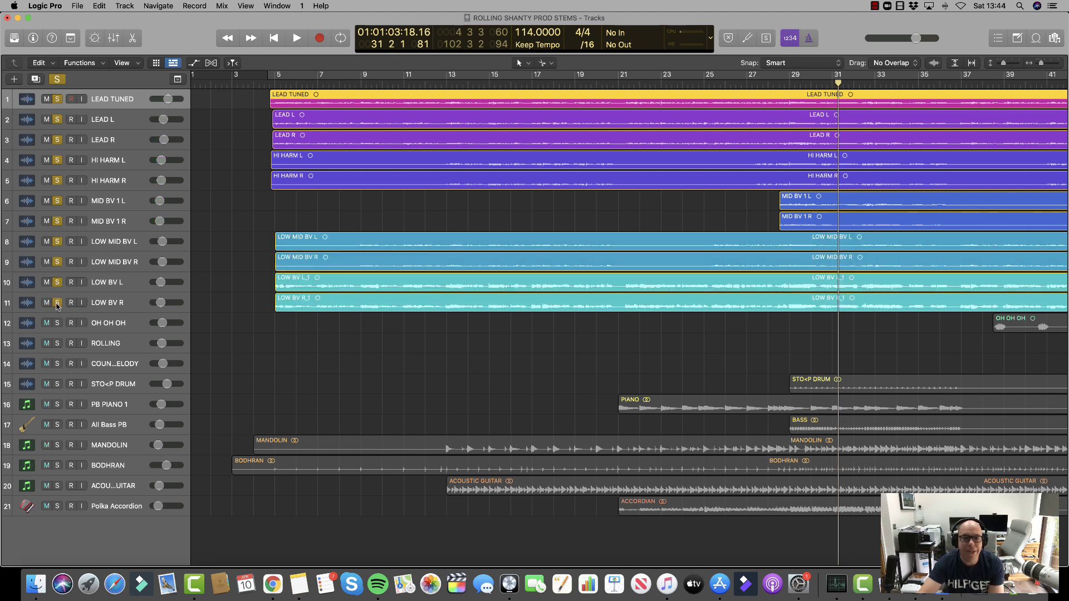
# Play all the soloed lead, high, mid, low mid and low vocals together from bar 28 to bar 38
pyautogui.click(758, 83)
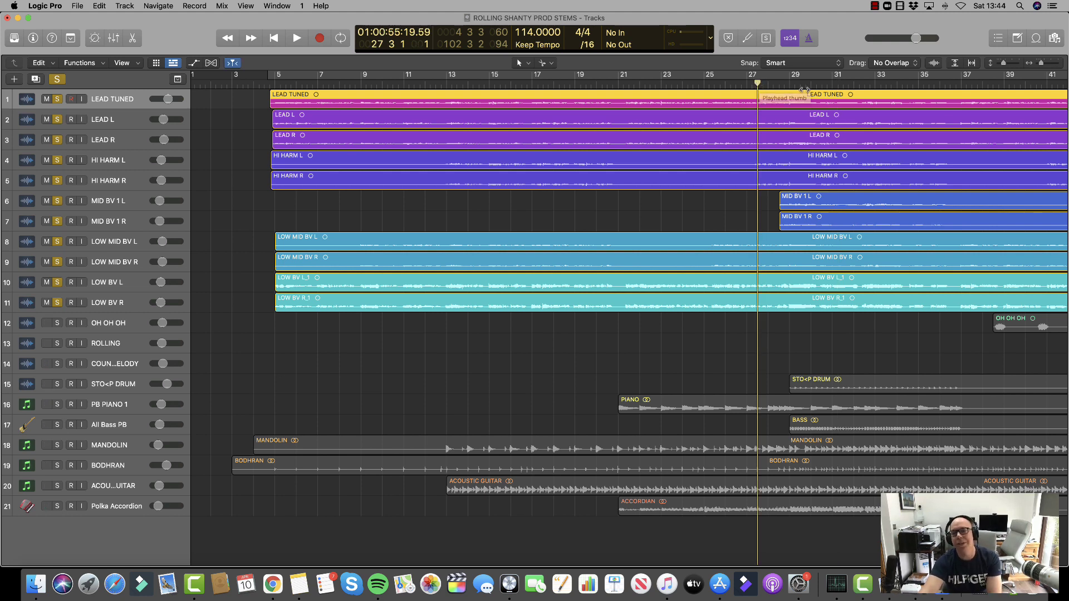
pyautogui.click(779, 83)
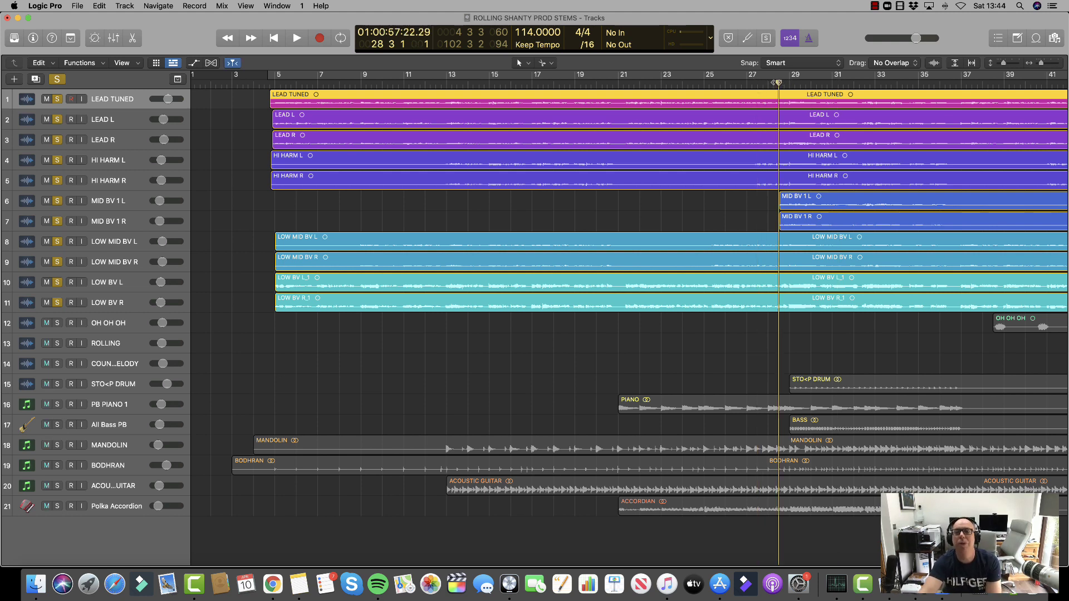
pyautogui.press('space')
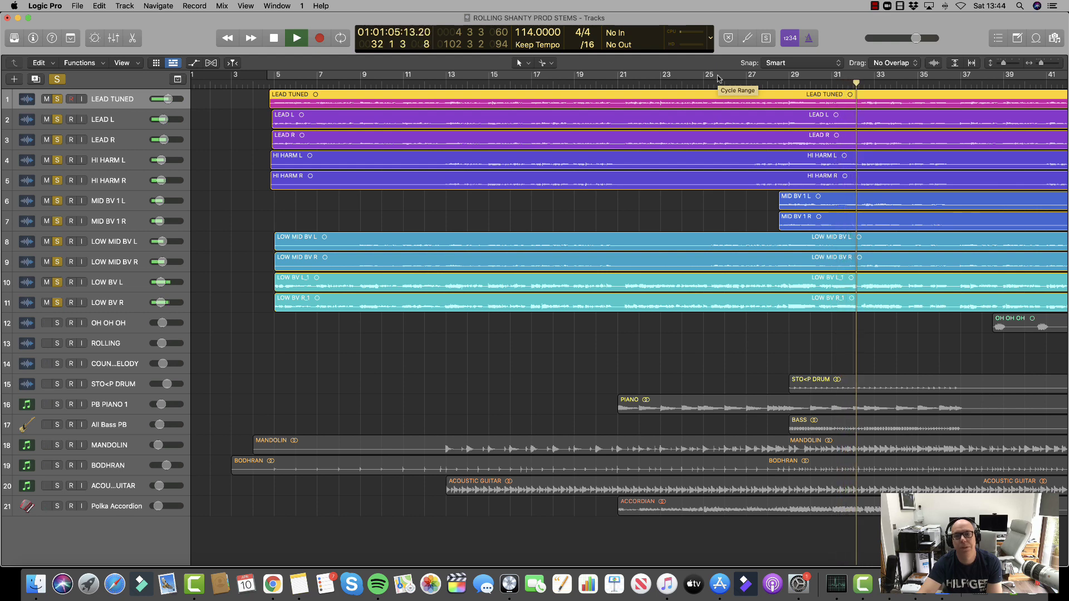
pyautogui.hscroll(-1, 718, 78)
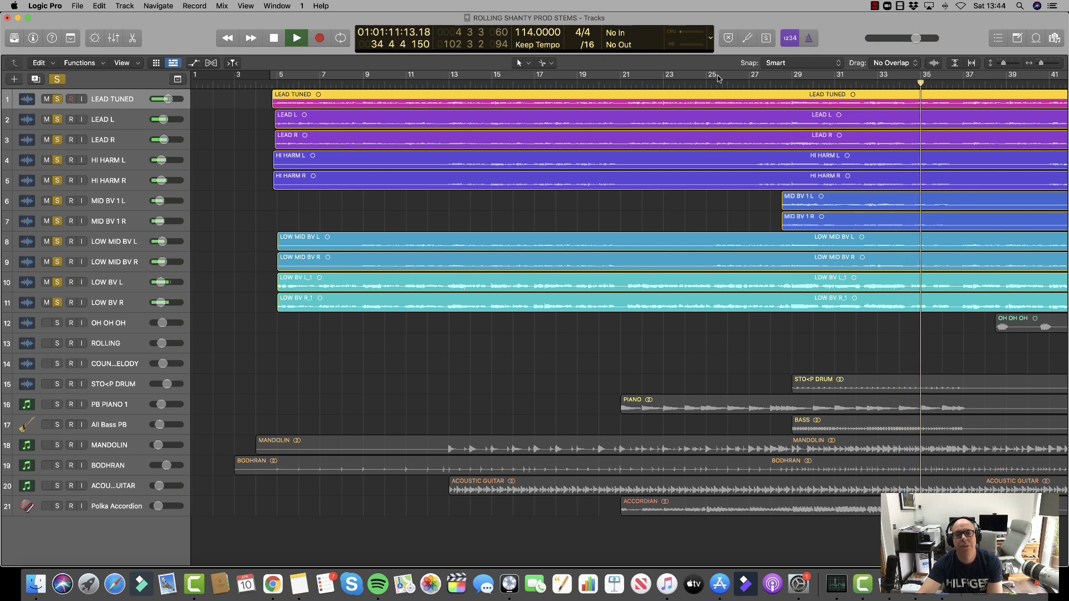
pyautogui.hscroll(1, 718, 78)
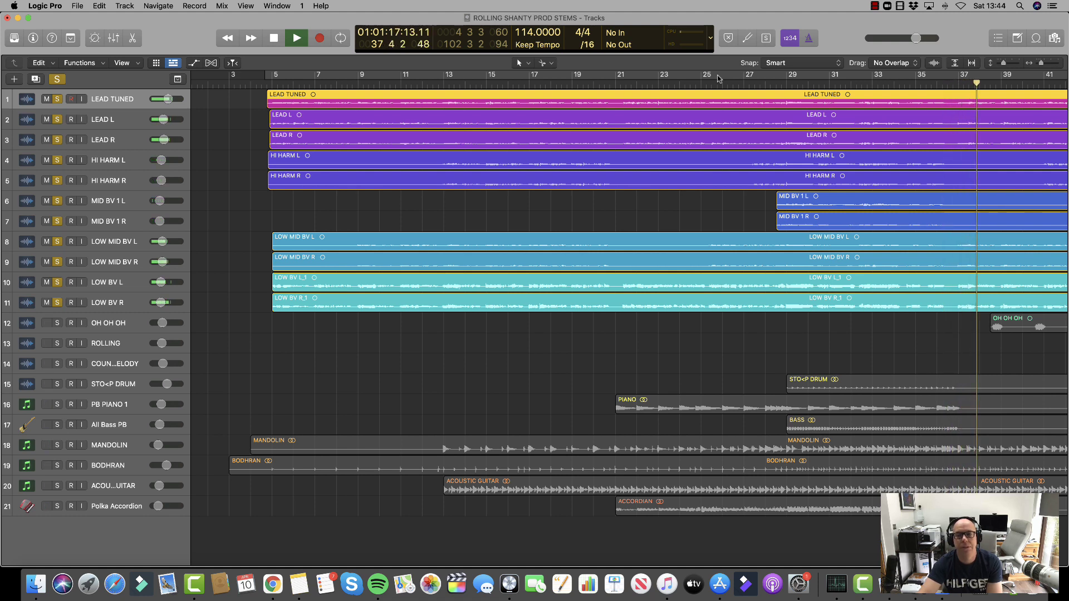
pyautogui.press('space')
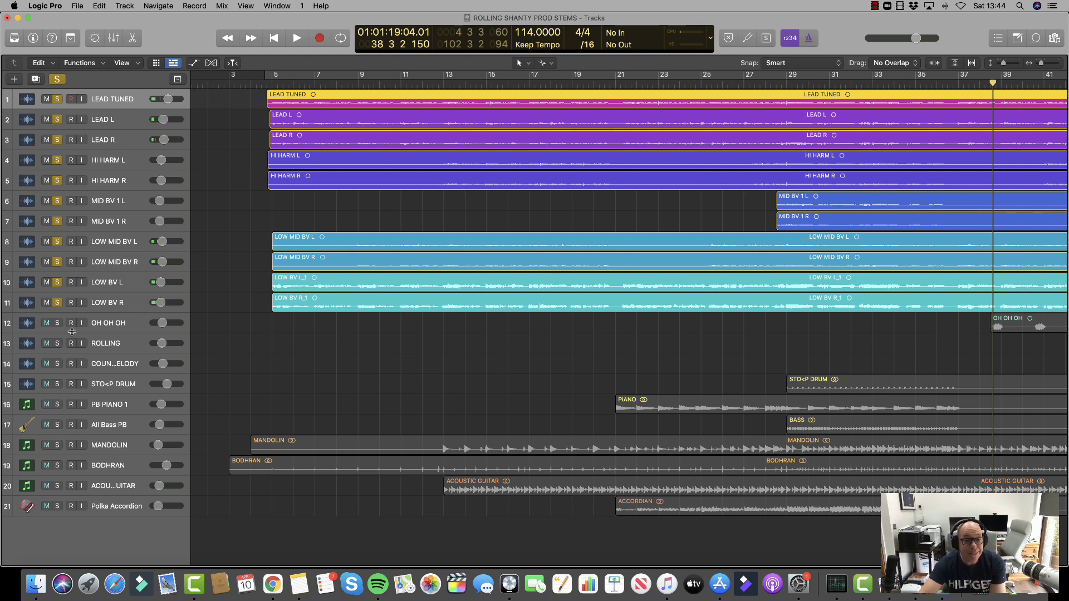
# Solo the OH OH OH track and clear the solo from all the lead, high, mid and low vocal tracks
pyautogui.hscroll(-1, 72, 331)
pyautogui.hscroll(5, 72, 331)
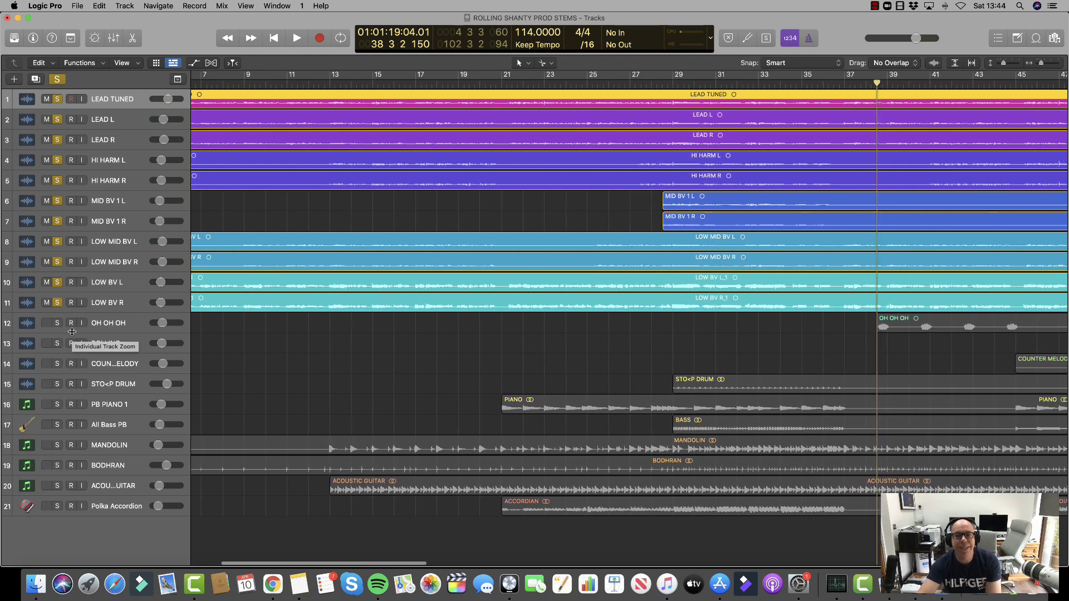
pyautogui.hscroll(-1, 267, 355)
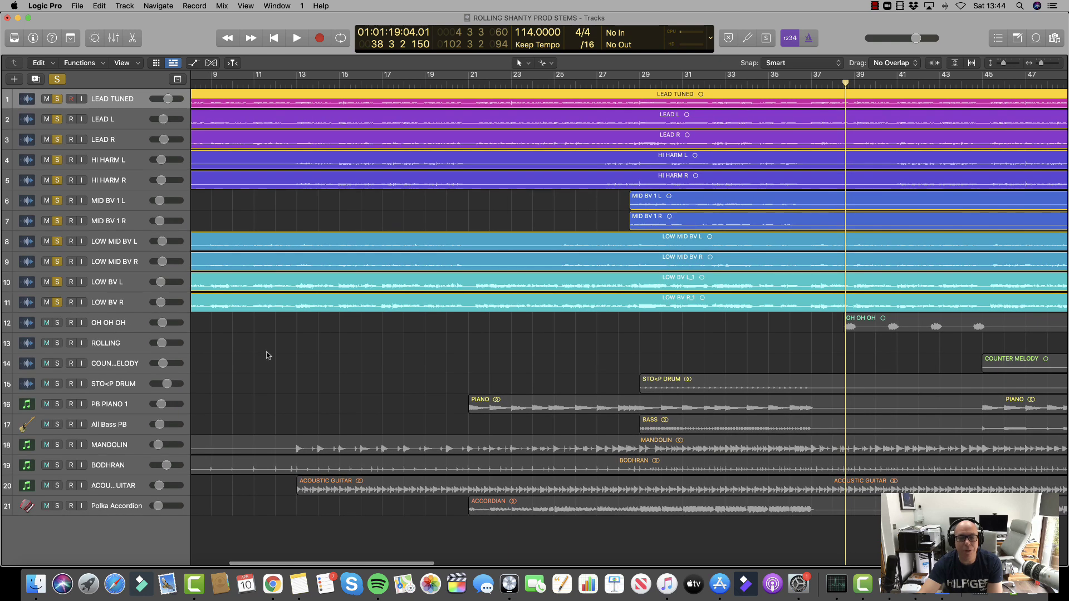
pyautogui.click(58, 323)
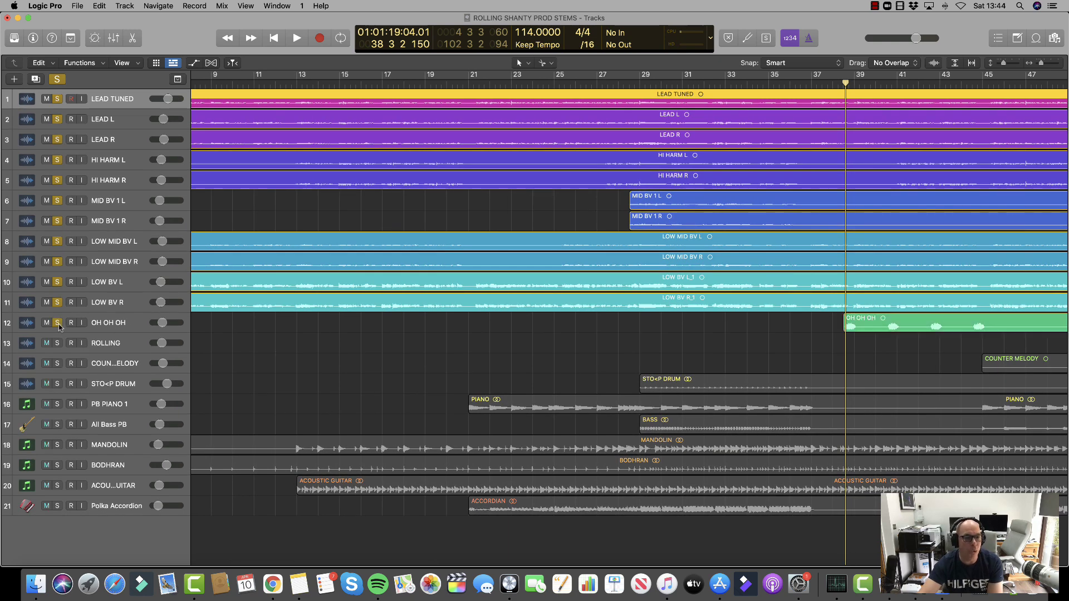
pyautogui.moveTo(58, 303); pyautogui.dragTo(62, 107)
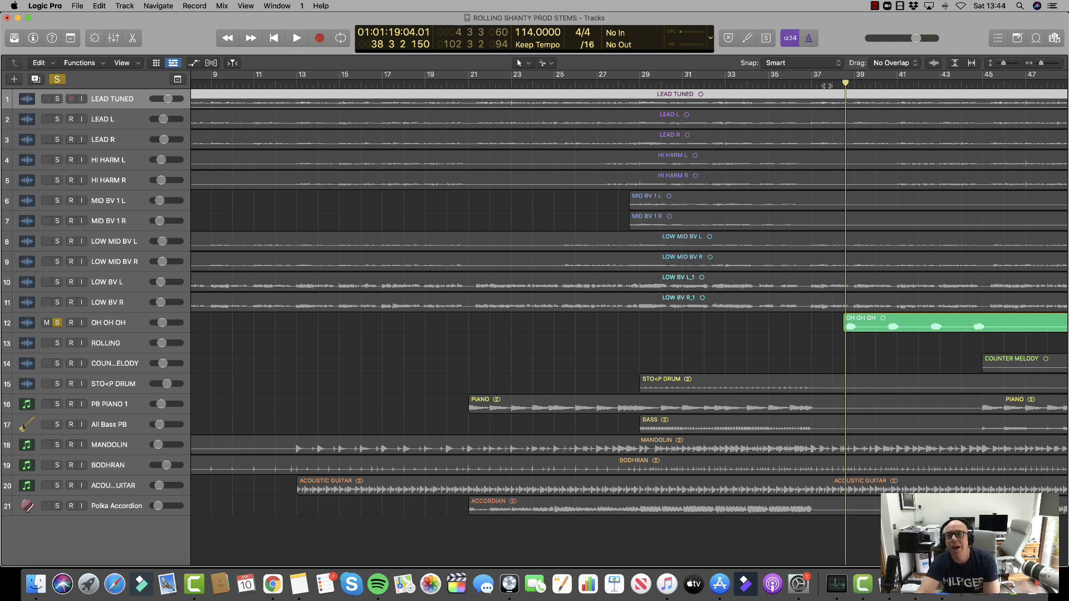
# Add LEAD TUNED, LEAD L and LEAD R to the soloed OH OH OH track and play them twice from around bar 37 to bar 43
pyautogui.press(',')
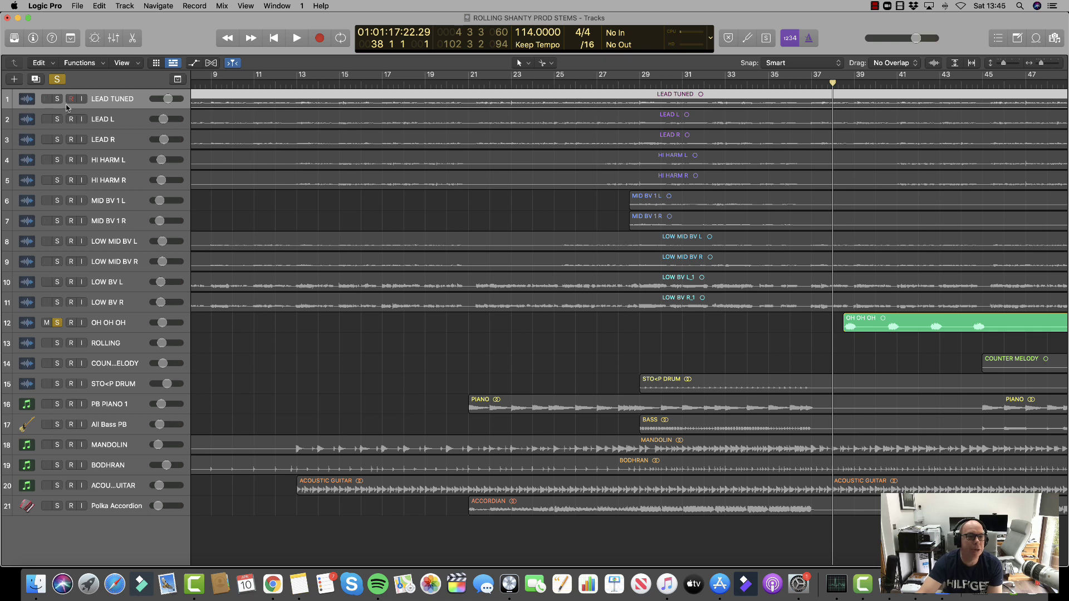
pyautogui.moveTo(58, 102); pyautogui.dragTo(60, 144)
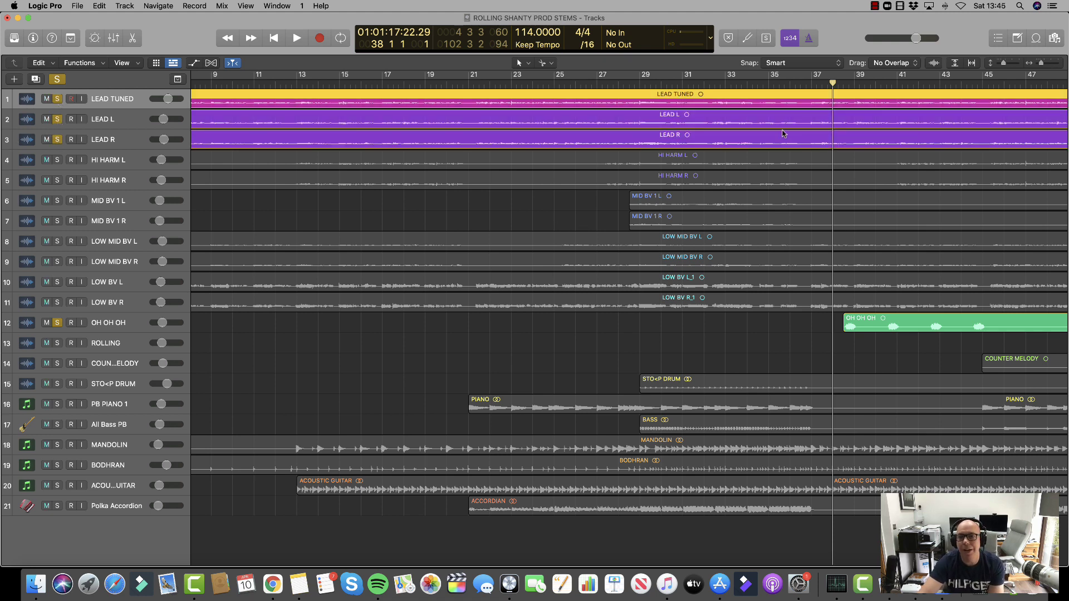
pyautogui.click(809, 88)
pyautogui.press('space')
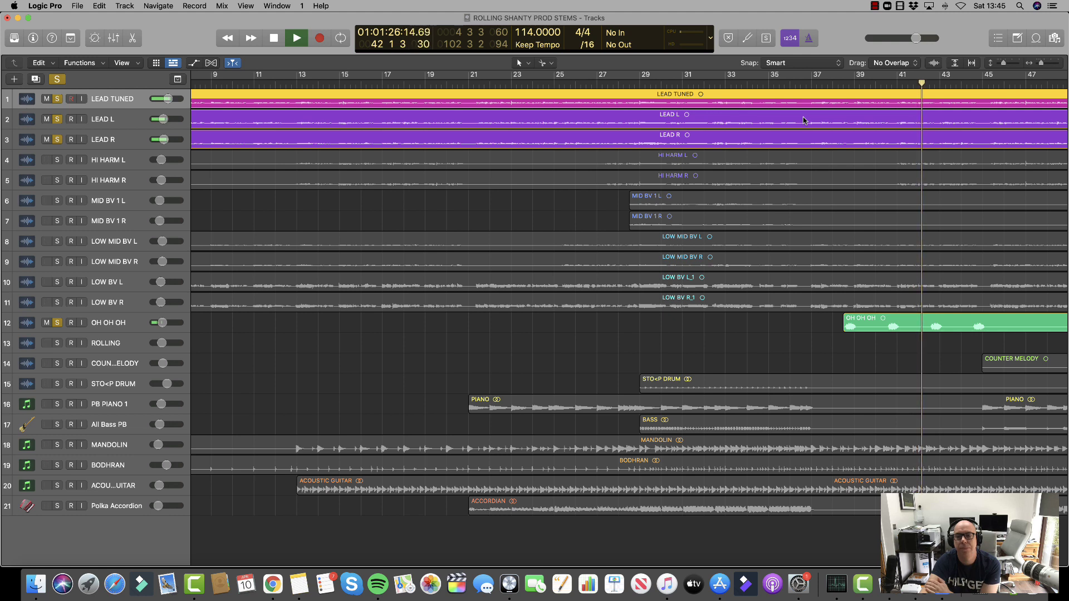
pyautogui.press('space')
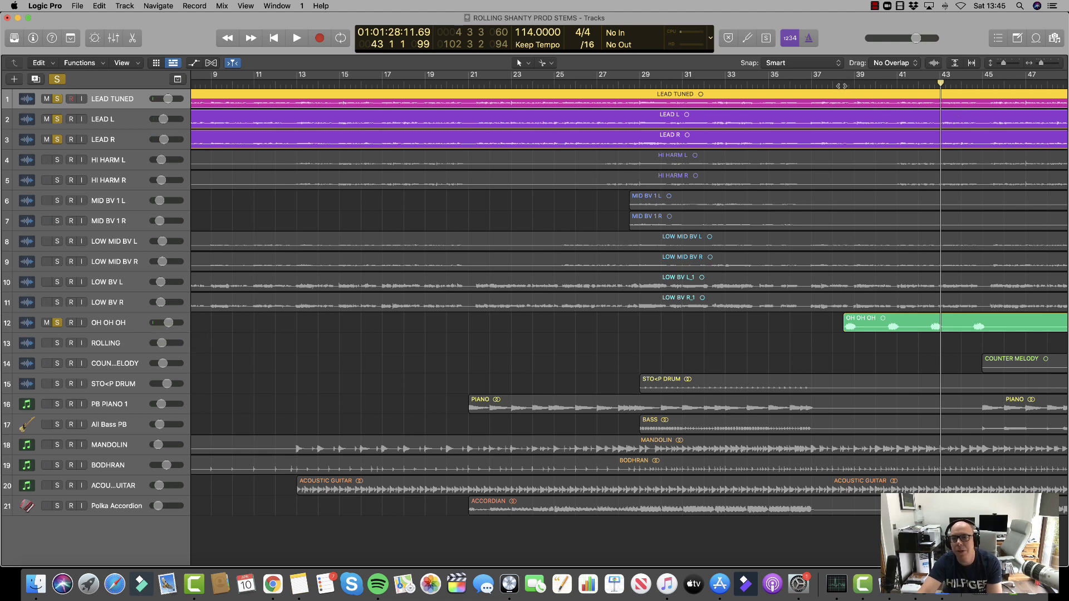
pyautogui.press('space')
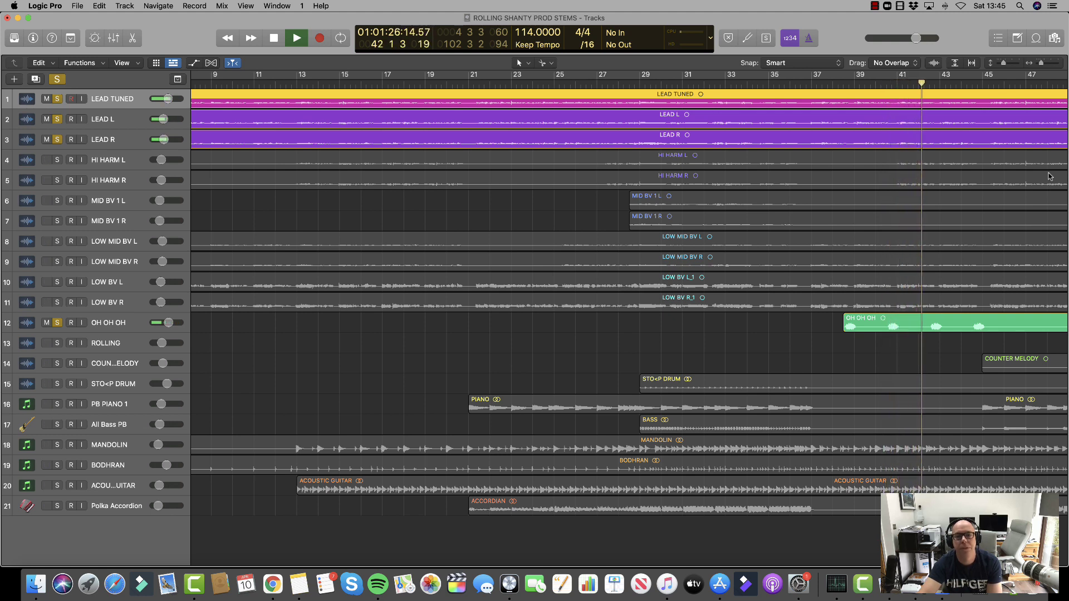
pyautogui.press('space')
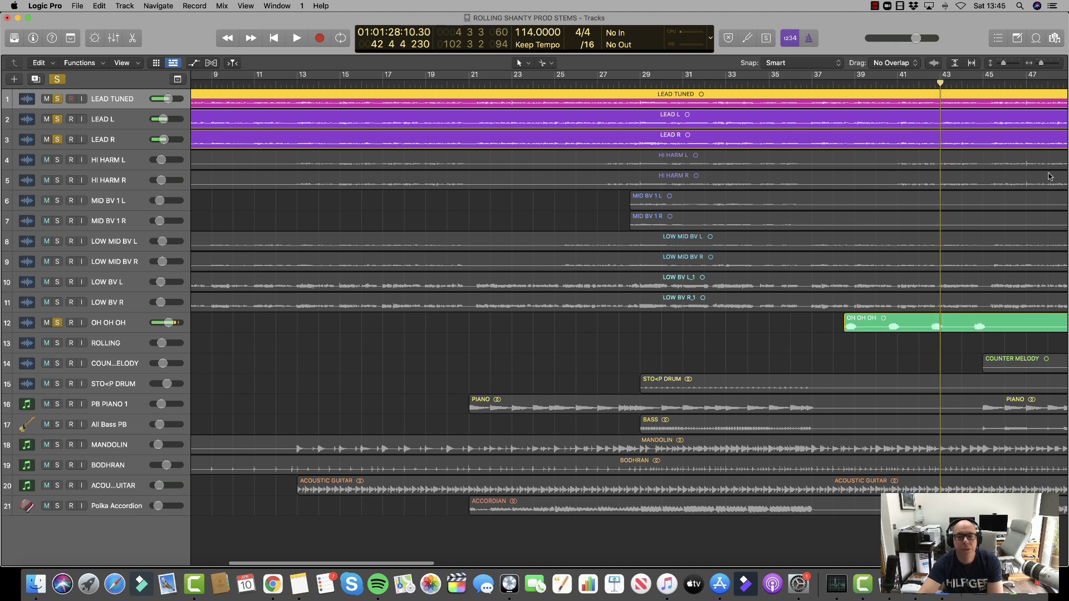
# Add the left and right HI HARM, MID BV 1, LOW MID BV and LOW BV tracks to the soloed lead and OH OH OH vocals
pyautogui.click(823, 167)
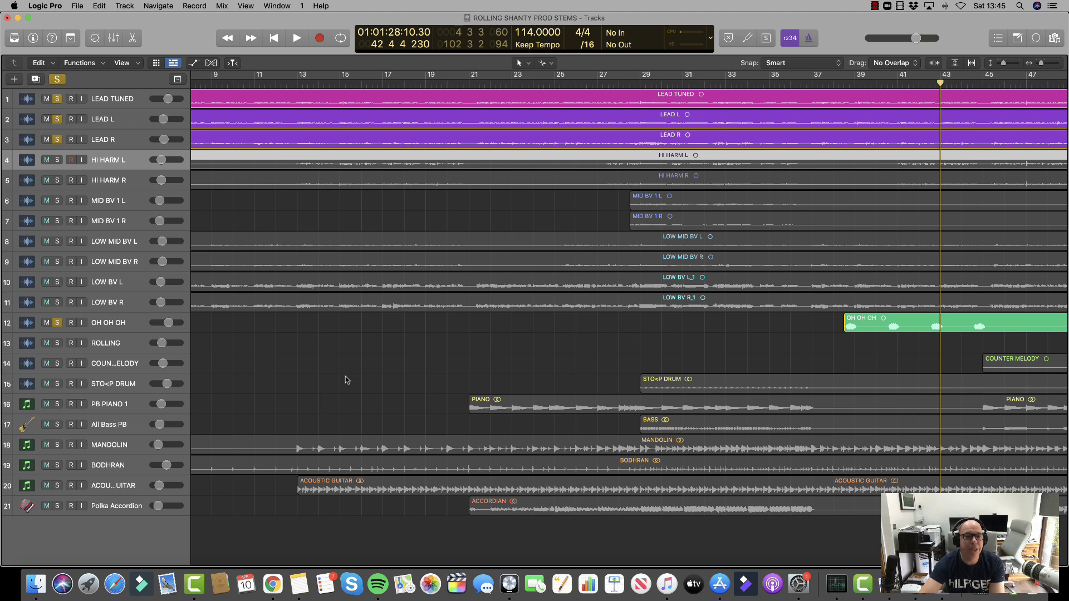
pyautogui.click(58, 161)
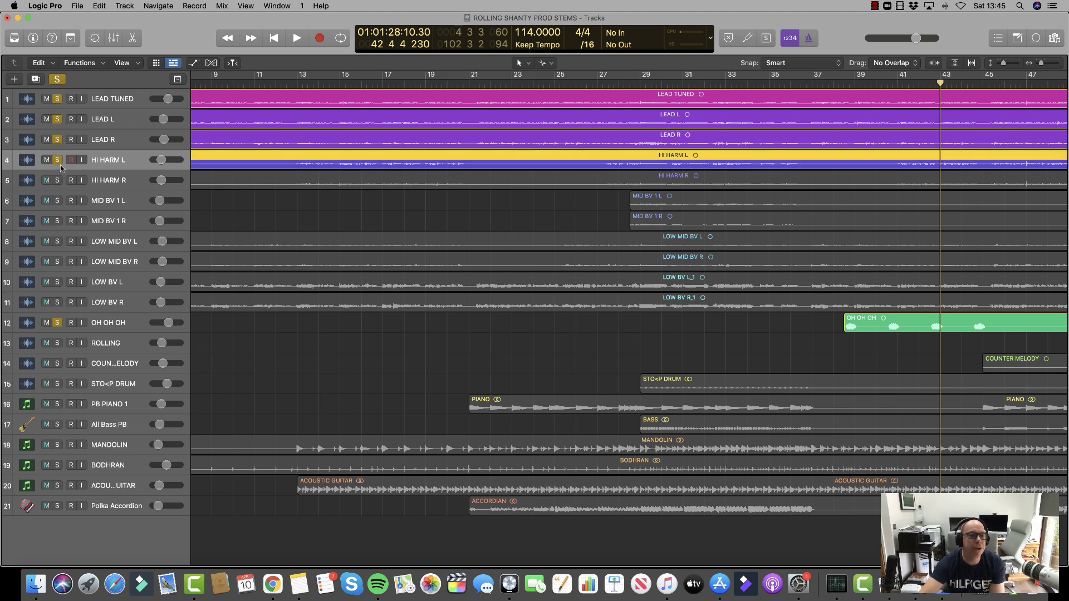
pyautogui.click(57, 181)
pyautogui.click(57, 201)
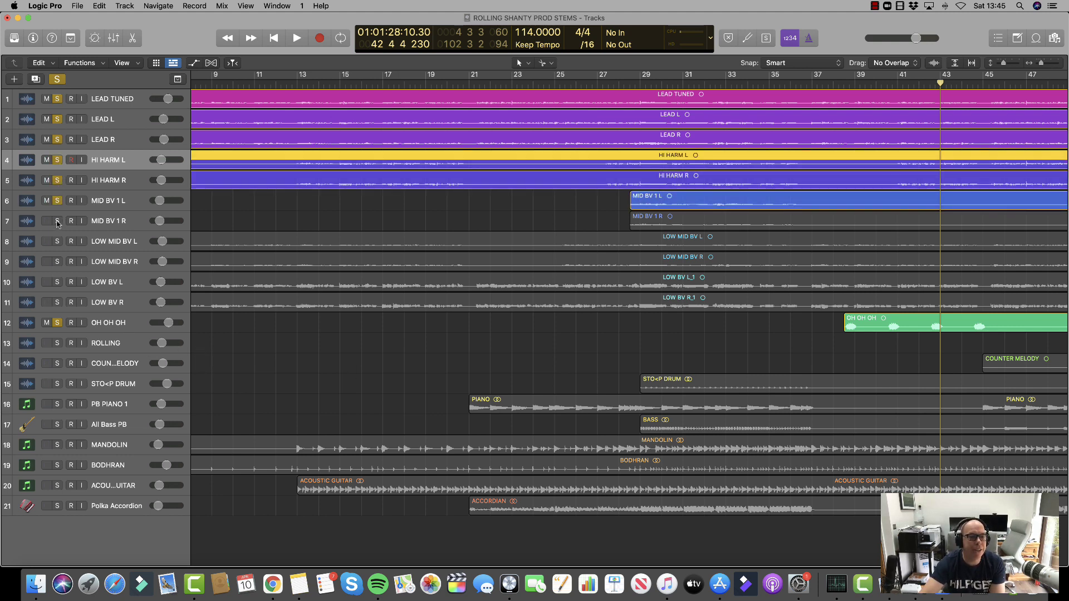
pyautogui.click(58, 221)
pyautogui.click(57, 242)
pyautogui.click(56, 261)
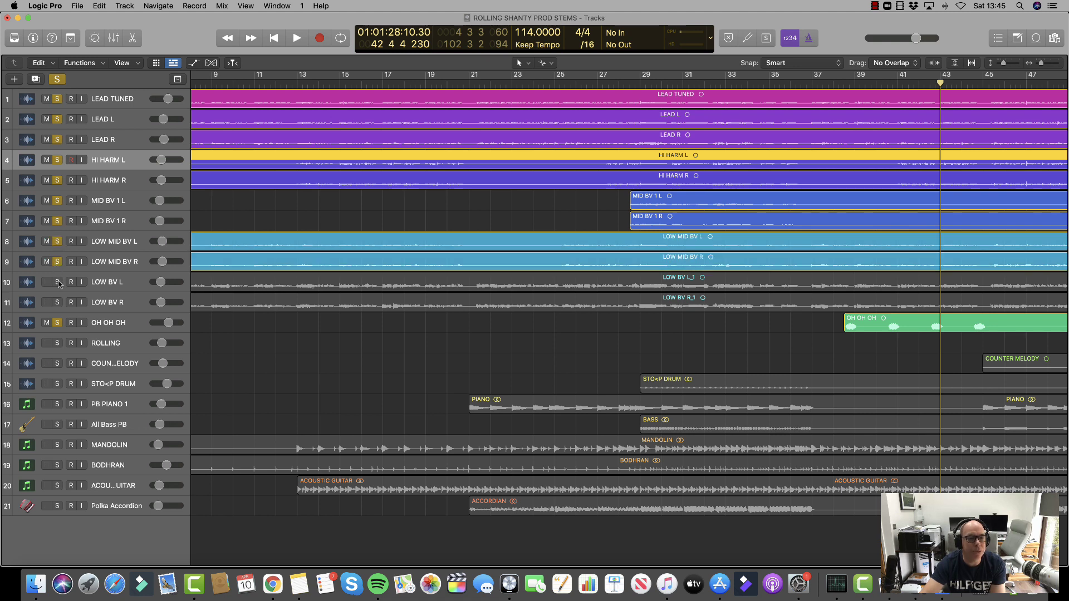
pyautogui.click(58, 283)
pyautogui.click(57, 302)
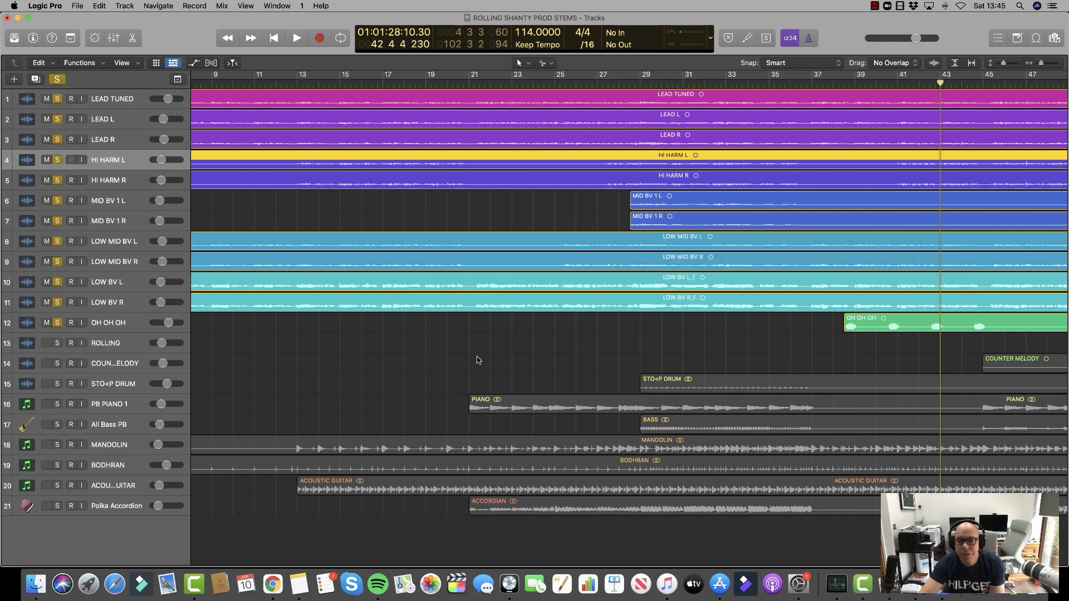
# Lower the OH OH OH track's volume slightly and play all the soloed vocals from around bar 37 to bar 45
pyautogui.moveTo(167, 323)
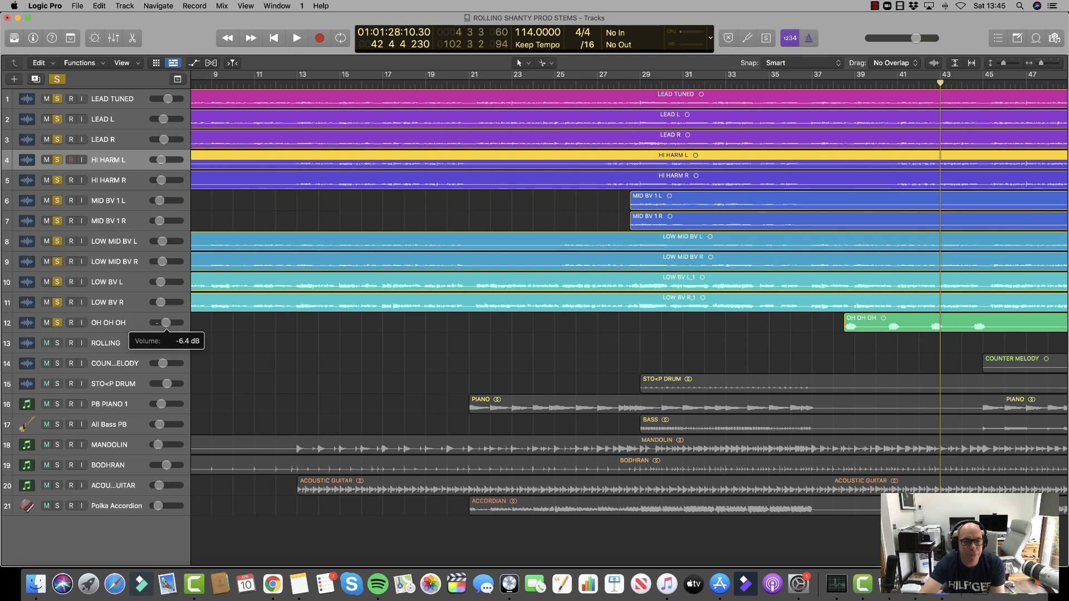
pyautogui.moveTo(164, 323); pyautogui.dragTo(164, 328)
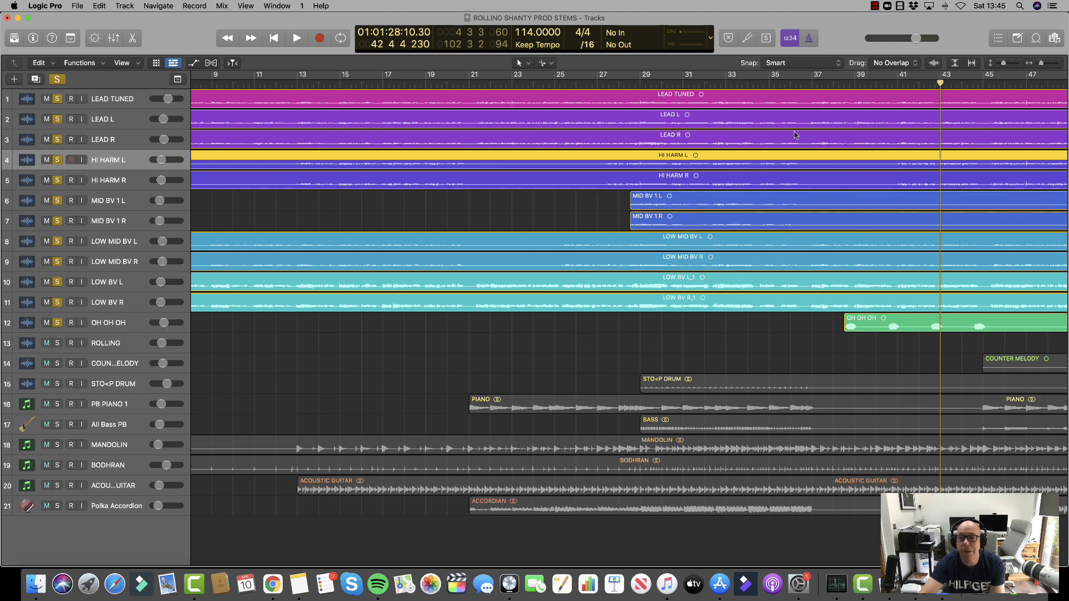
pyautogui.click(815, 84)
pyautogui.press('space')
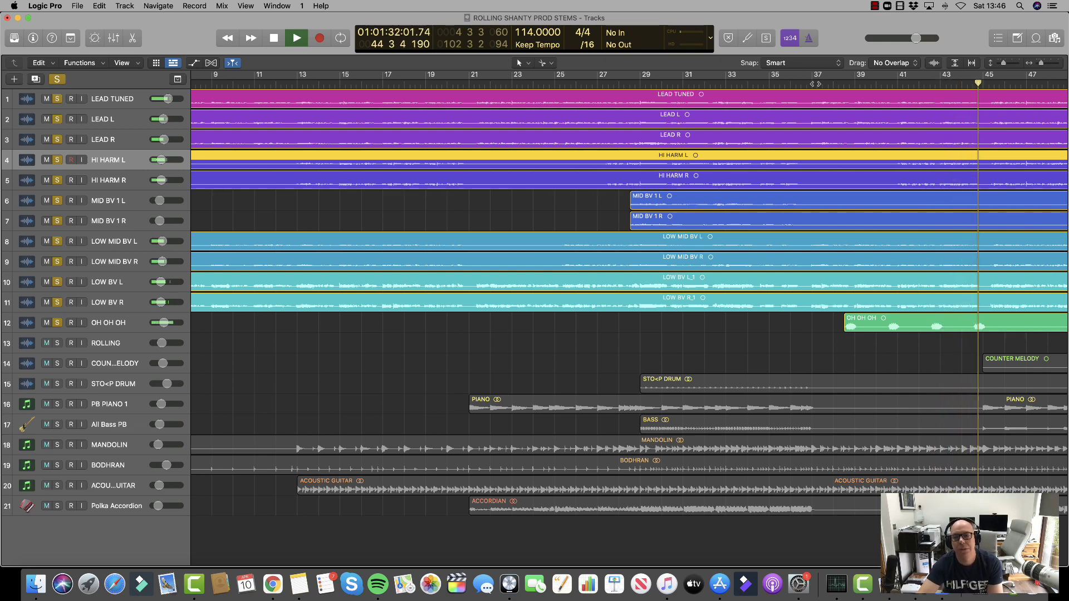
pyautogui.press('space')
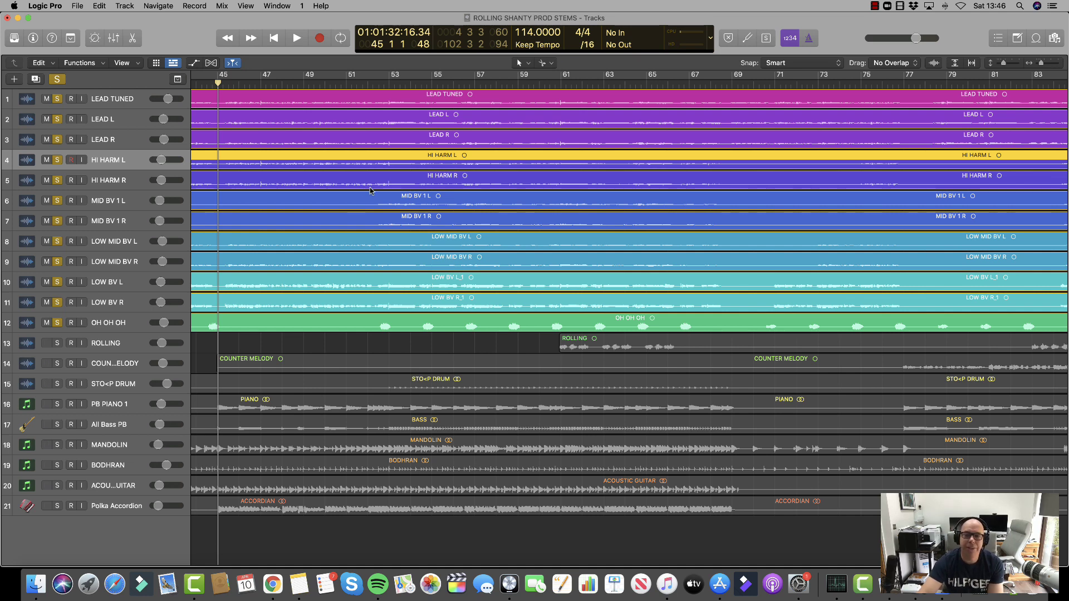
# Clear the solo from OH OH OH, LOW BV R and LOW BV L, with the section containing the ROLLING region in view
pyautogui.hscroll(5, 325, 192)
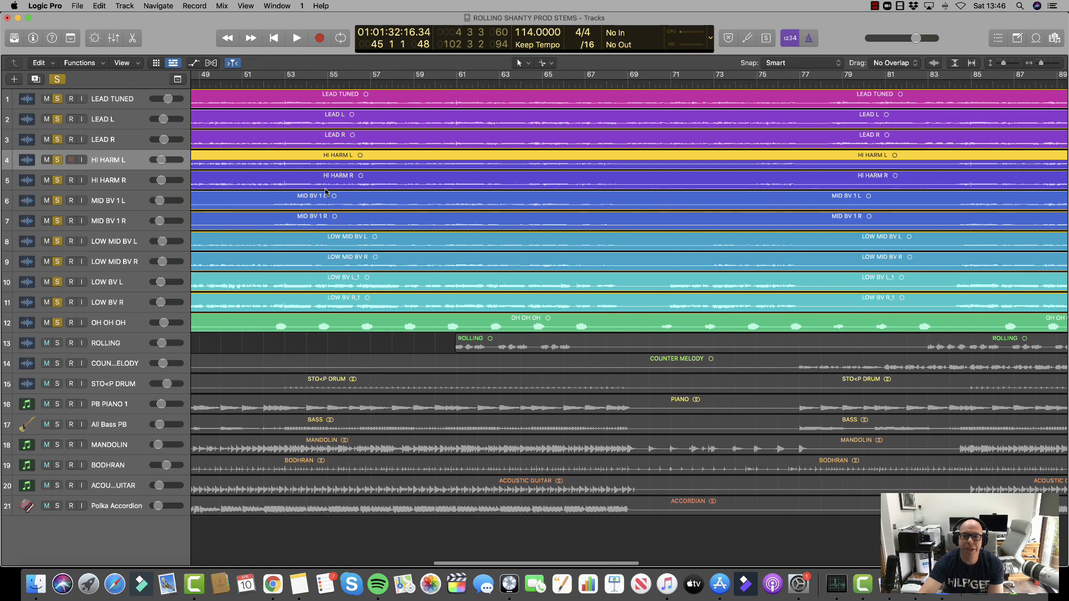
pyautogui.hscroll(3, 326, 192)
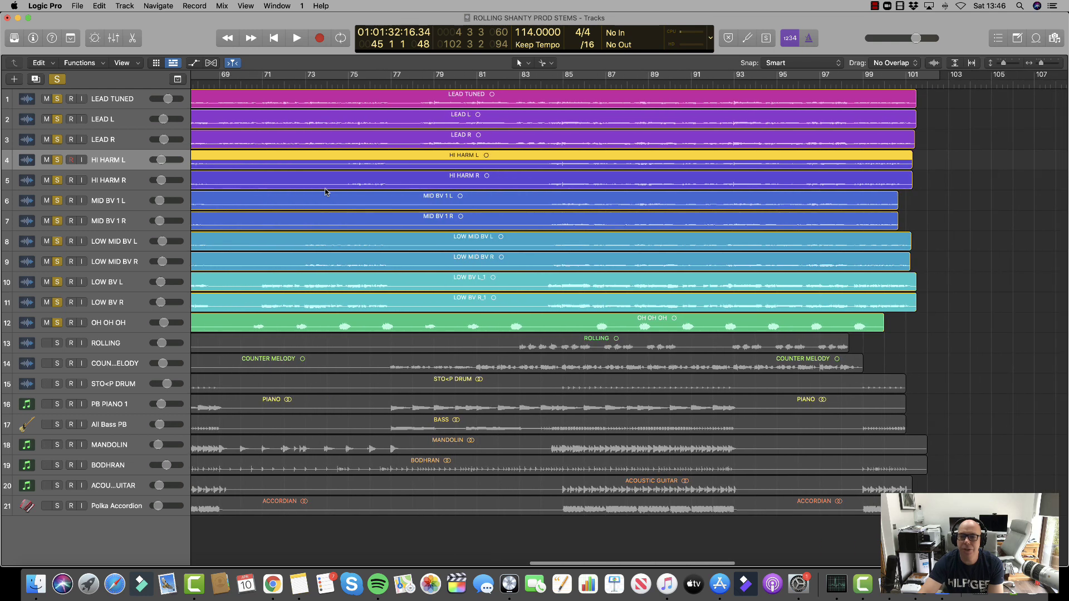
pyautogui.hscroll(-1, 326, 192)
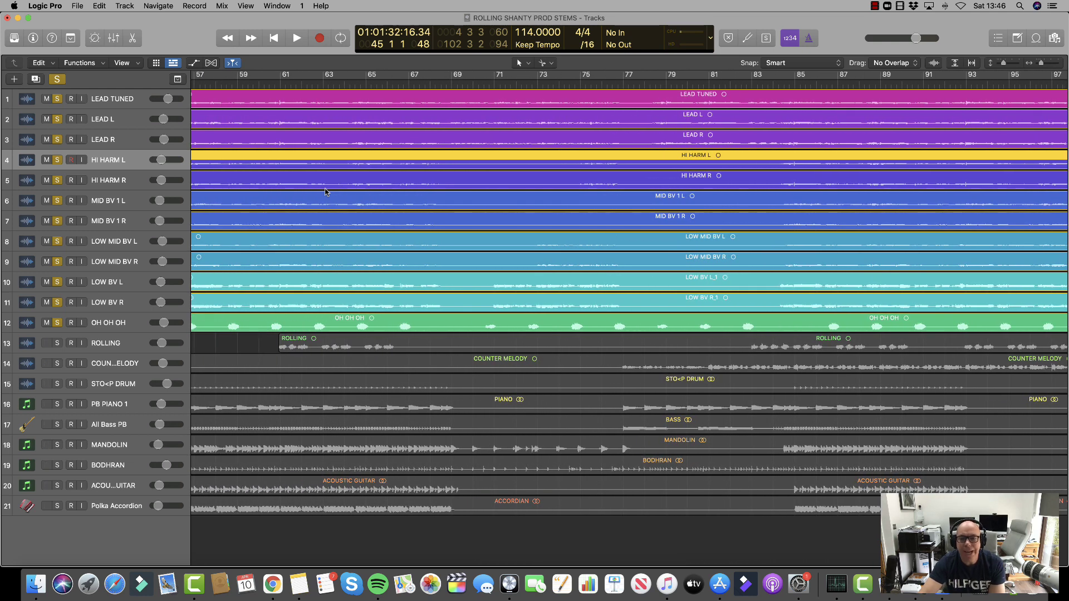
pyautogui.hscroll(-1, 326, 192)
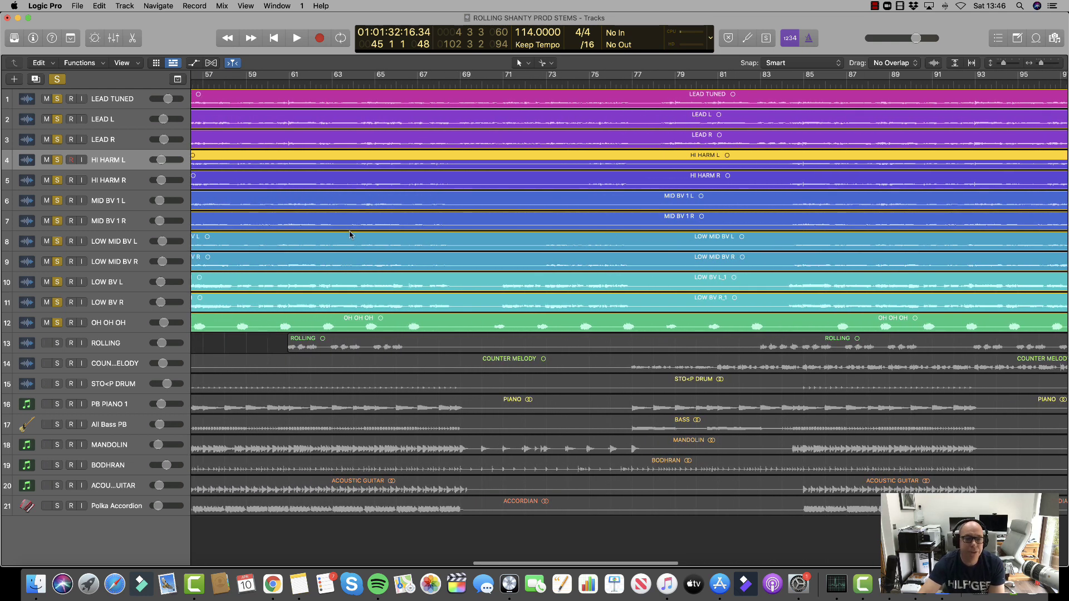
pyautogui.click(58, 324)
pyautogui.click(57, 304)
pyautogui.click(60, 290)
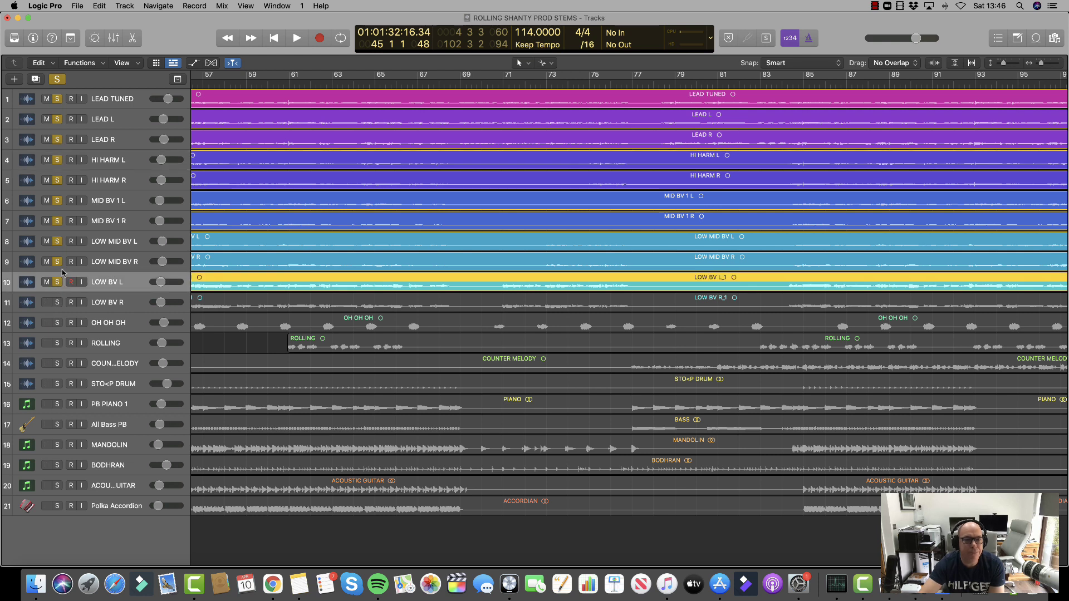
pyautogui.click(58, 282)
# Clear the solo from LOW BV L and both LOW MID BV, MID BV 1 and HI HARM tracks, leaving the lead vocals soloed
pyautogui.click(59, 255)
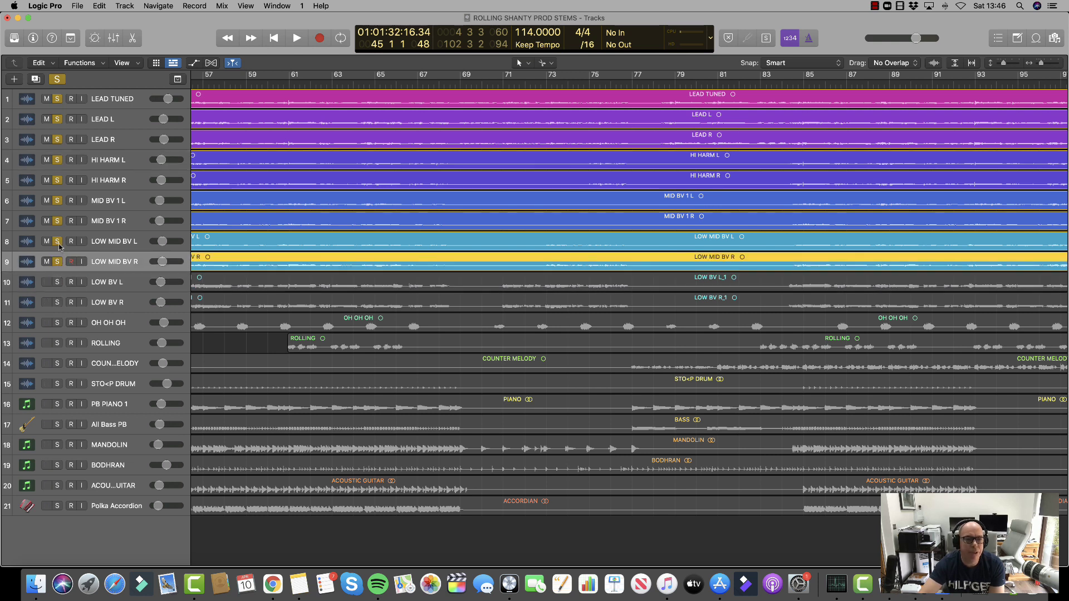
pyautogui.click(57, 241)
pyautogui.click(57, 262)
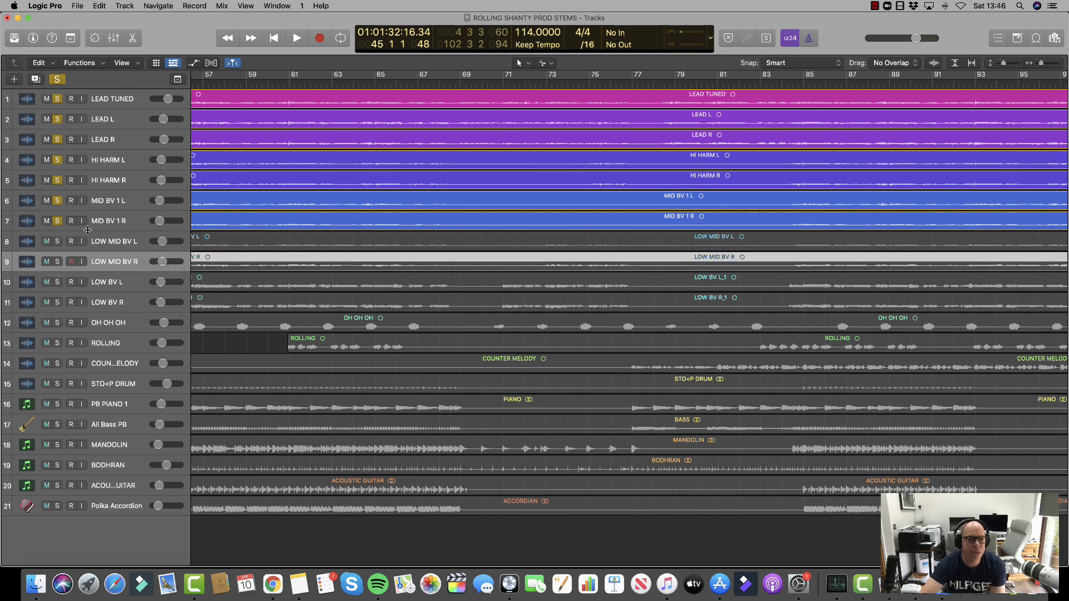
pyautogui.click(57, 222)
pyautogui.click(57, 201)
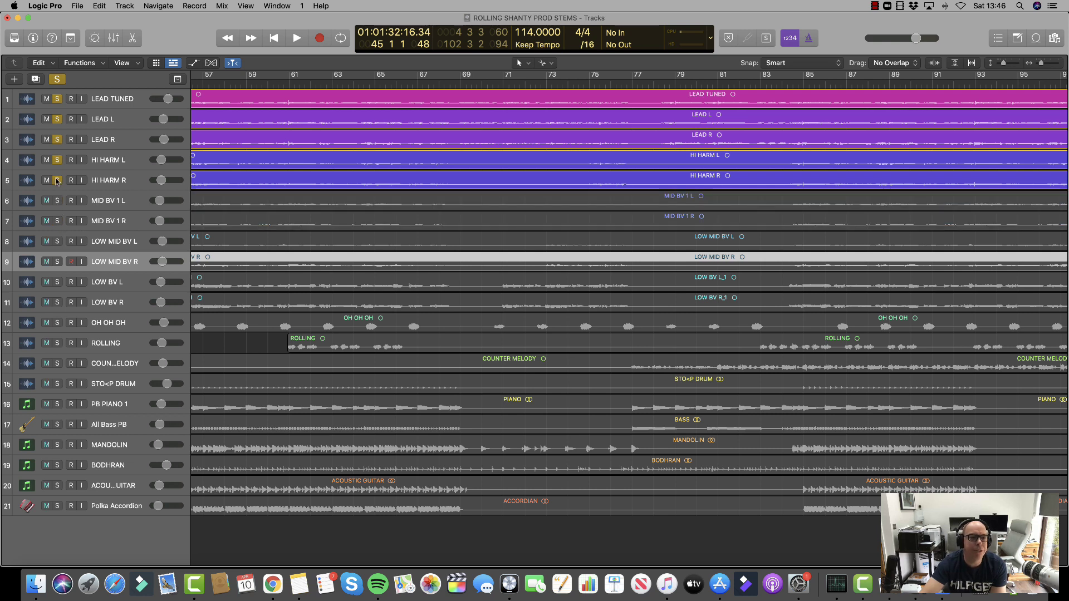
pyautogui.click(57, 180)
pyautogui.click(57, 161)
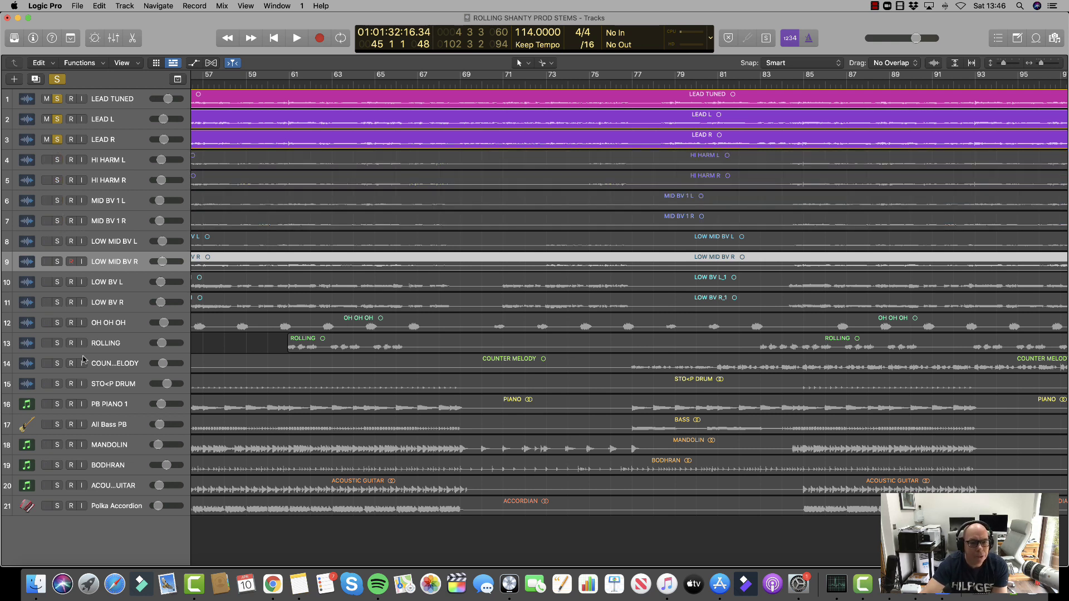
# Solo the ROLLING track with the lead vocals and start playback from the beginning of its region, around bar 61
pyautogui.click(58, 343)
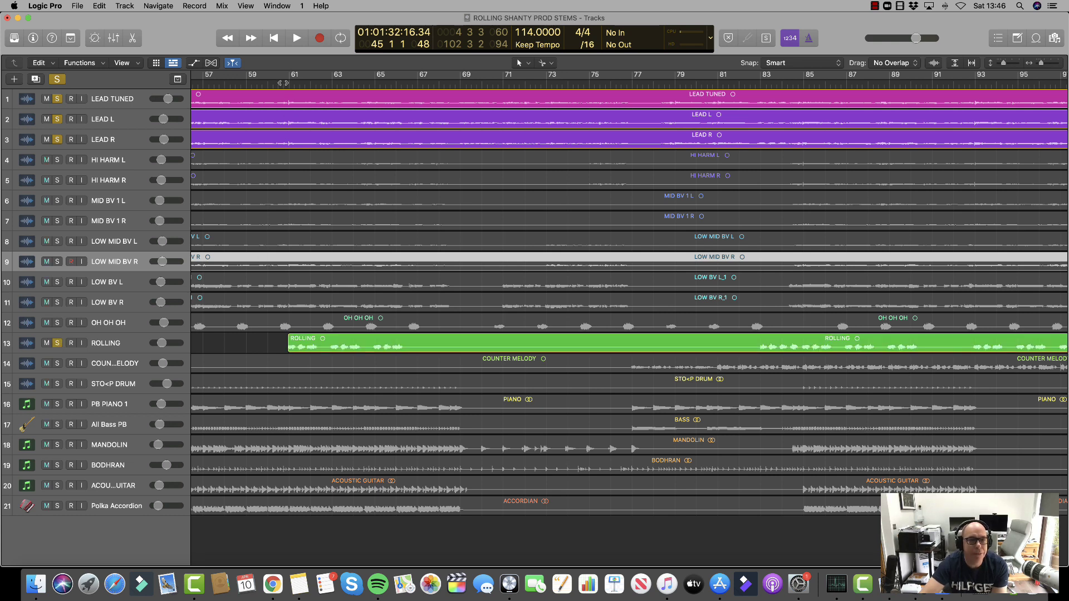
pyautogui.click(287, 83)
pyautogui.press('space')
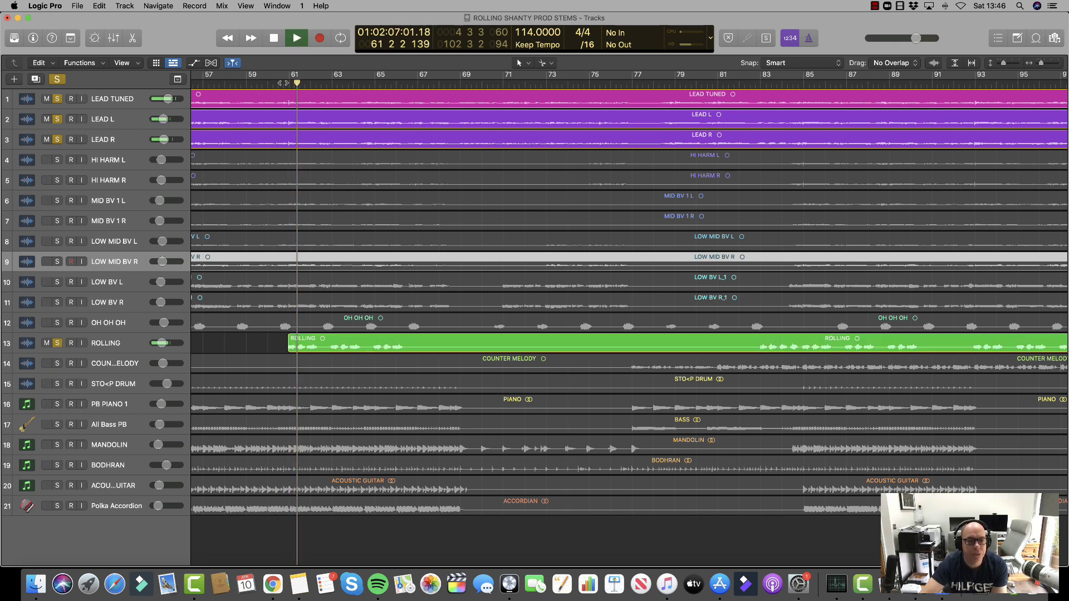
# Raise the ROLLING track's volume during playback, and play its second passage with the leads from around bar 83 to bar 88
pyautogui.moveTo(163, 343); pyautogui.dragTo(165, 343)
pyautogui.moveTo(167, 343); pyautogui.dragTo(171, 343)
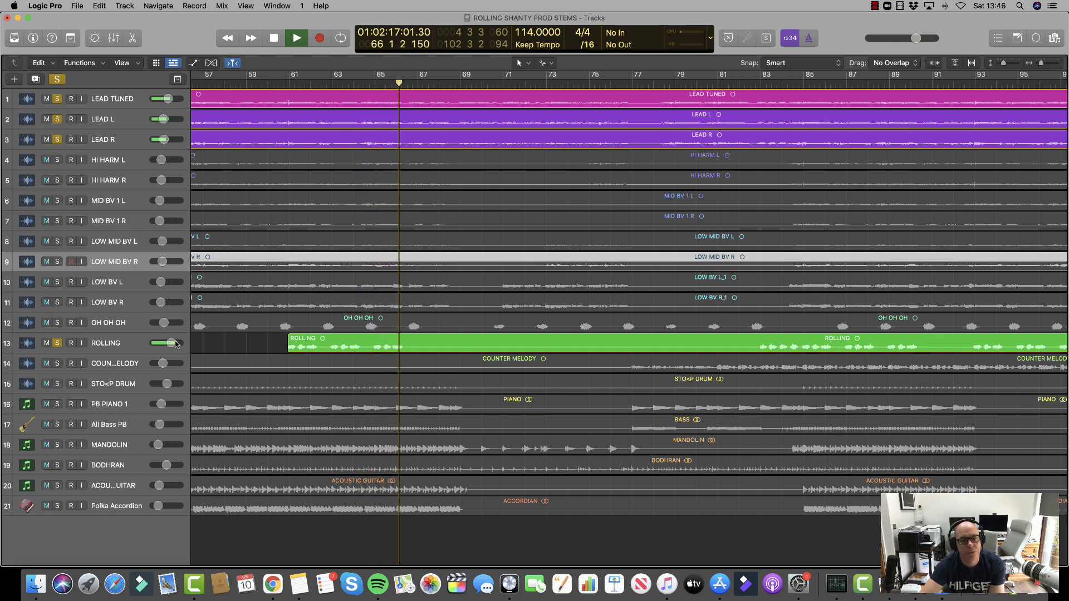
pyautogui.press('space')
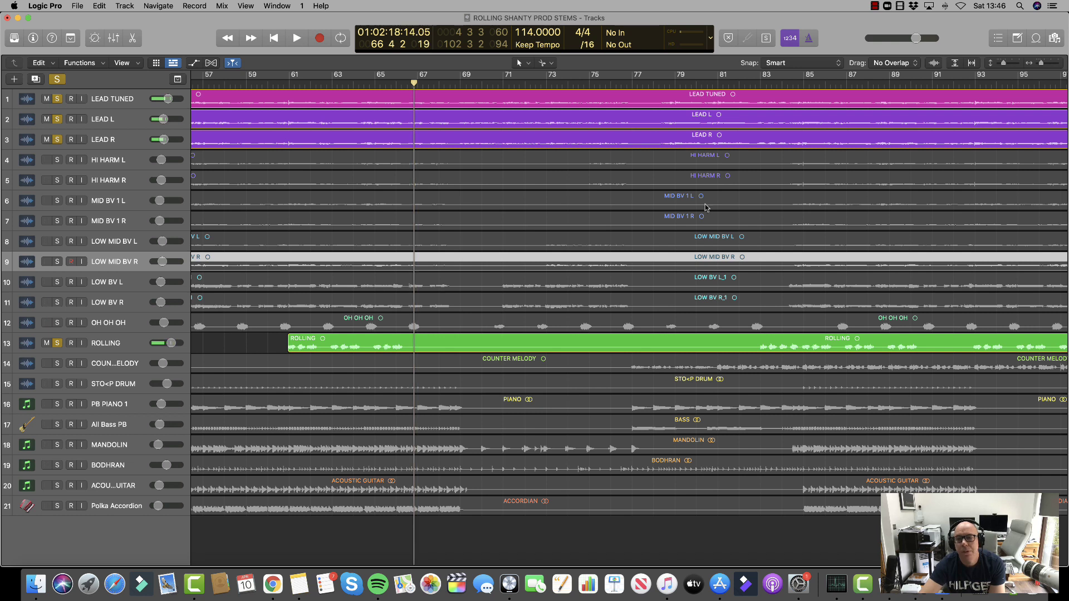
pyautogui.click(759, 83)
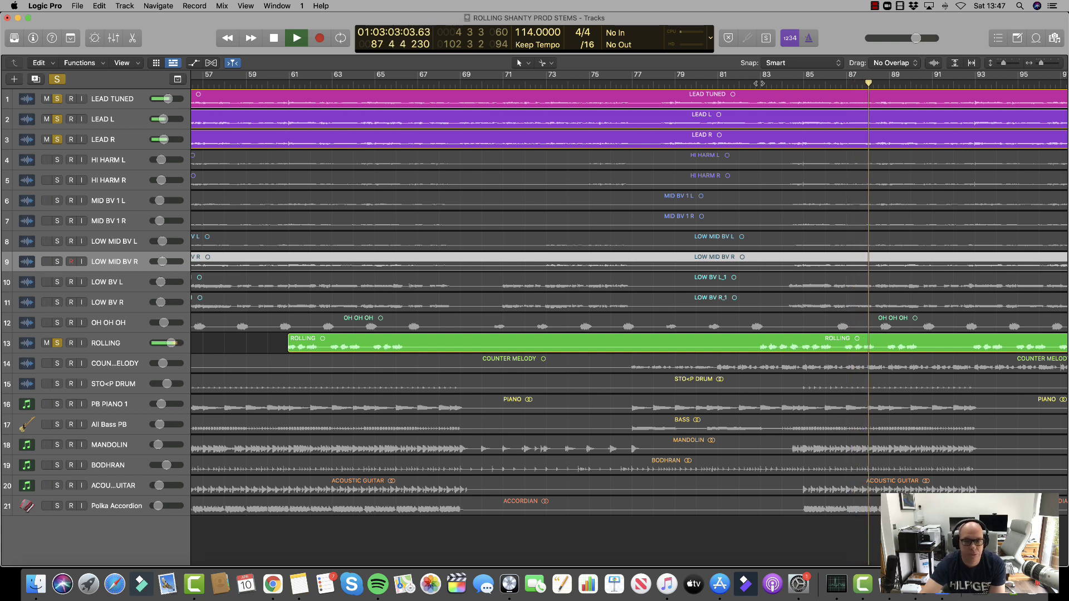
pyautogui.press('space')
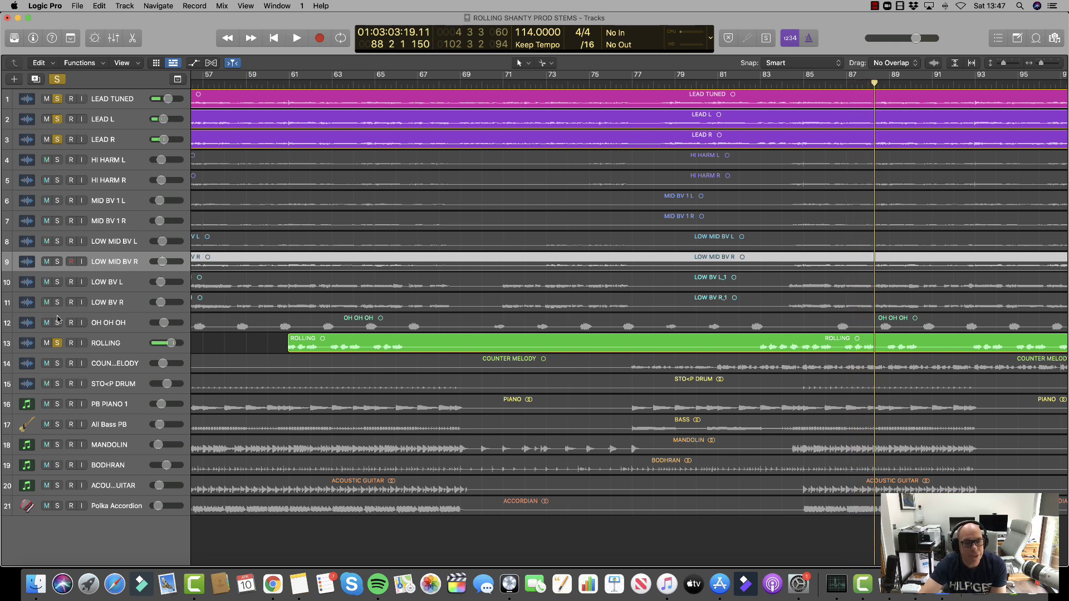
# Add OH OH OH and the left and right LOW BV, LOW MID BV, MID BV 1 and HI HARM tracks to the soloed vocals
pyautogui.click(57, 321)
pyautogui.click(57, 303)
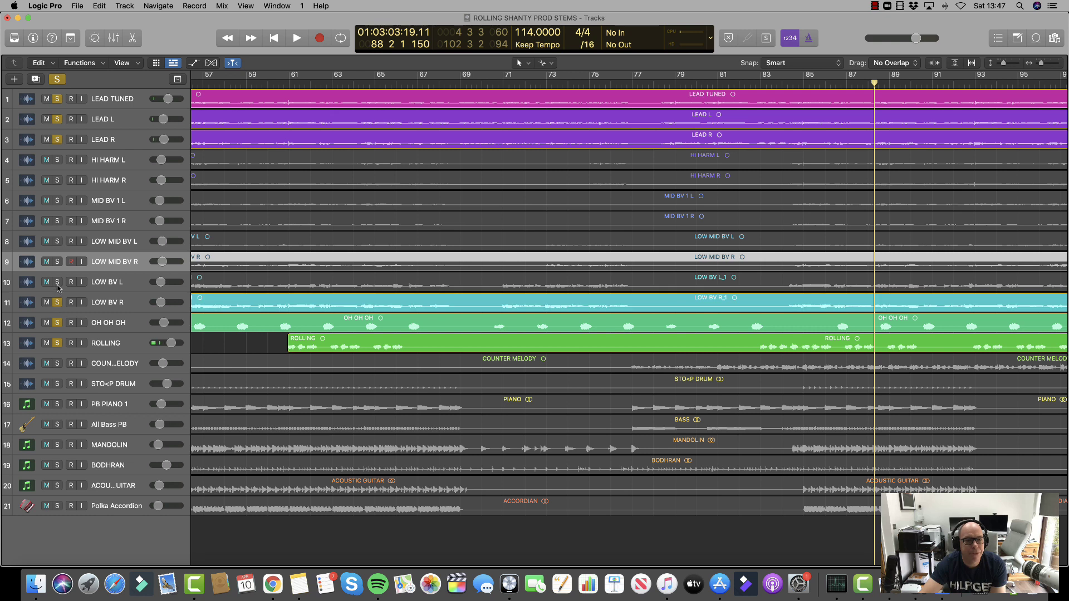
pyautogui.click(56, 282)
pyautogui.click(57, 261)
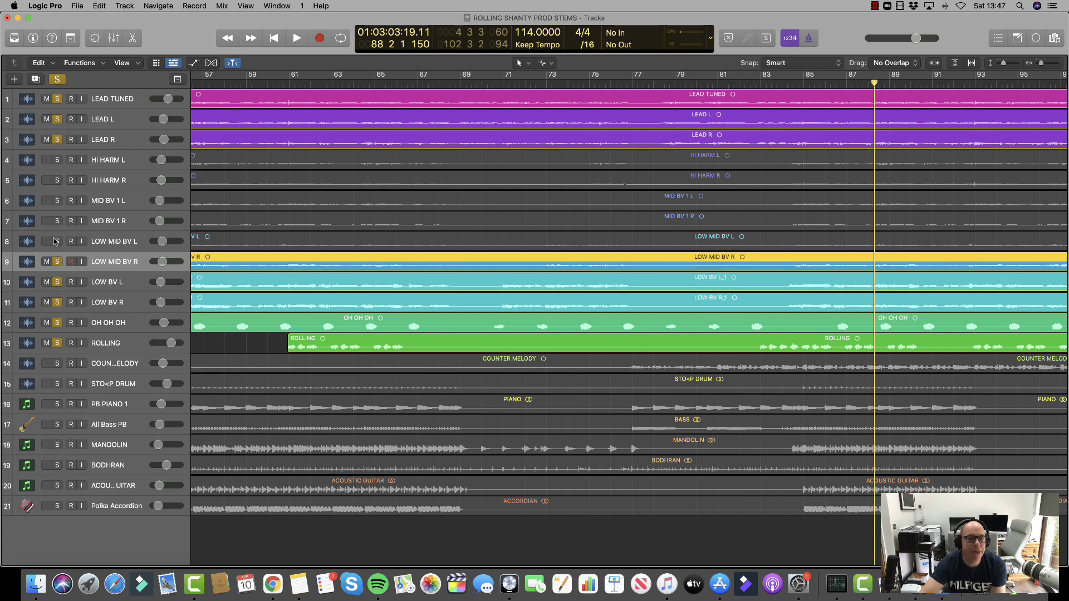
pyautogui.click(56, 242)
pyautogui.click(57, 222)
pyautogui.click(58, 200)
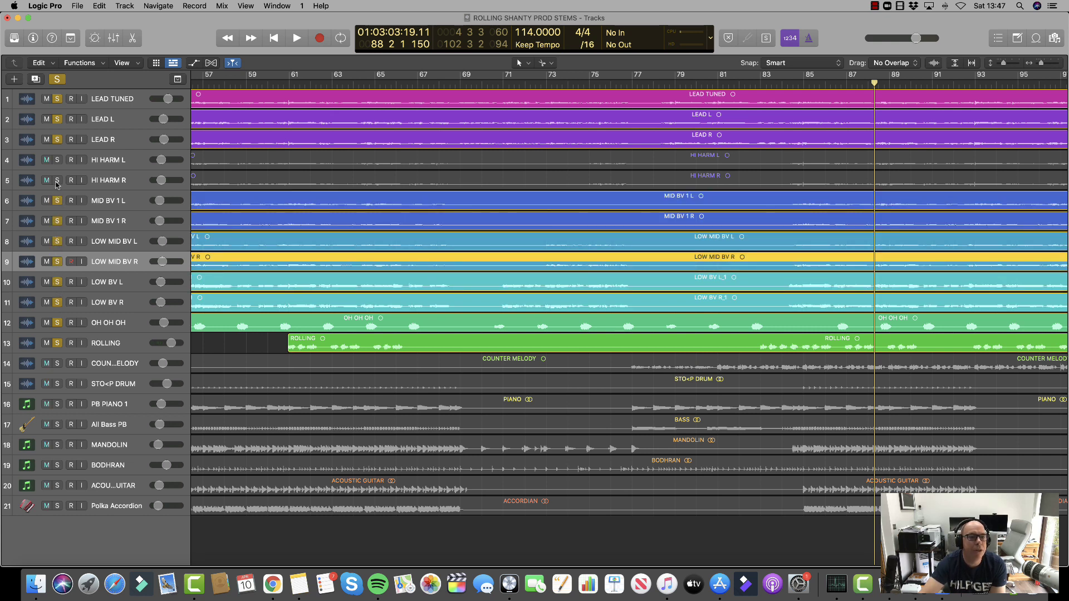
pyautogui.click(57, 180)
pyautogui.click(57, 160)
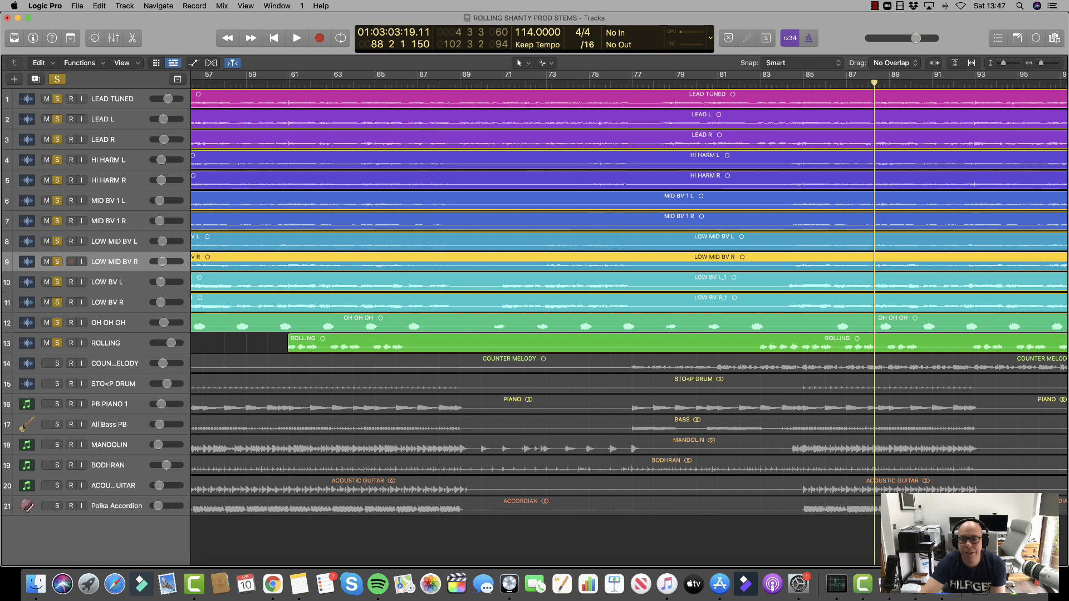
# Play all the soloed vocals from around bar 88 to bar 94 and return to the section where the ROLLING region starts
pyautogui.press('space')
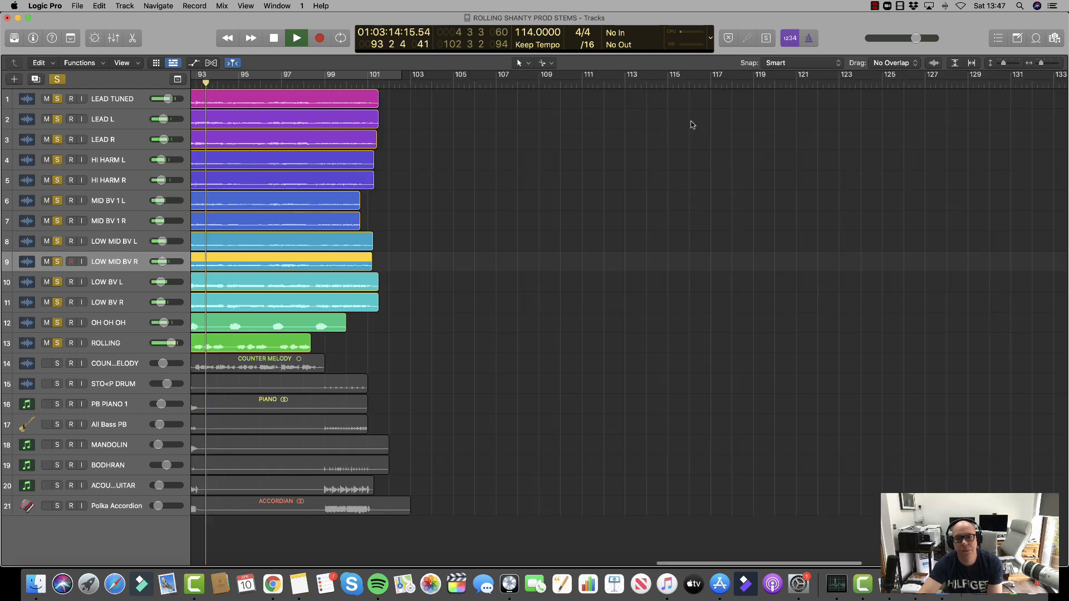
pyautogui.press('space')
pyautogui.hscroll(-15, 692, 124)
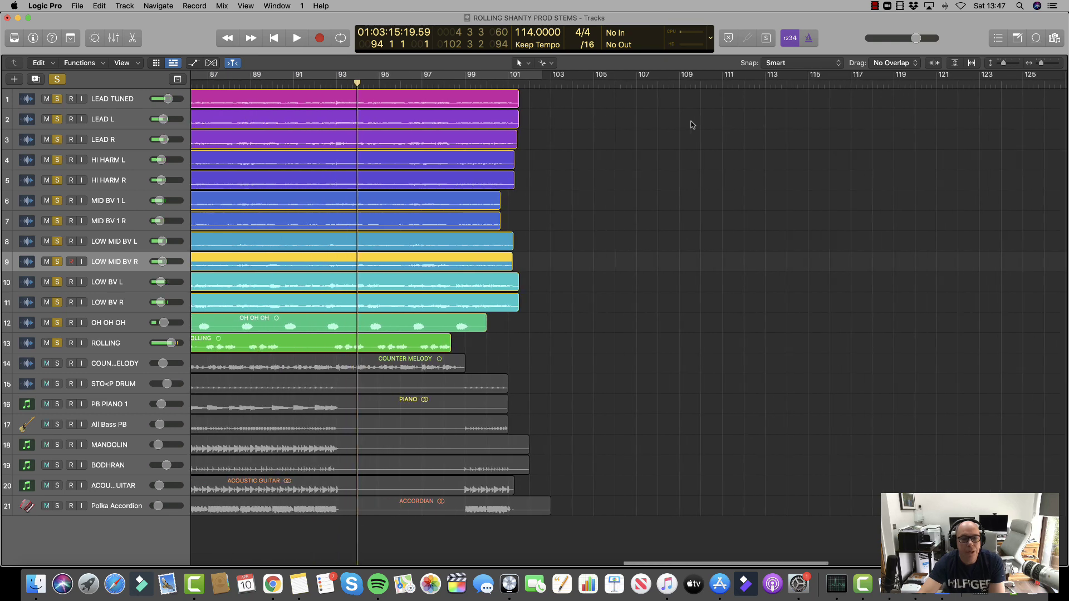
pyautogui.hscroll(-8, 692, 125)
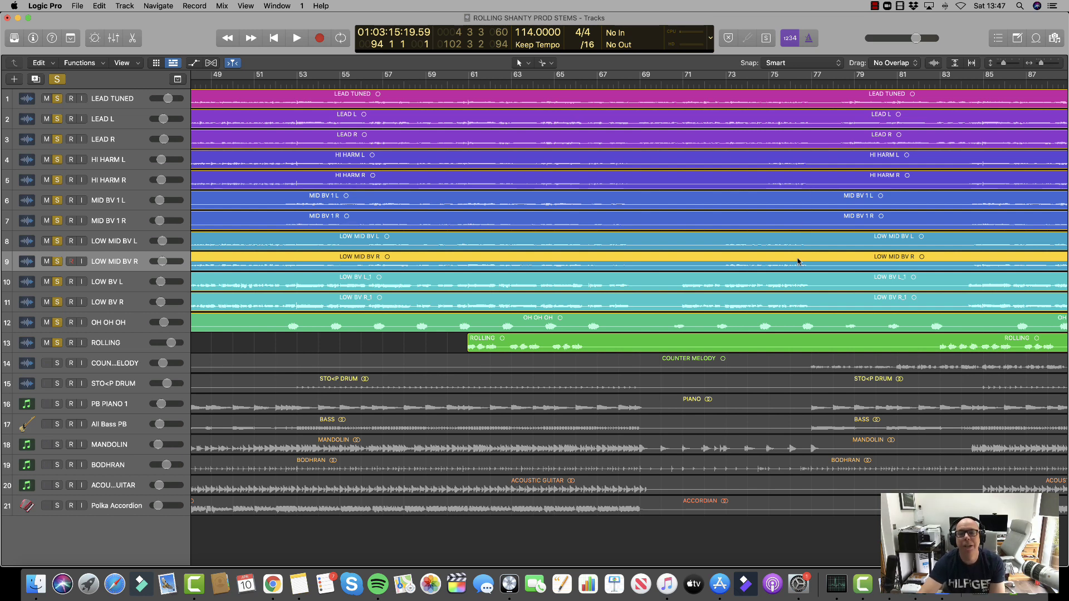
pyautogui.hscroll(-2, 695, 376)
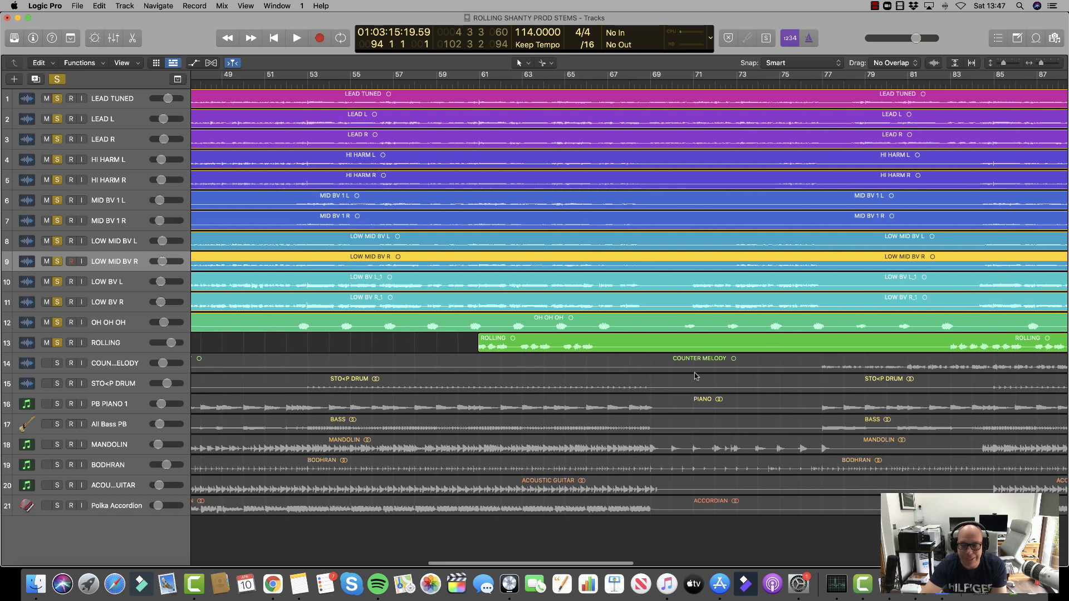
pyautogui.scroll(-1, 694, 376)
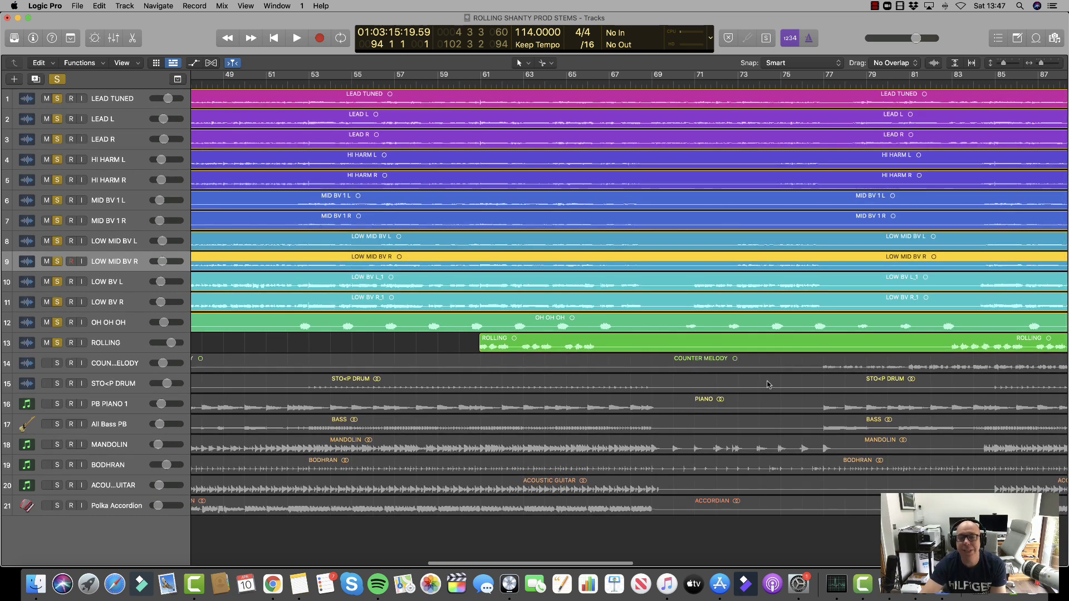
pyautogui.hscroll(-1, 505, 273)
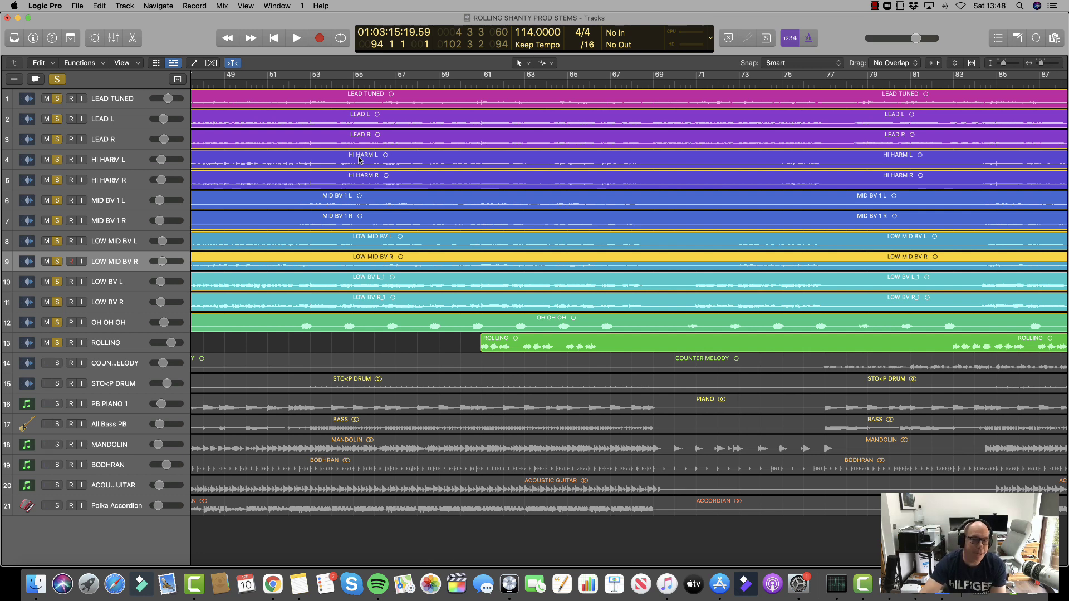
pyautogui.hscroll(-2, 435, 177)
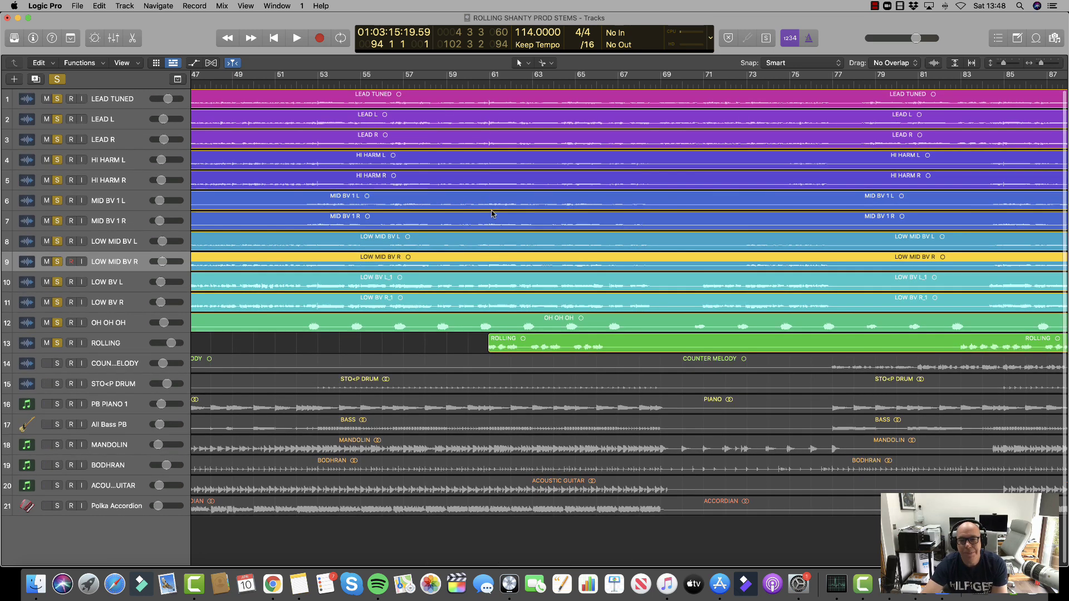
pyautogui.hscroll(-2, 418, 204)
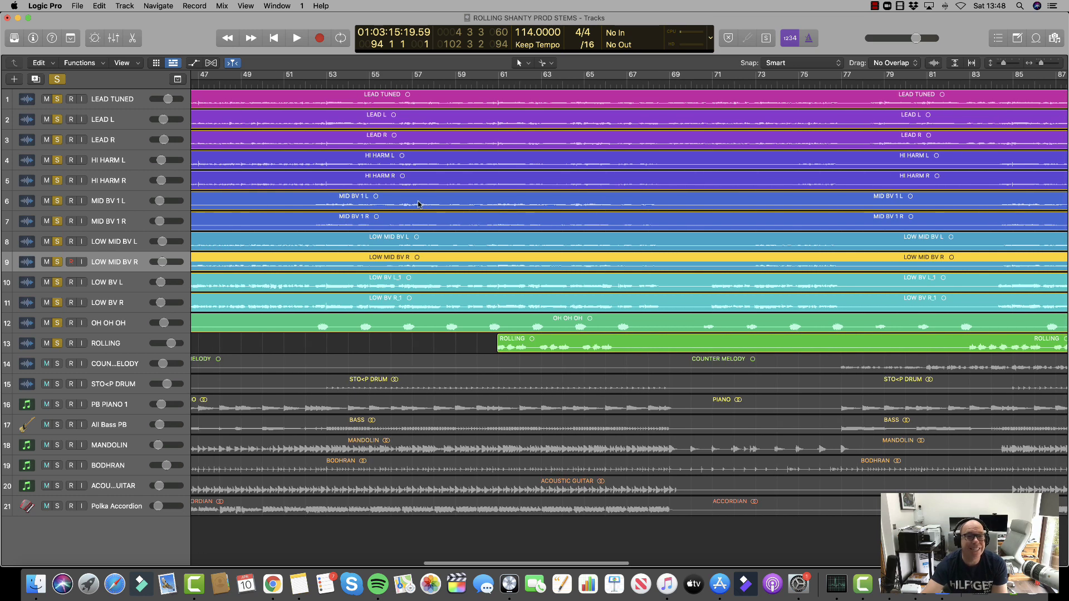
# Switch to the rolling going wish project and look through its harmony takes
pyautogui.click(277, 6)
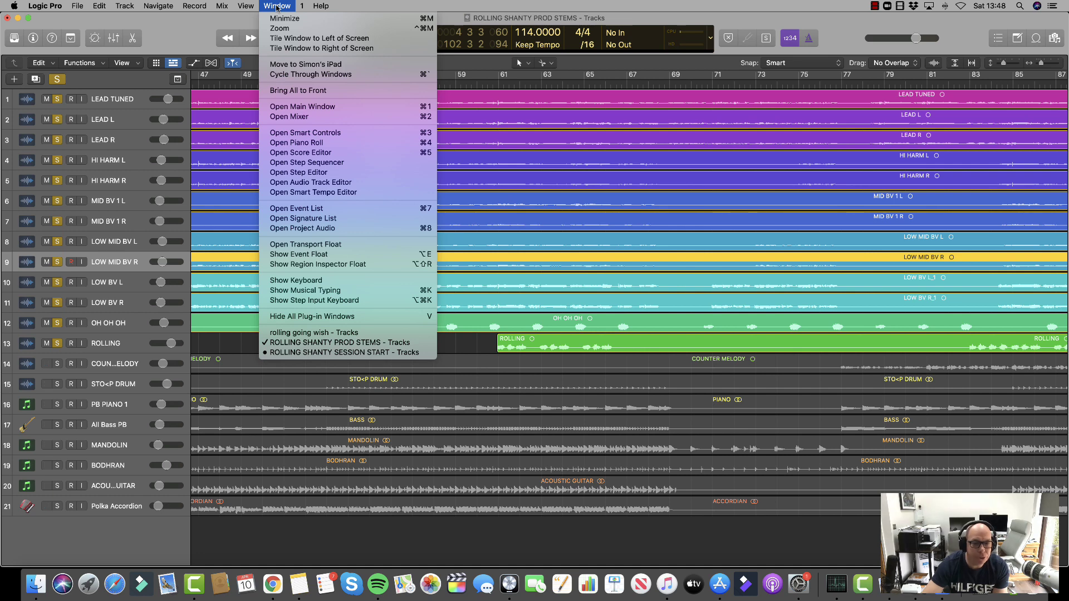
pyautogui.click(312, 333)
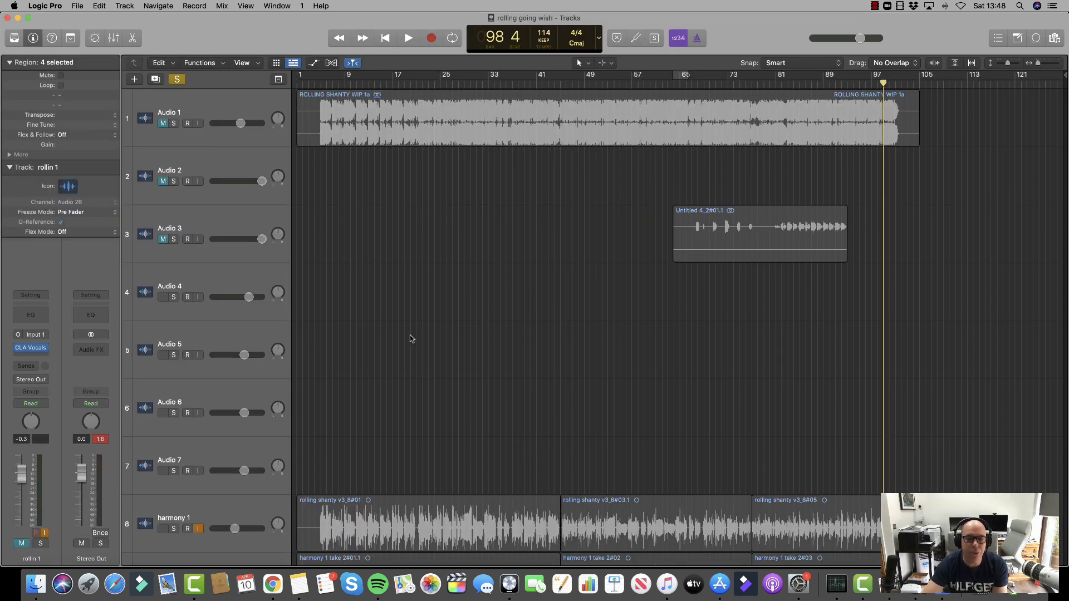
pyautogui.scroll(-10, 410, 339)
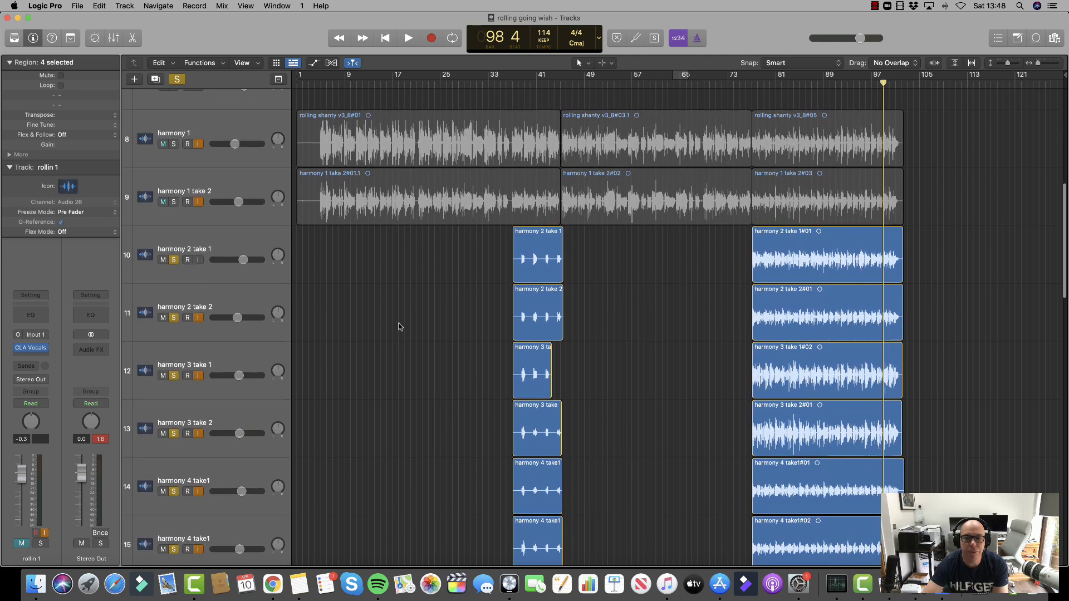
pyautogui.scroll(-1, 398, 327)
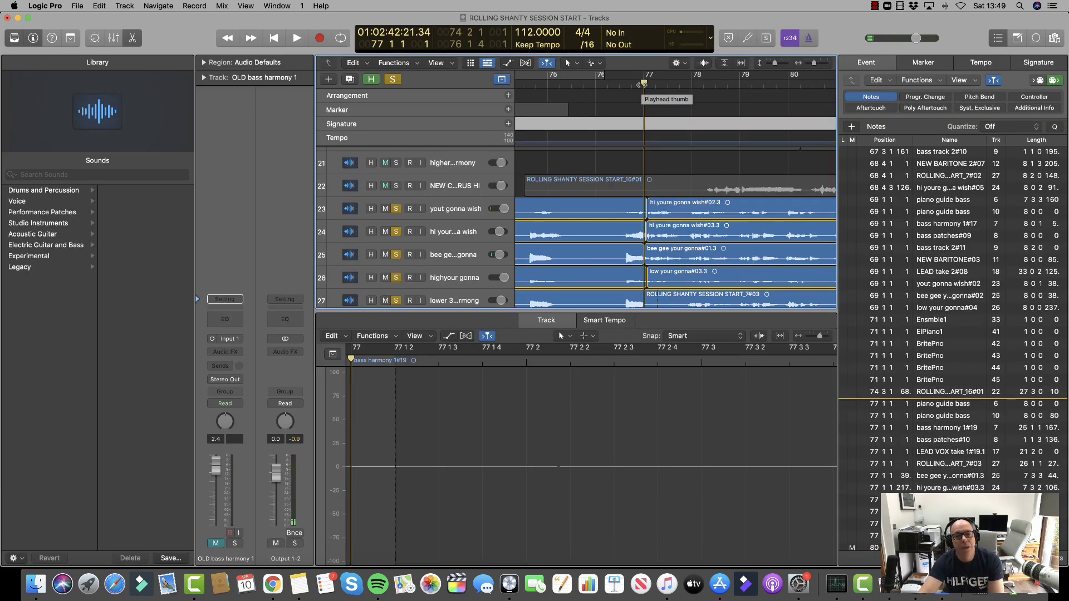
# Play the soloed "gonna wish" vocal tracks in the ROLLING SHANTY SESSION START project from bar 77 to around bar 84
pyautogui.scroll(-3, 705, 138)
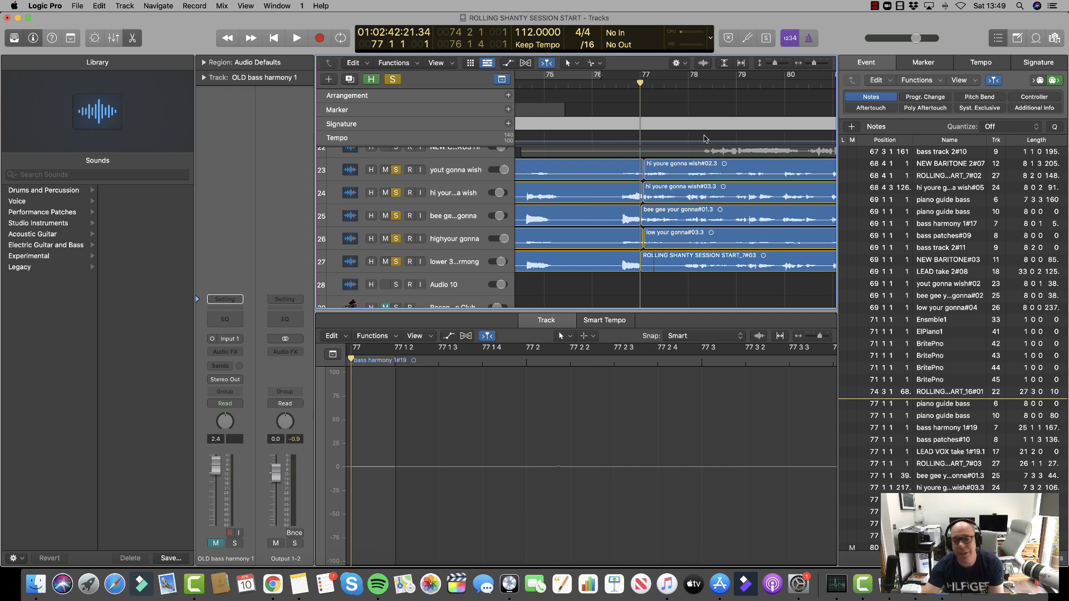
pyautogui.hscroll(-1, 705, 138)
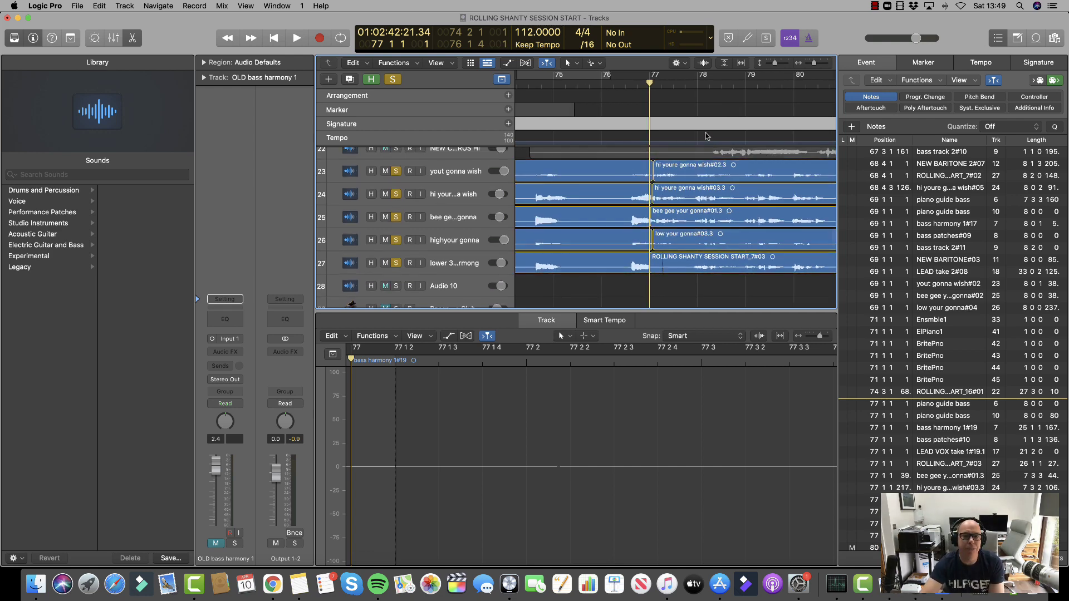
pyautogui.scroll(1, 704, 136)
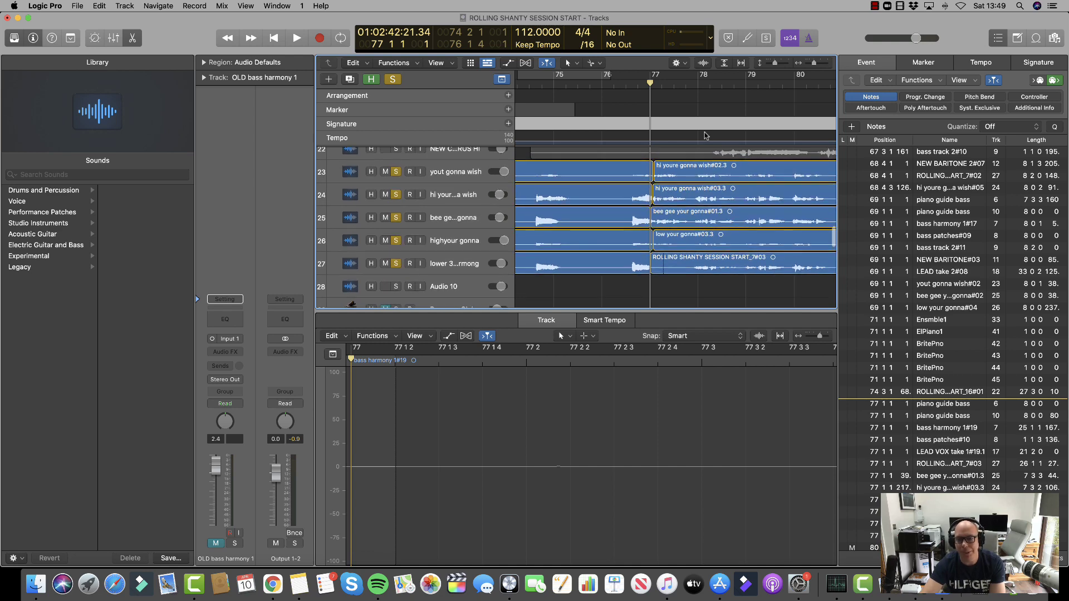
pyautogui.hscroll(-1, 705, 136)
pyautogui.press('space')
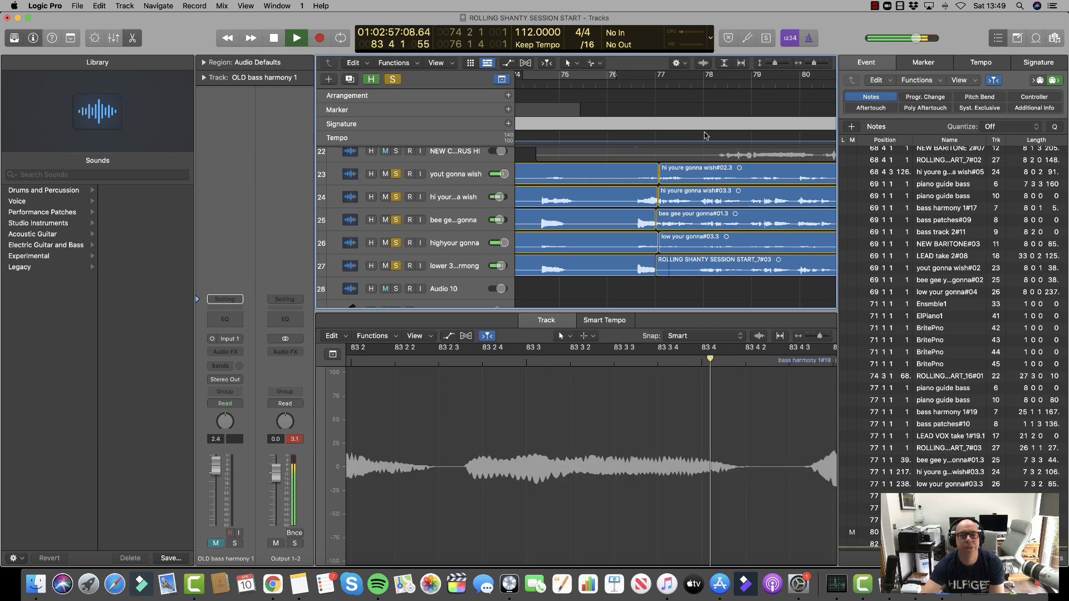
pyautogui.press('space')
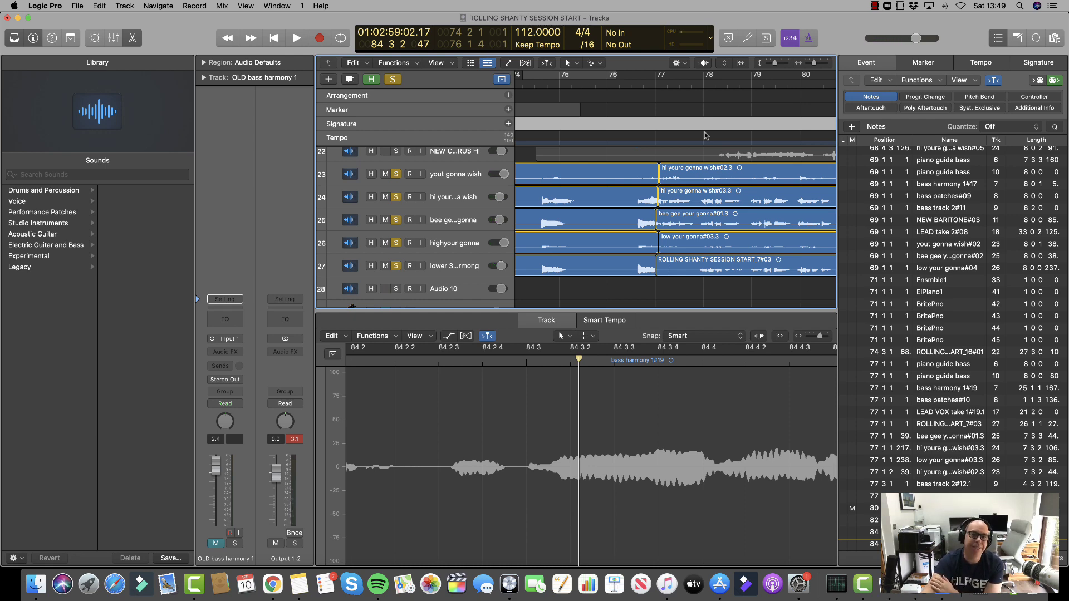
pyautogui.scroll(-1, 705, 135)
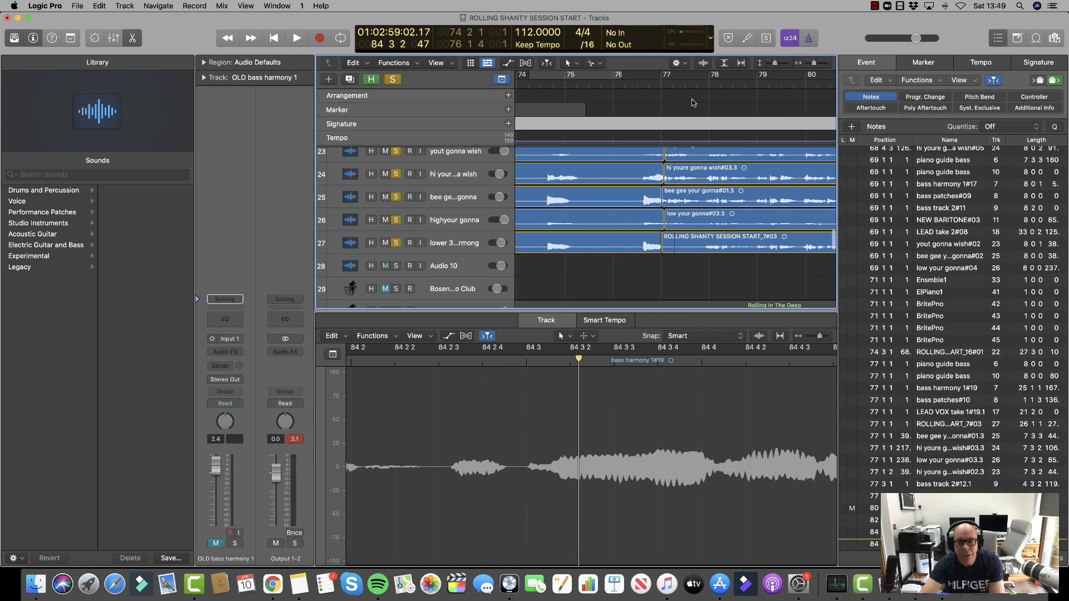
# Return to the ROLLING SHANTY PROD STEMS project and add the COUNTER MELODY track to the soloed vocals
pyautogui.click(276, 7)
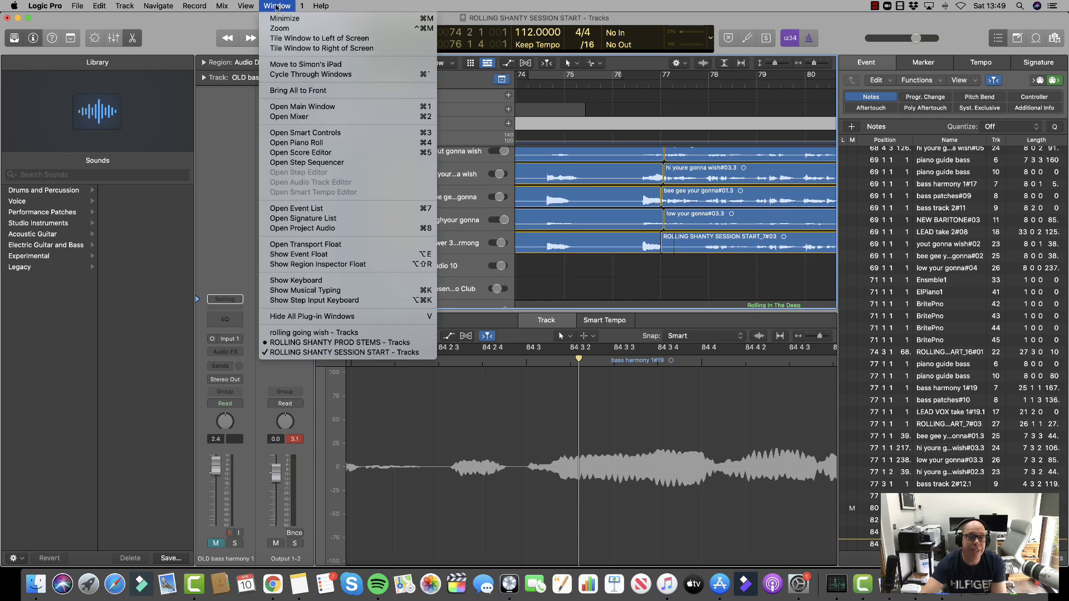
pyautogui.click(357, 345)
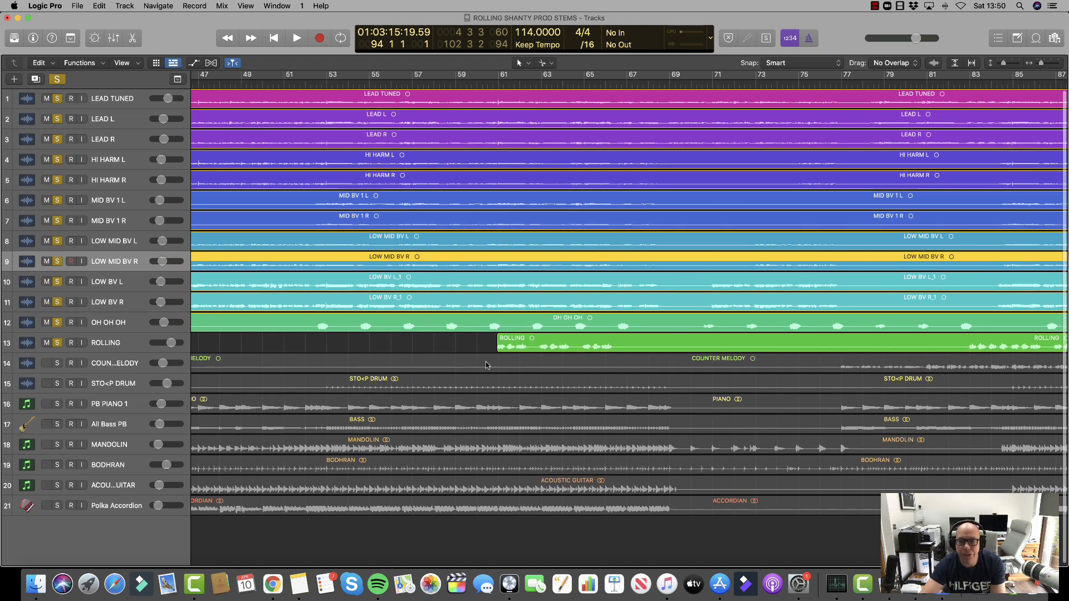
pyautogui.click(57, 363)
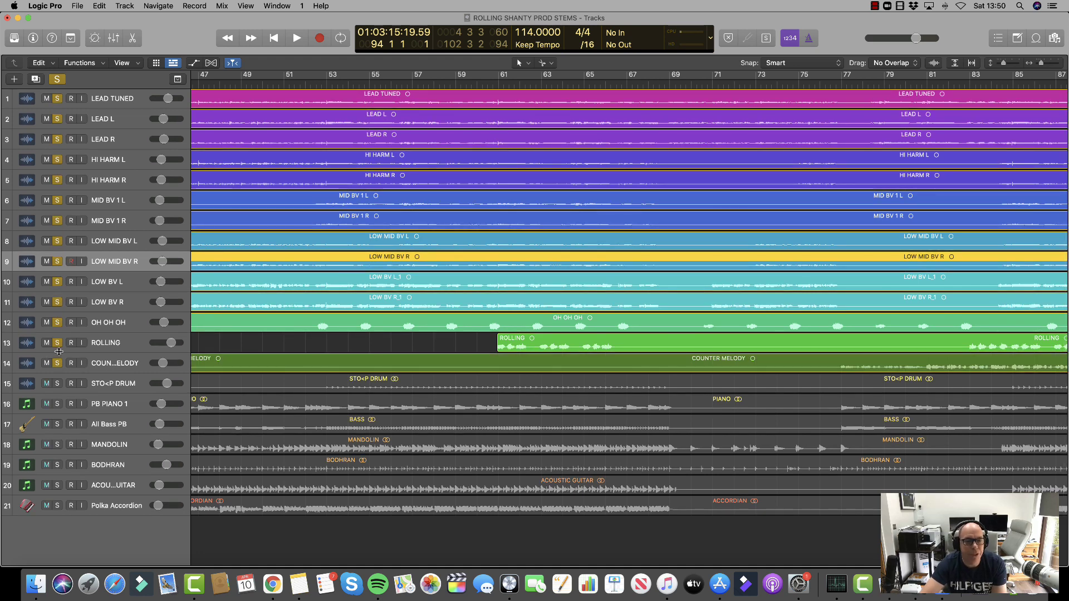
# Remove the ROLLING, OH OH OH, LOW BV and LOW MID BV tracks from the soloed vocals
pyautogui.click(58, 343)
pyautogui.click(59, 325)
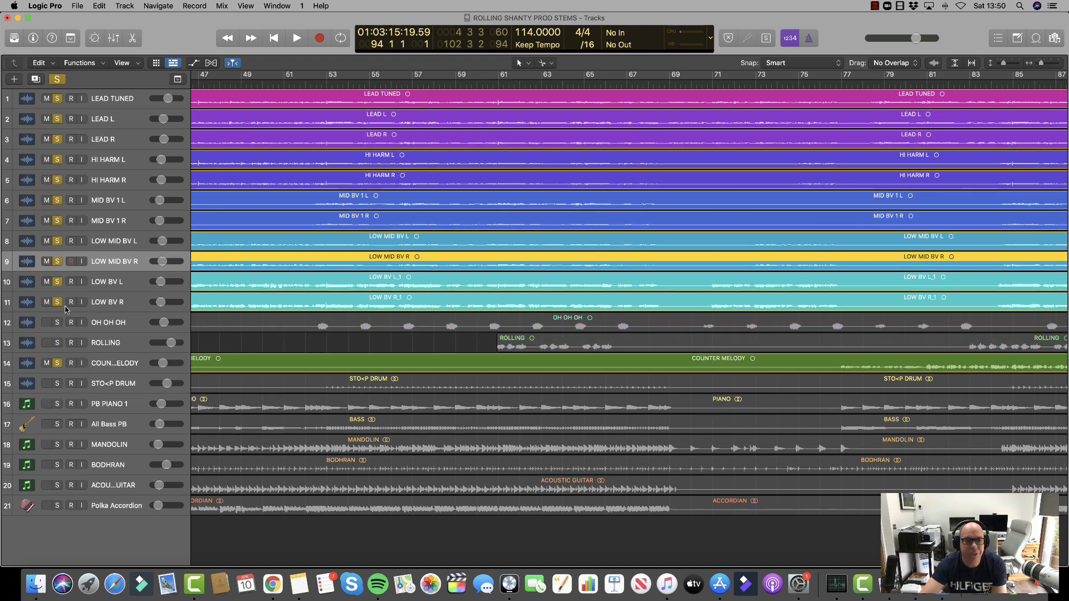
pyautogui.click(58, 302)
pyautogui.click(57, 282)
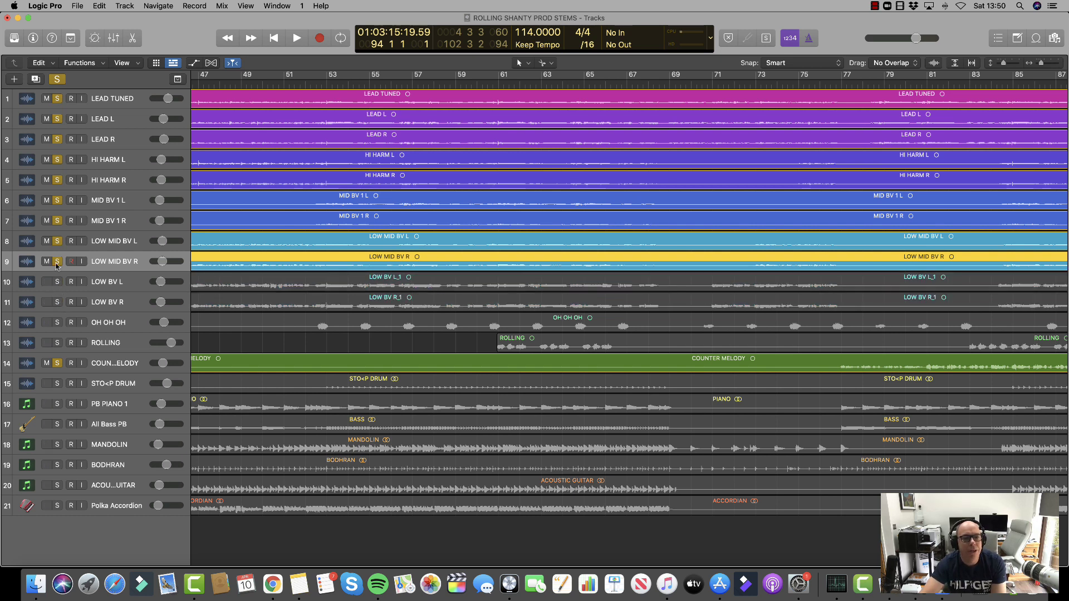
pyautogui.click(57, 262)
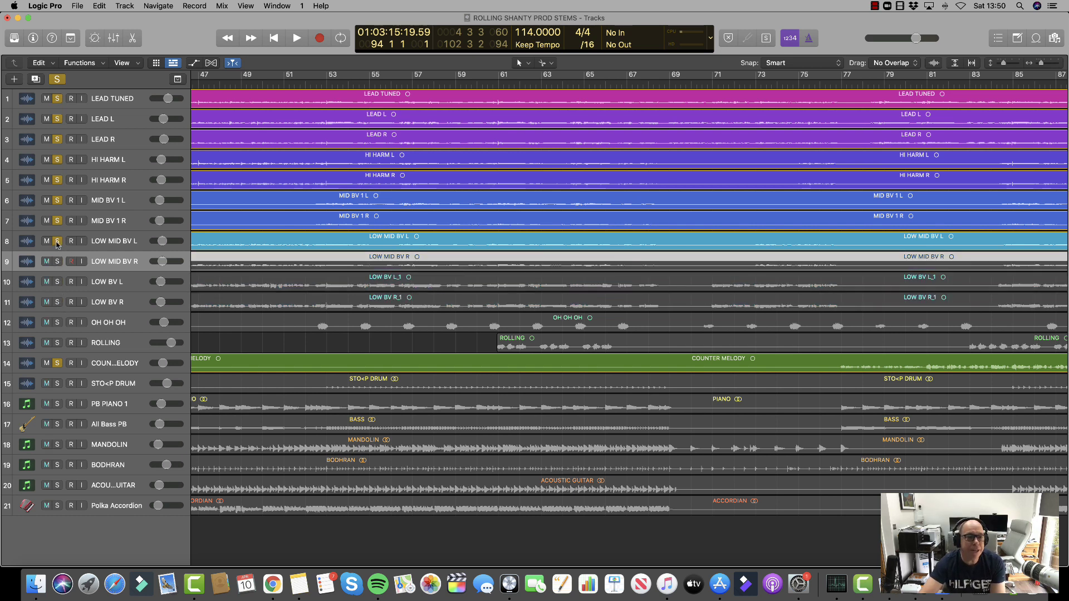
pyautogui.click(57, 241)
# Unsolo the MID BV 1 and HI HARM tracks, leaving only LEAD TUNED, LEAD L, LEAD R and COUNTER MELODY soloed
pyautogui.click(58, 221)
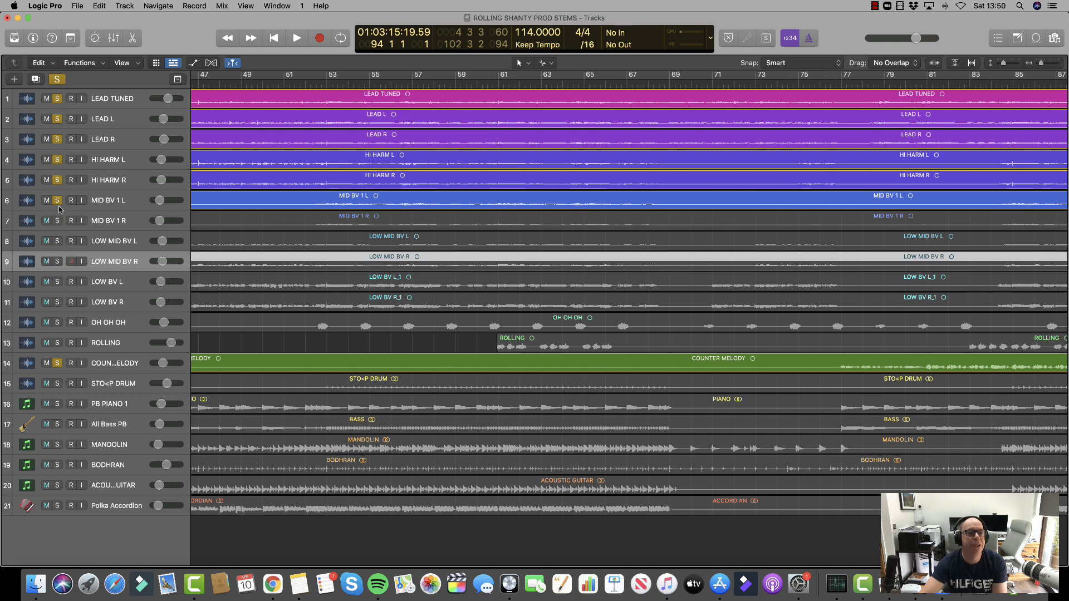
pyautogui.click(57, 200)
pyautogui.click(58, 181)
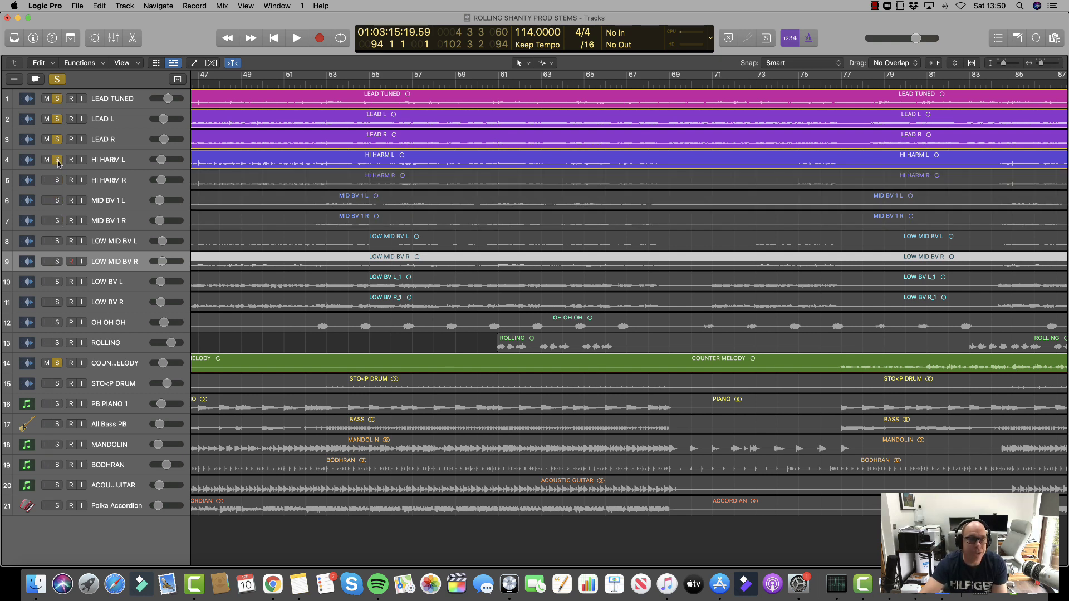
pyautogui.click(57, 159)
pyautogui.click(58, 139)
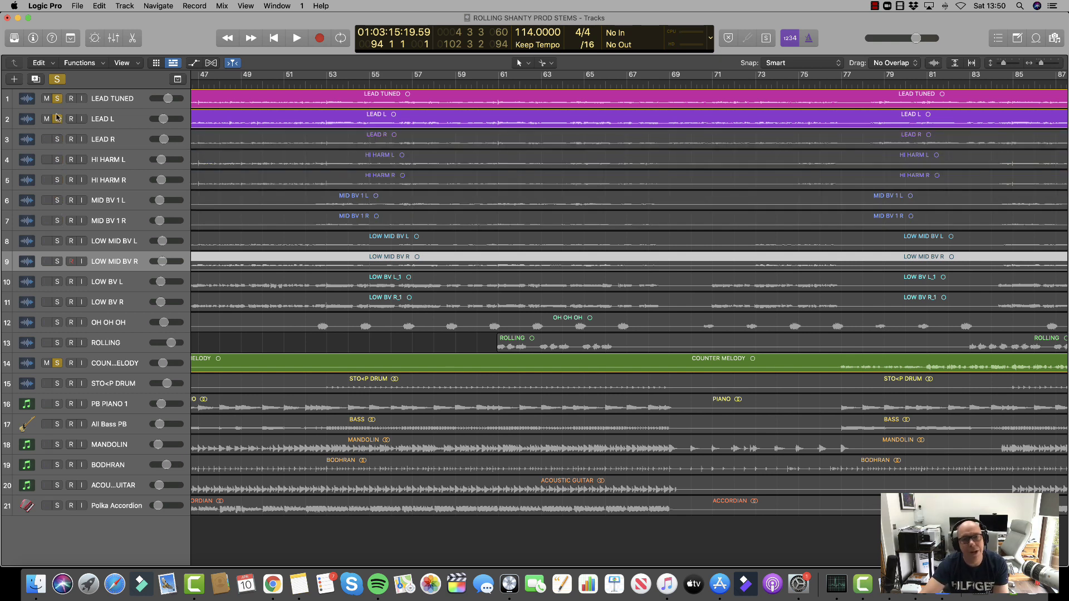
pyautogui.click(57, 119)
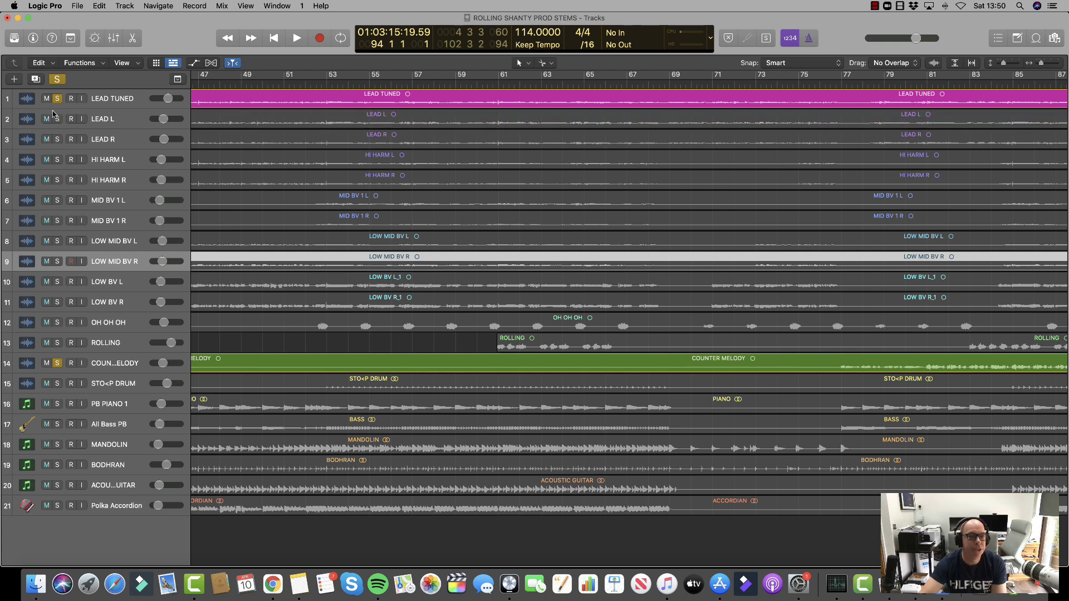
pyautogui.click(57, 119)
pyautogui.click(57, 139)
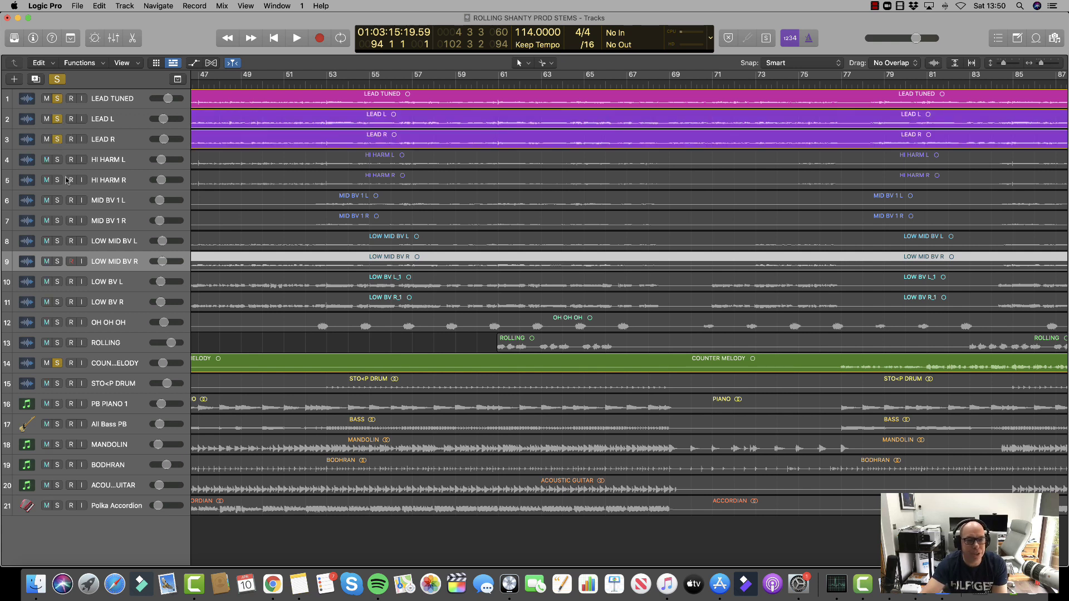
# Play the soloed lead and COUNTER MELODY tracks from bar 77 to around bar 86, raising the COUNTER MELODY volume during playback
pyautogui.click(830, 84)
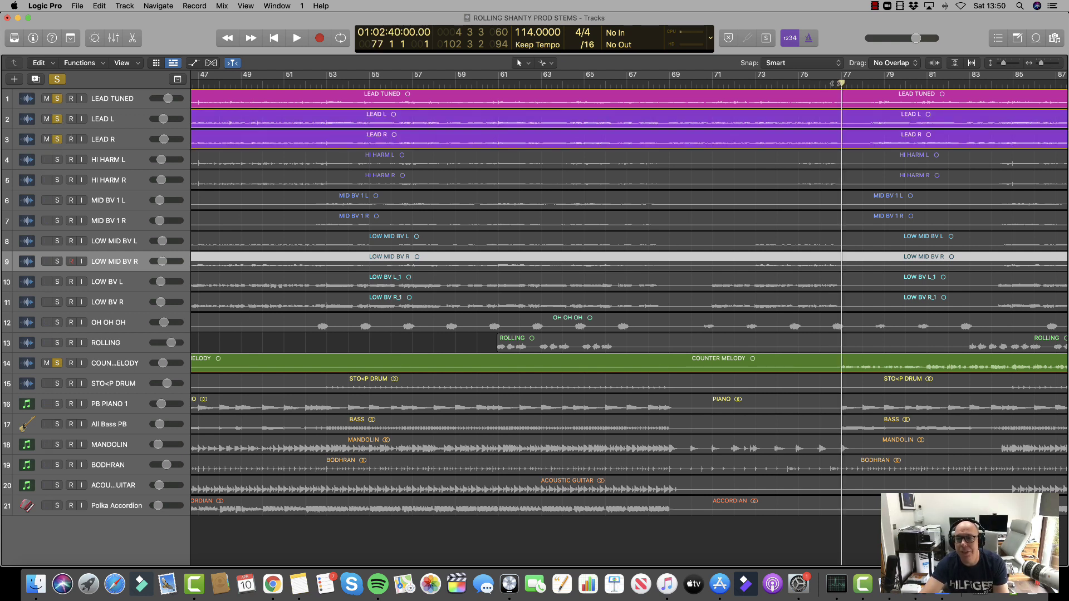
pyautogui.press('space')
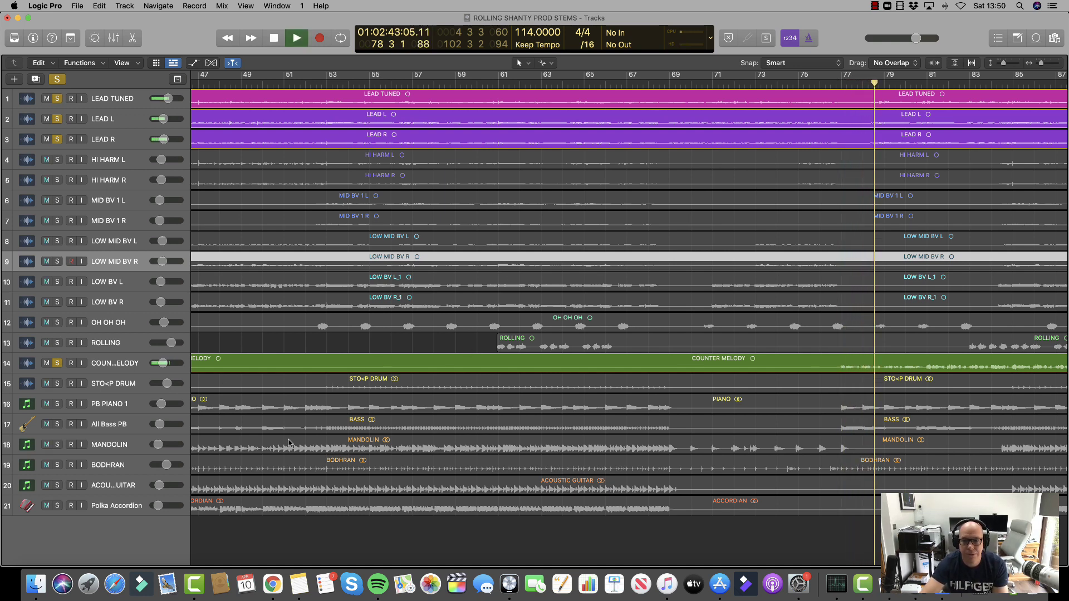
pyautogui.moveTo(161, 363); pyautogui.dragTo(172, 365)
pyautogui.press('Down')
pyautogui.press('Down')
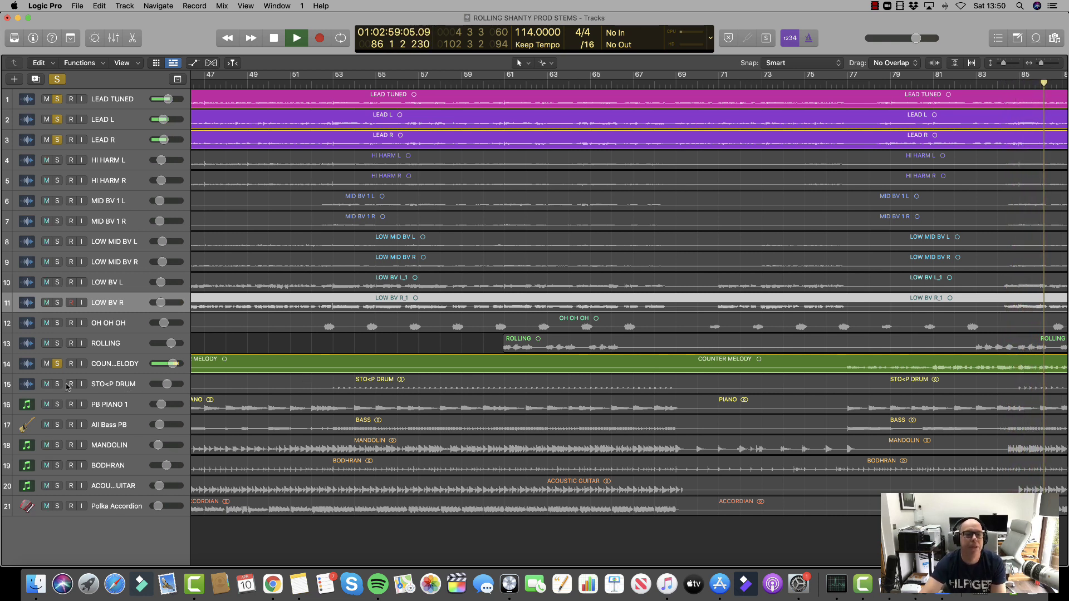
pyautogui.press('space')
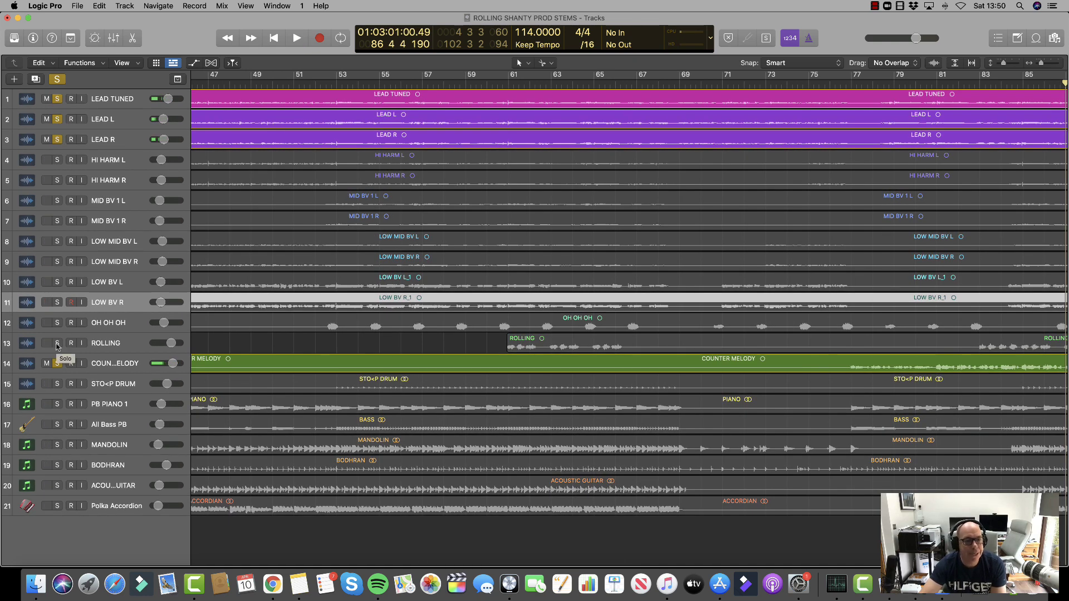
# Add the ROLLING and OH OH OH tracks to the soloed vocals
pyautogui.click(57, 344)
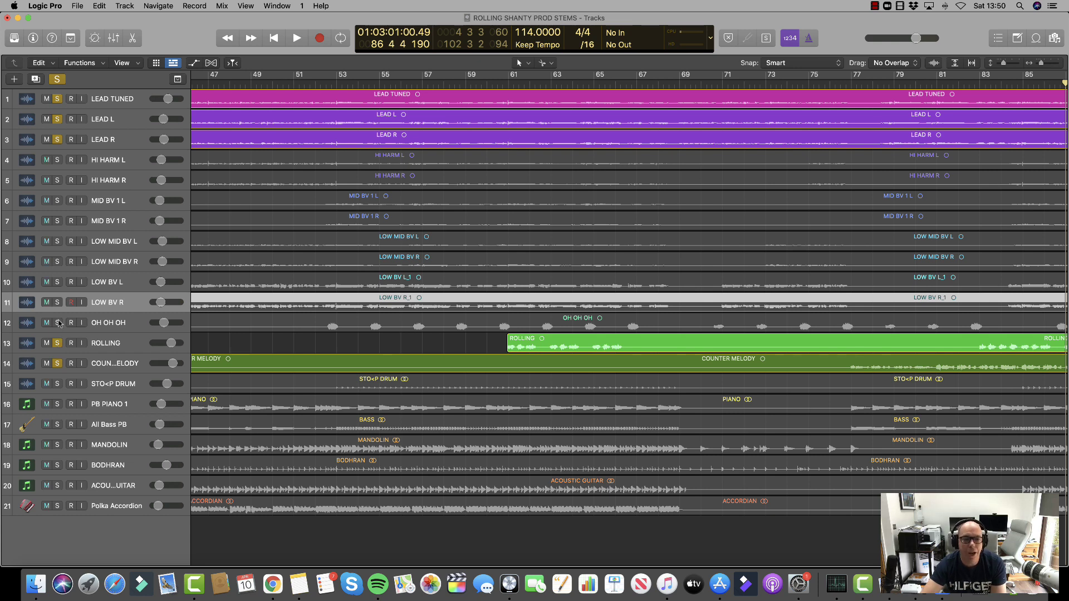
pyautogui.click(56, 323)
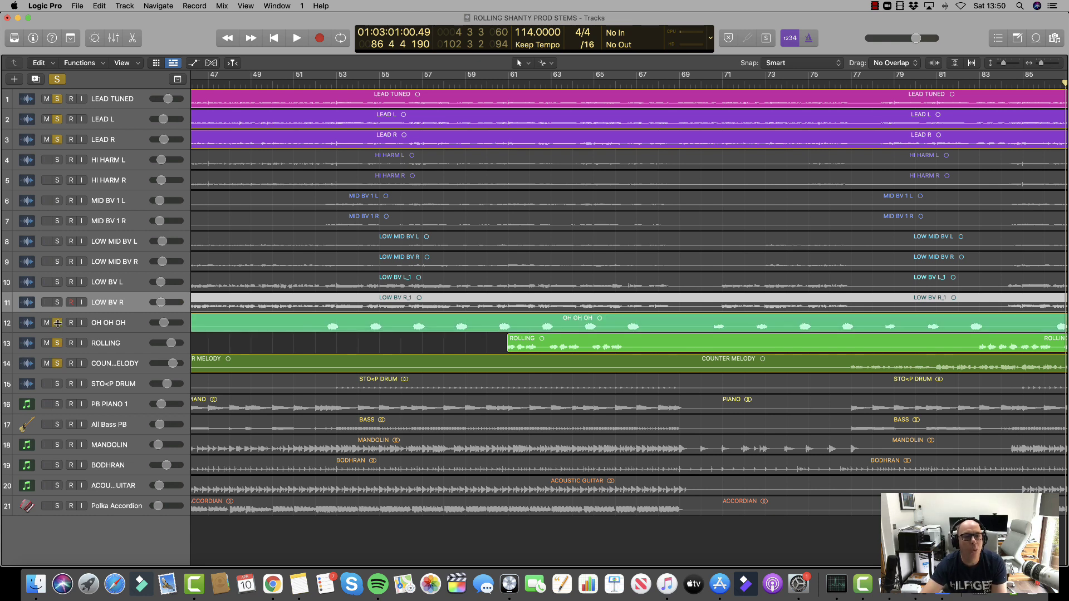
# Switch to the rolling going wish project and play its soloed harmony takes from bar 37 to around bar 41
pyautogui.click(287, 6)
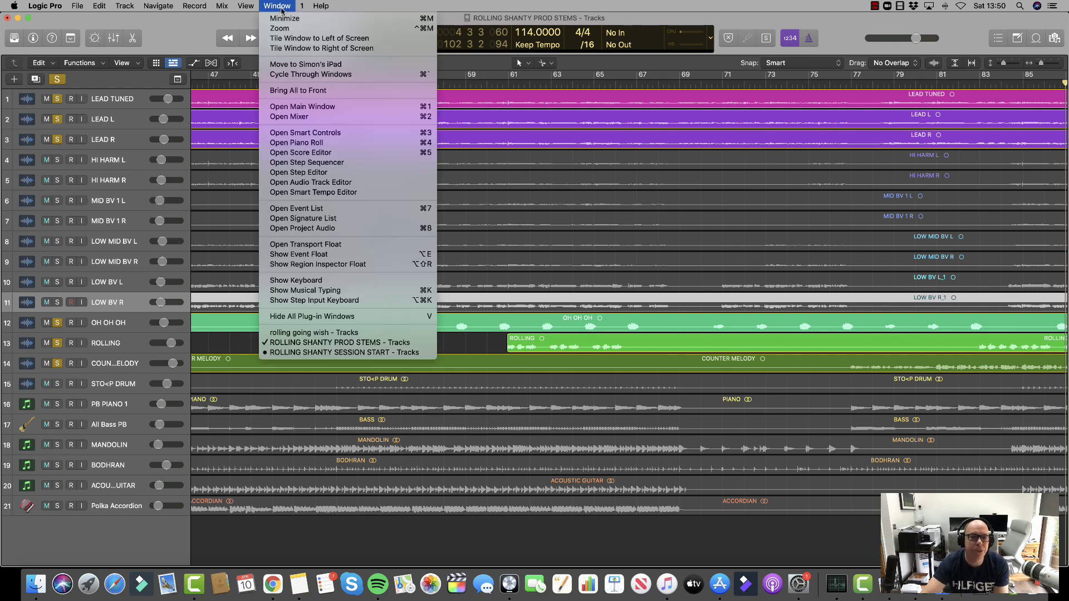
pyautogui.click(338, 333)
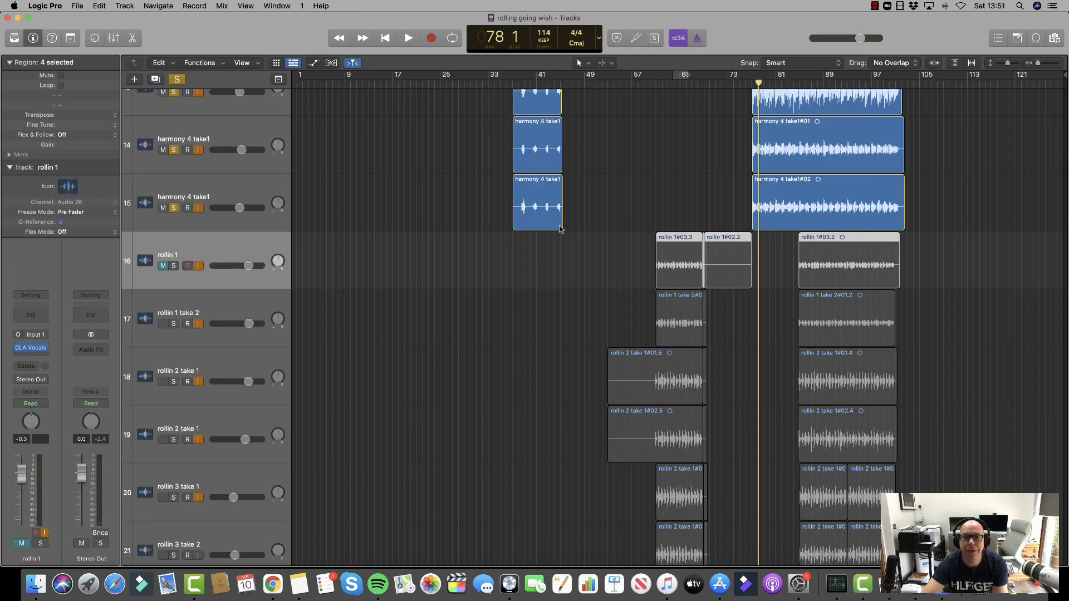
pyautogui.scroll(7, 574, 223)
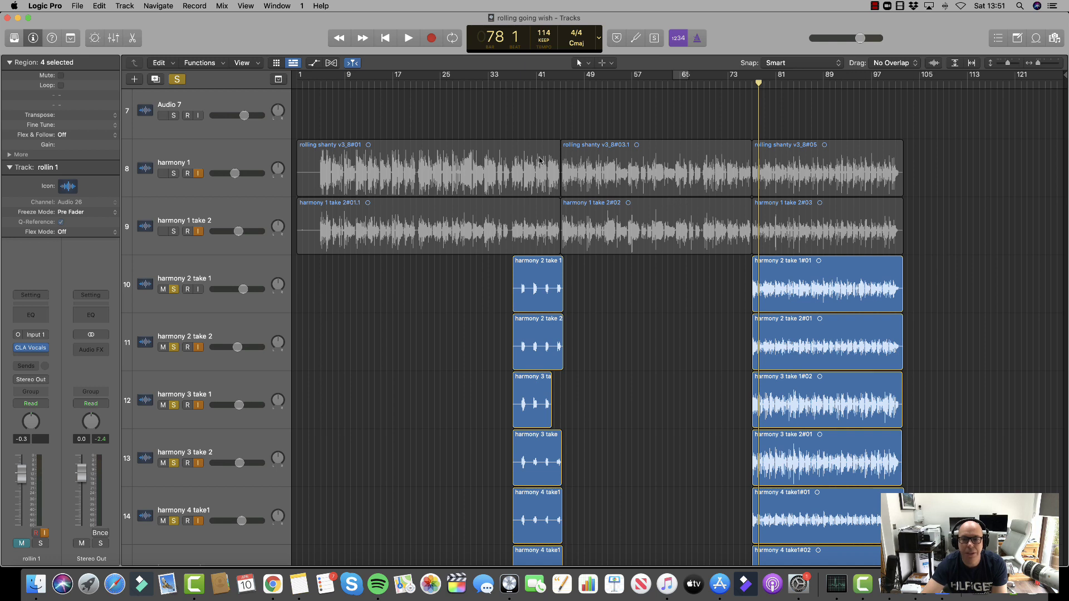
pyautogui.click(511, 83)
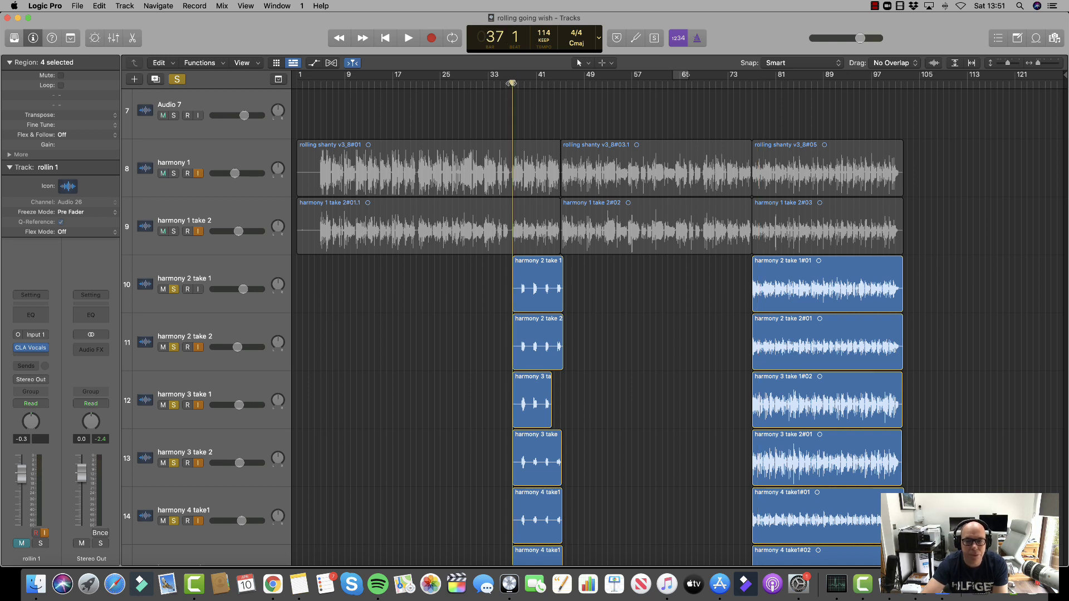
pyautogui.press('space')
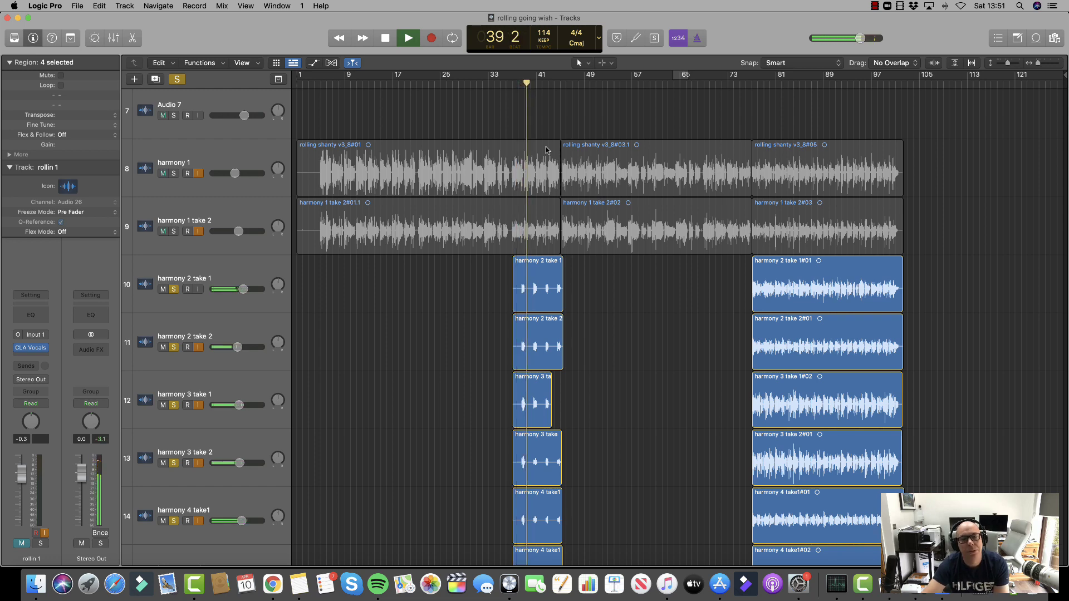
pyautogui.scroll(-1, 546, 150)
pyautogui.scroll(-5, 546, 149)
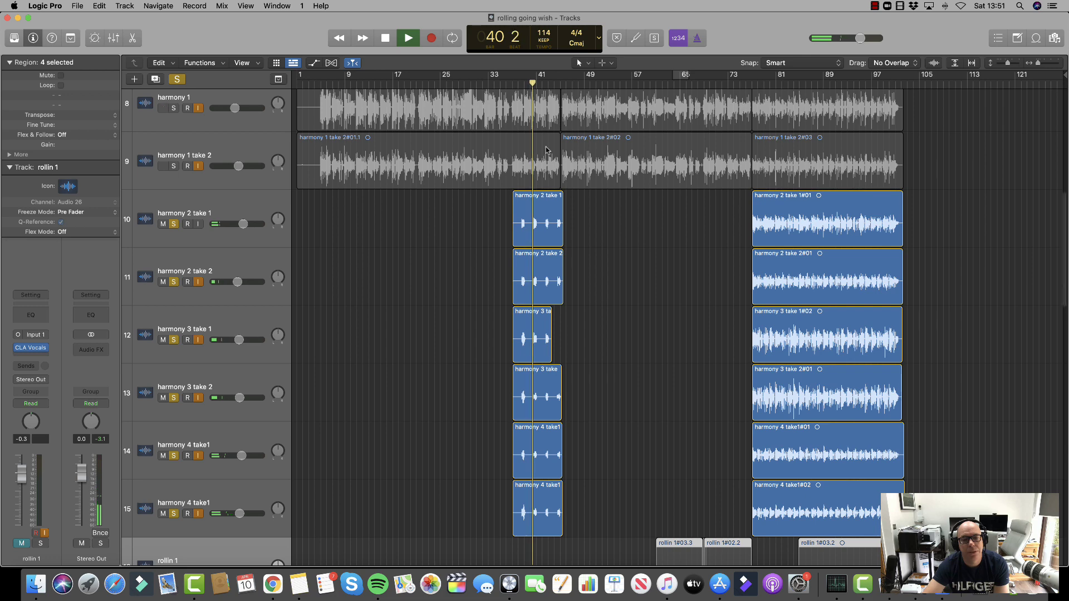
pyautogui.press('space')
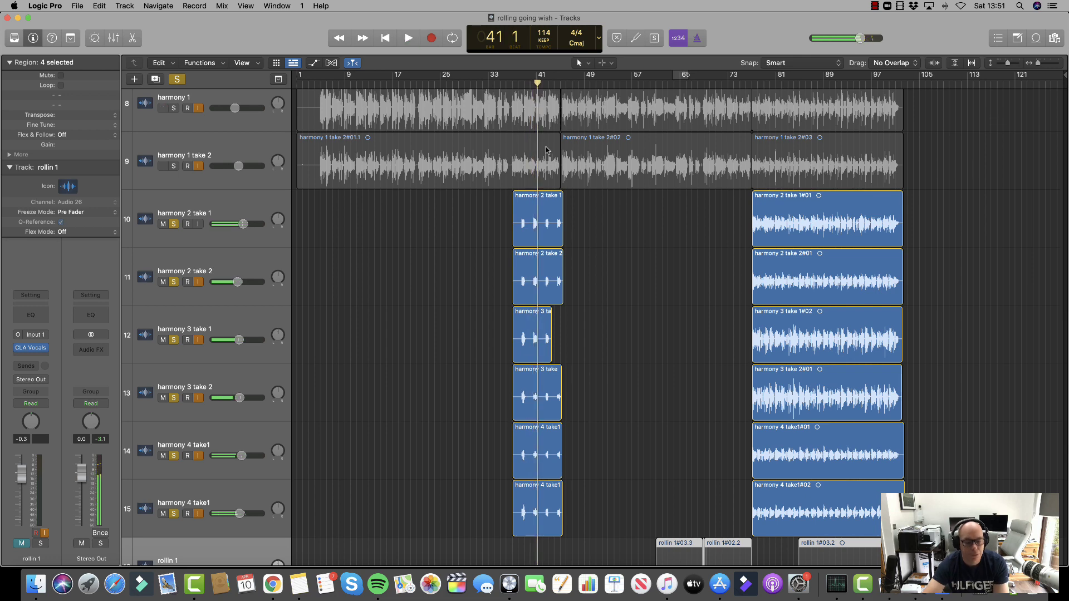
pyautogui.press('super+Tab')
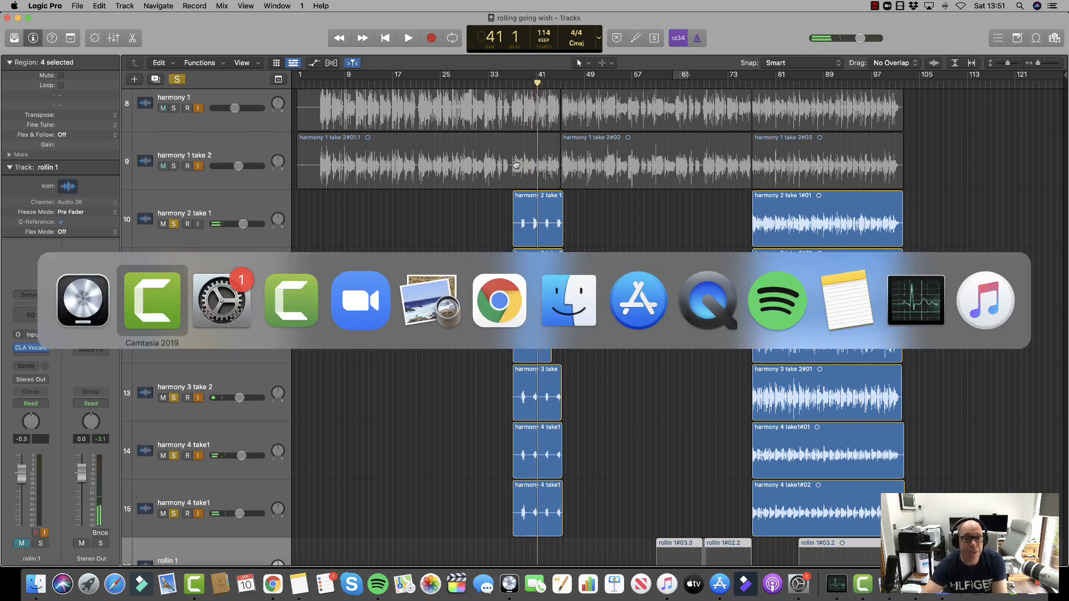
pyautogui.press('super+Tab')
pyautogui.press('super+Tab')
pyautogui.press('super+Tab')
pyautogui.press('super+Tab')
pyautogui.press('super+Tab')
pyautogui.press('super+Tab')
pyautogui.press('super+Tab')
pyautogui.press('super+Tab')
pyautogui.press('super+Tab')
pyautogui.press('super+Tab')
pyautogui.press('super+Tab')
pyautogui.press('super+Tab')
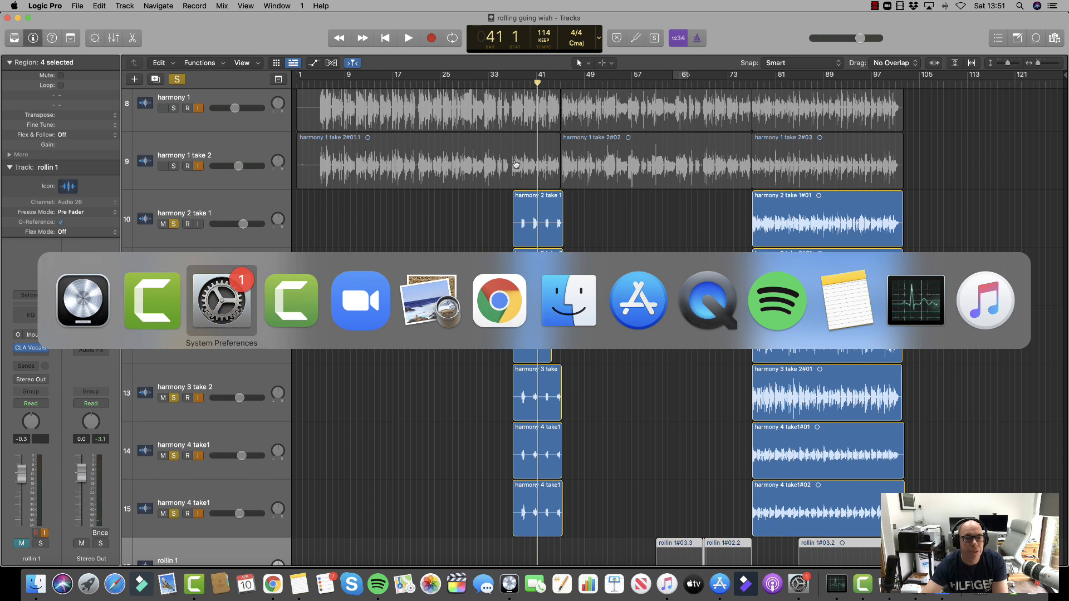
pyautogui.press('super+Tab')
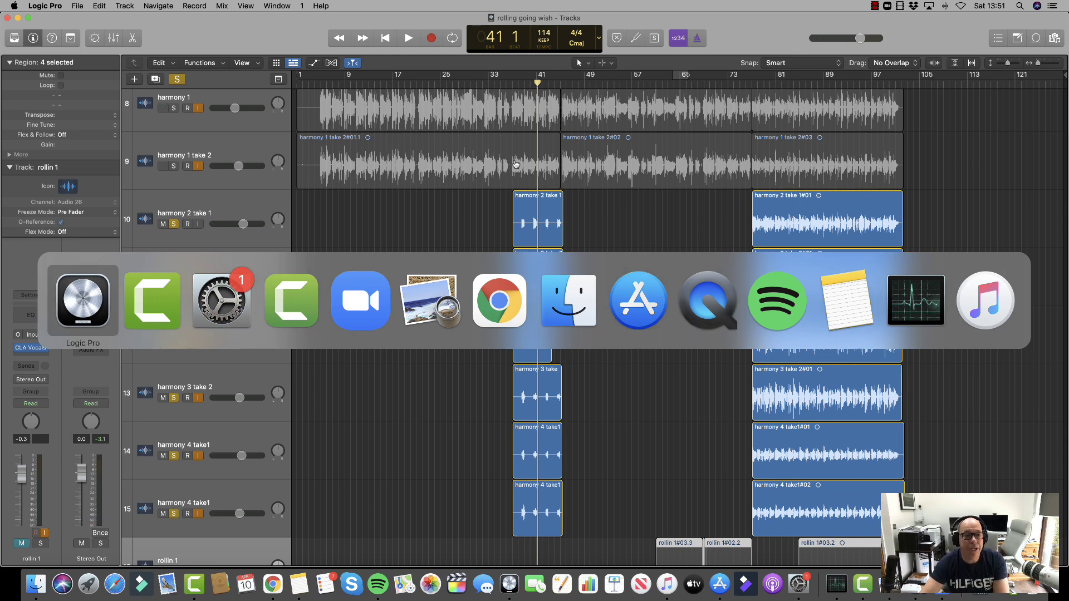
# Return to the ROLLING SHANTY PROD STEMS project and add the LOW BV, LOW MID BV, MID BV 1 and HI HARM tracks to the soloed vocals
pyautogui.click(280, 7)
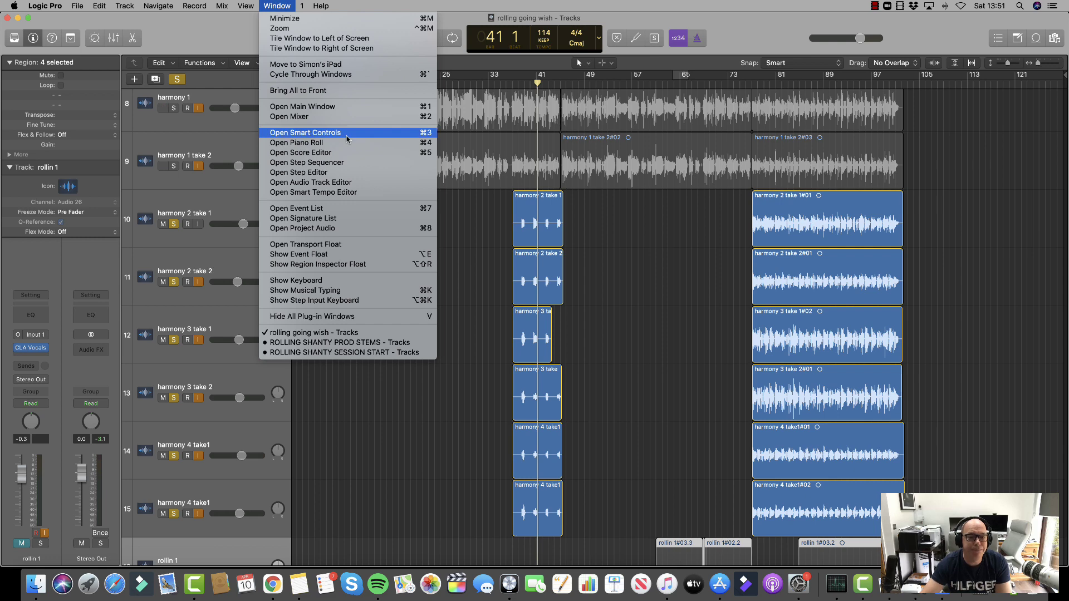
pyautogui.click(390, 343)
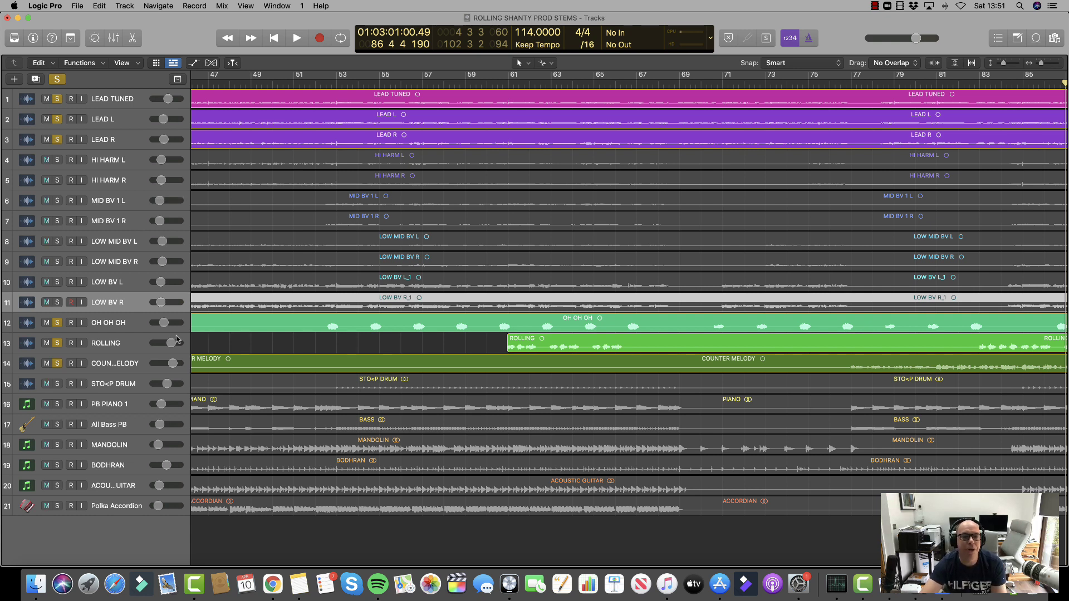
pyautogui.hscroll(-1, 192, 333)
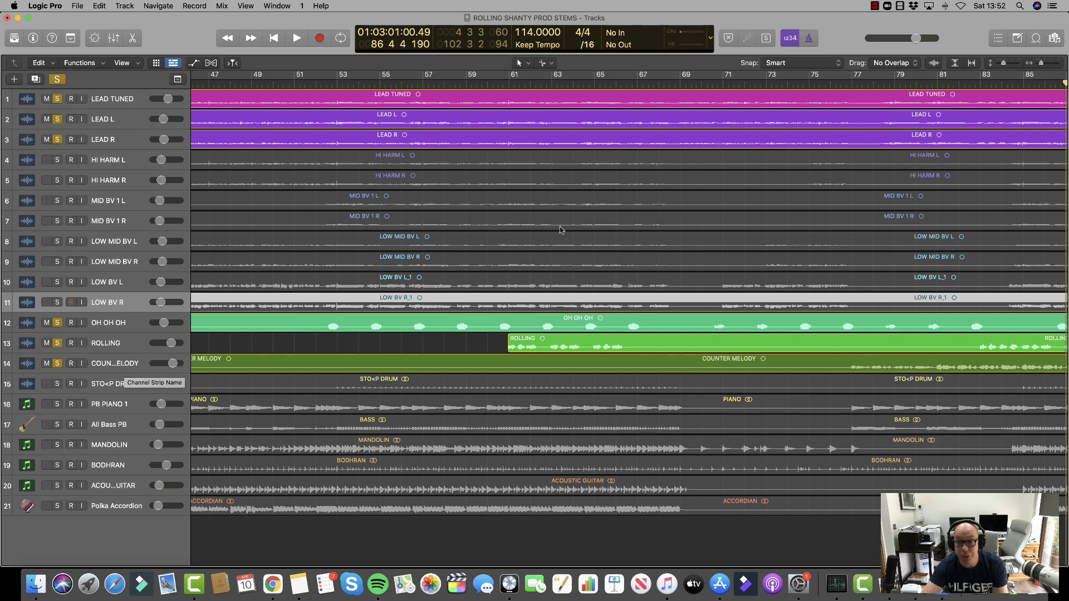
pyautogui.click(58, 305)
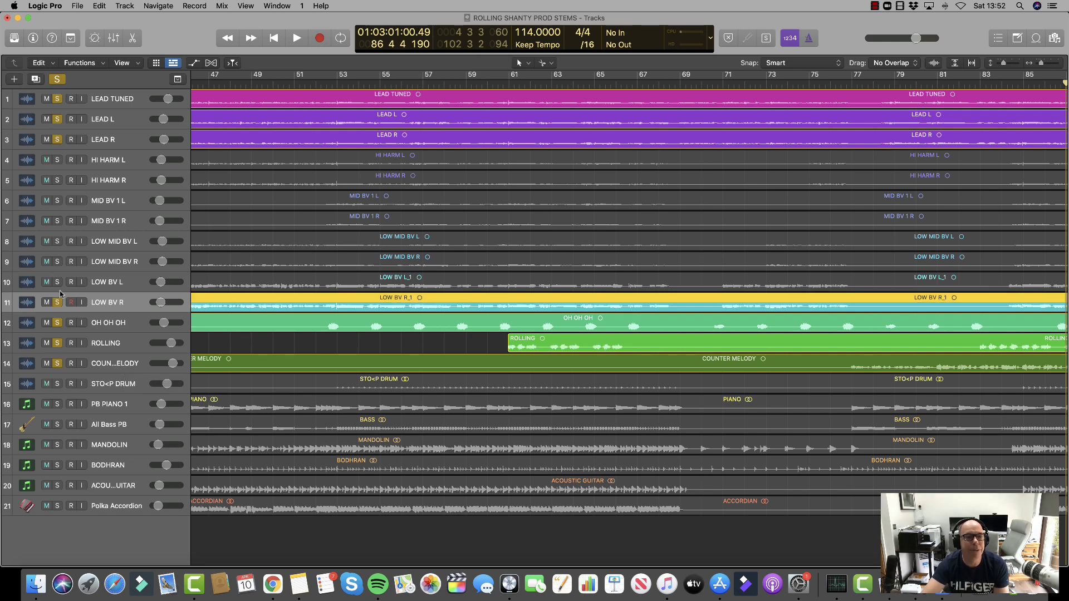
pyautogui.click(58, 284)
pyautogui.click(62, 263)
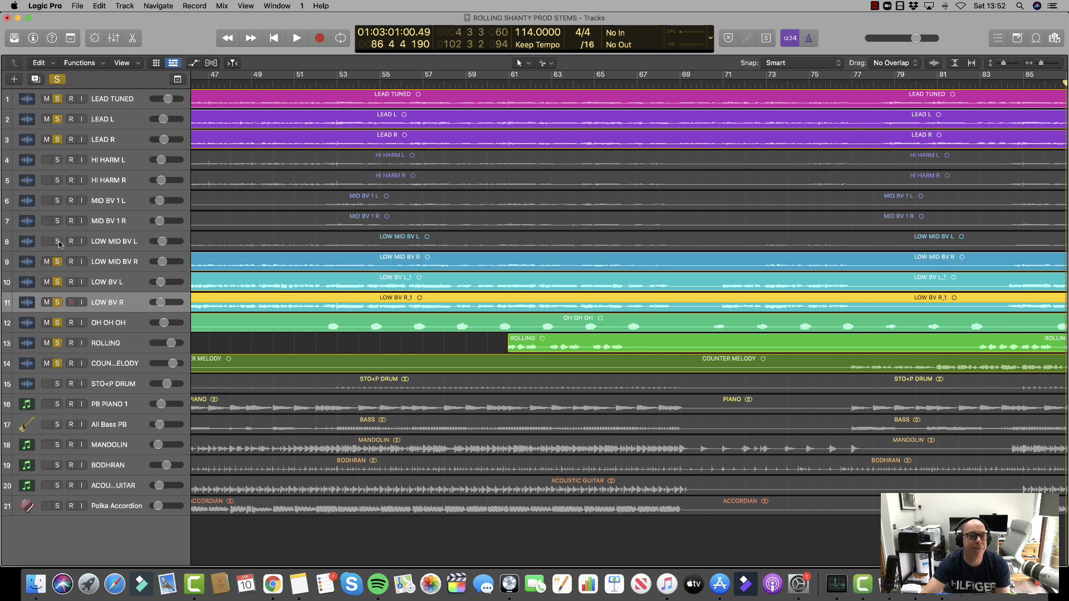
pyautogui.click(58, 242)
pyautogui.click(58, 221)
pyautogui.click(58, 201)
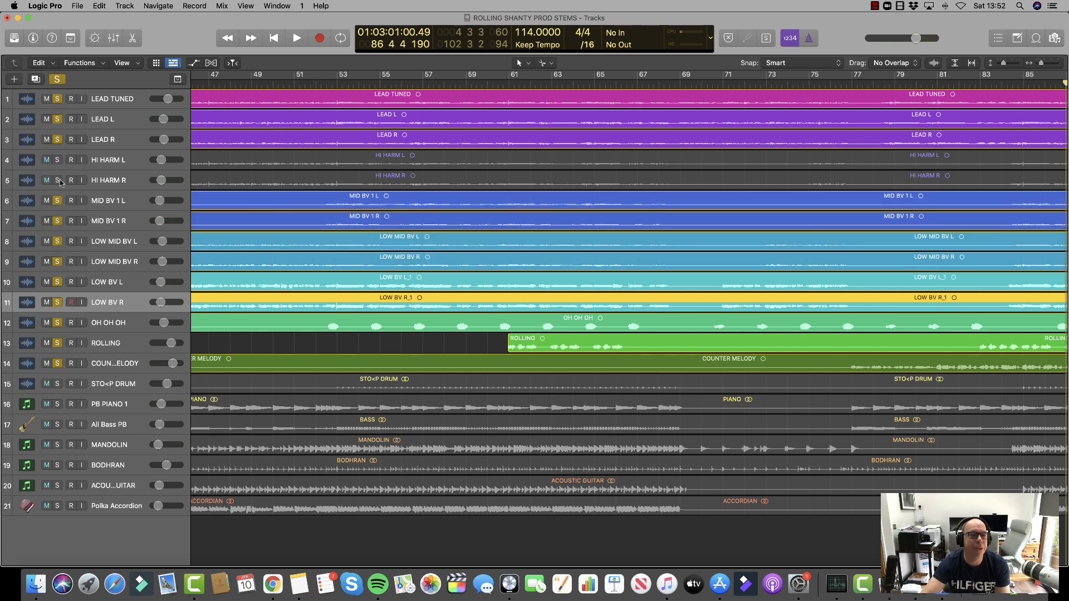
pyautogui.click(58, 181)
pyautogui.click(58, 161)
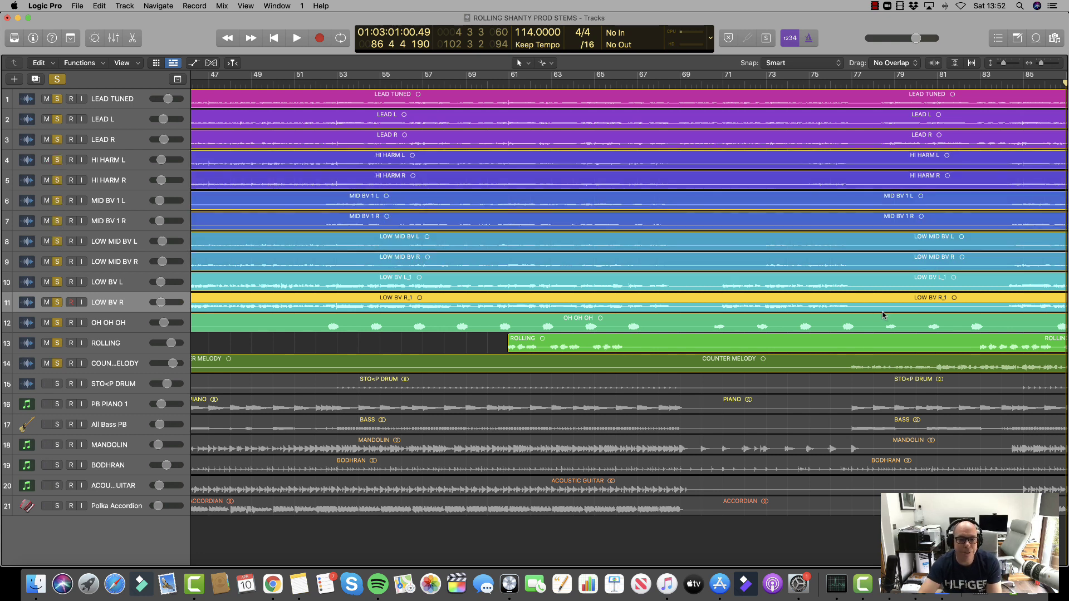
# Move the playhead to bar 82 and lower the COUNTER MELODY volume to about -4.6 dB and the ROLLING volume to match
pyautogui.hscroll(-3, 696, 340)
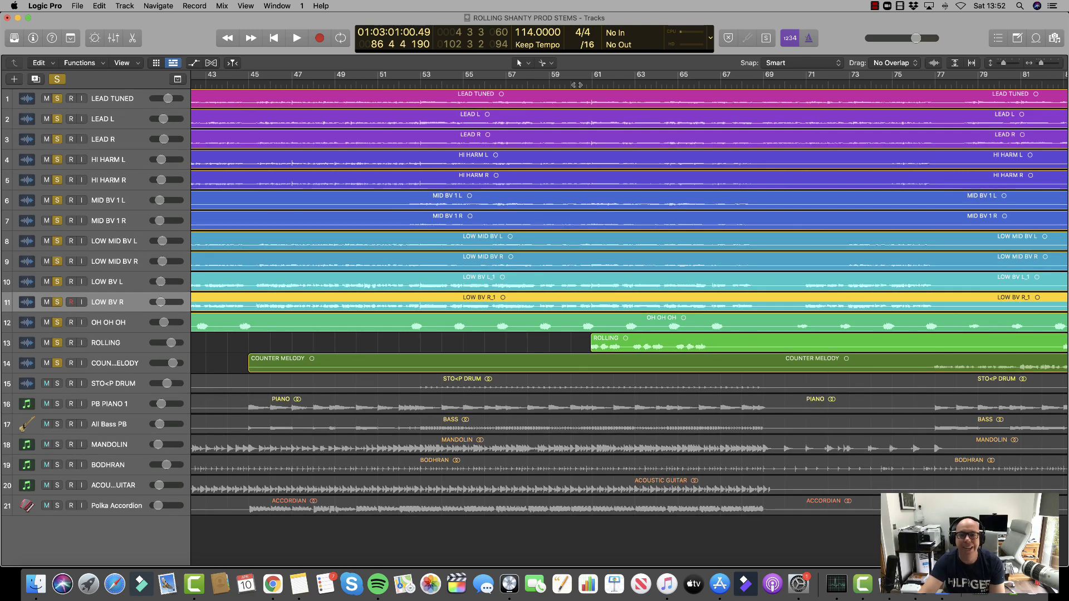
pyautogui.hscroll(10, 692, 162)
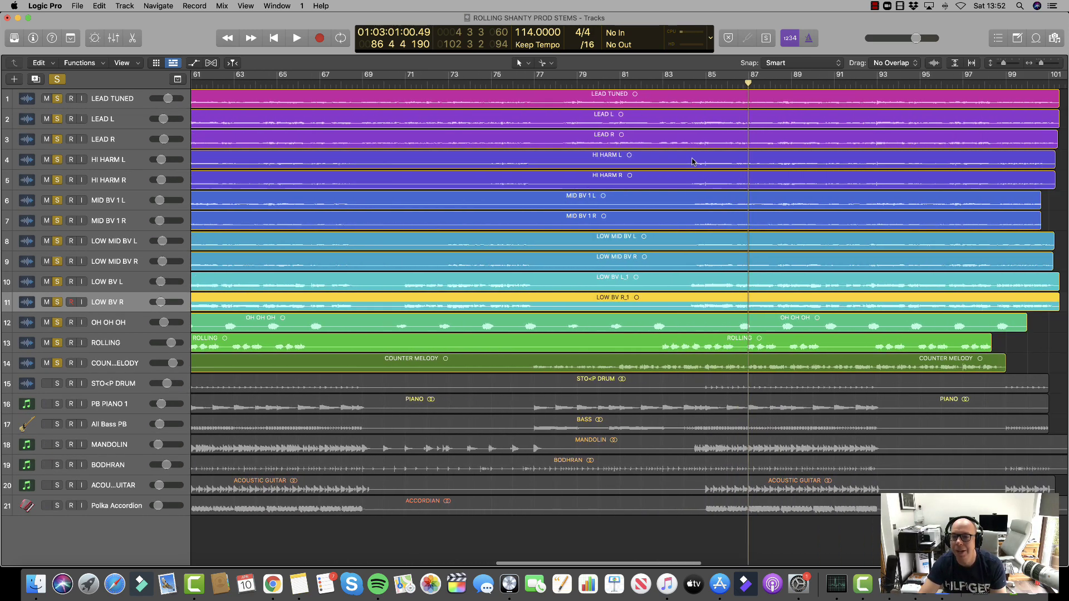
pyautogui.hscroll(-2, 692, 161)
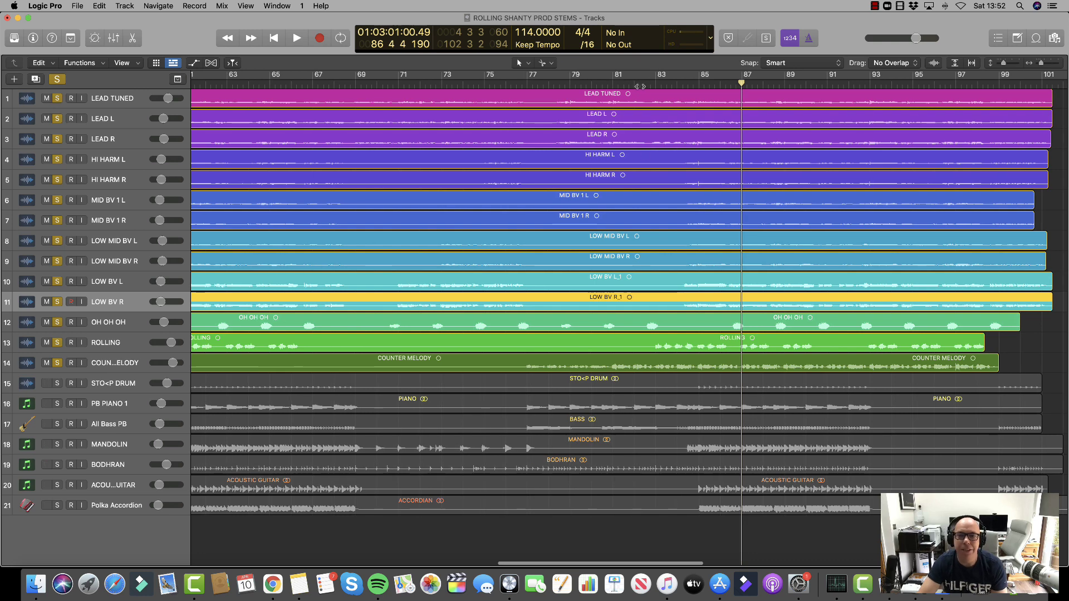
pyautogui.click(641, 84)
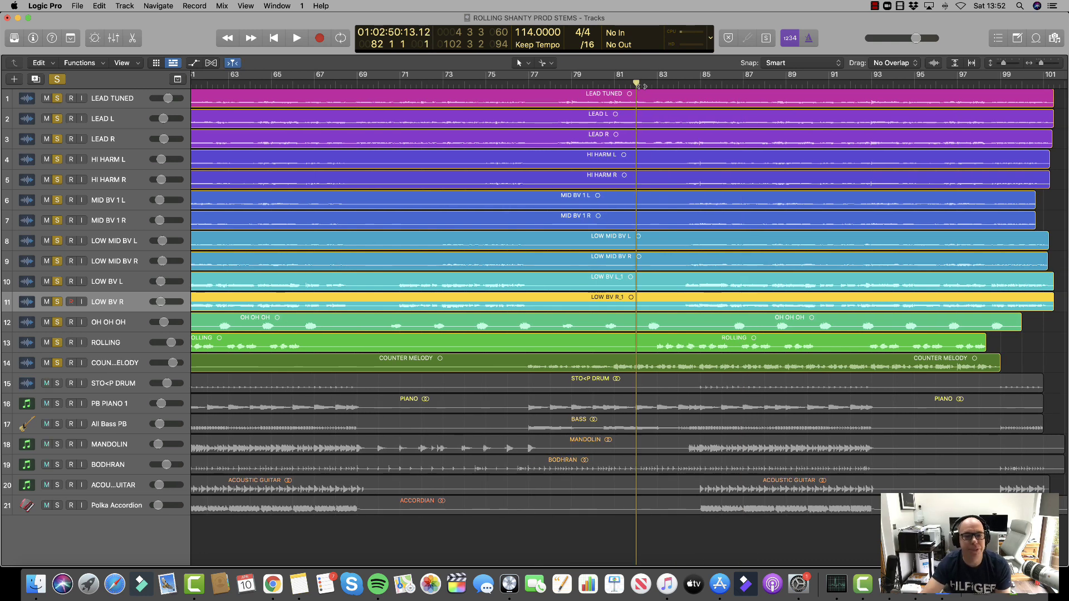
pyautogui.click(166, 367)
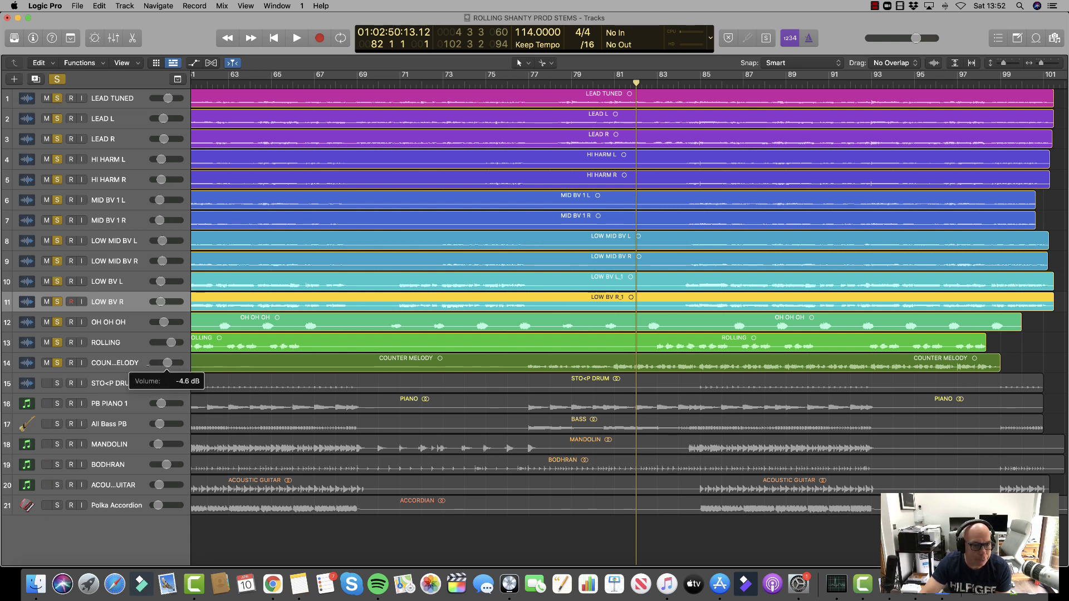
pyautogui.moveTo(171, 343); pyautogui.dragTo(169, 342)
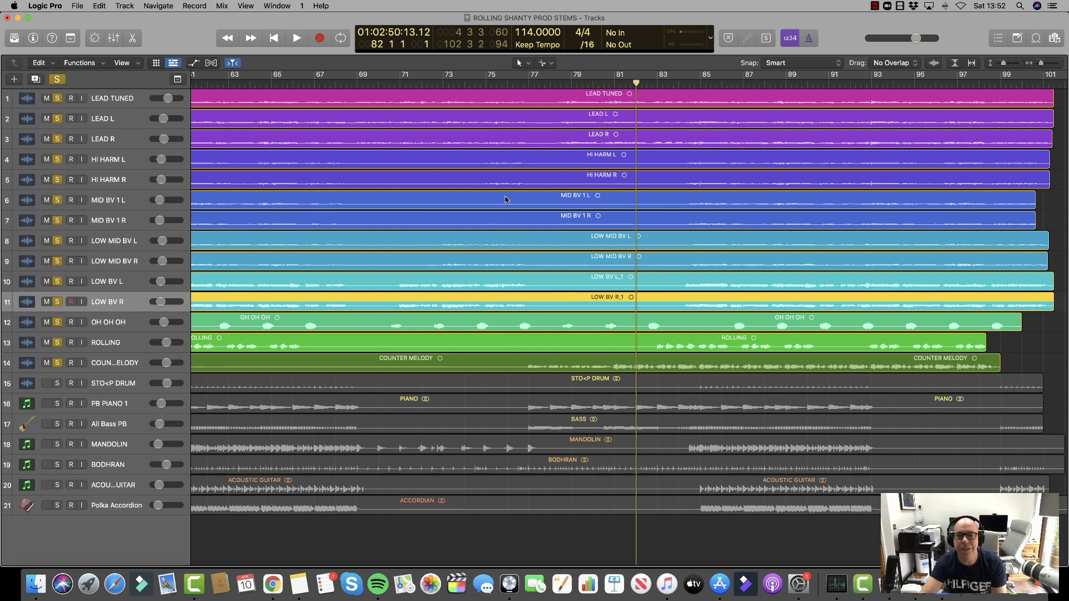
# Play the soloed vocals from bar 82 to around bar 101, raising OH OH OH and adjusting the ROLLING and COUNTER MELODY volumes during playback
pyautogui.press('space')
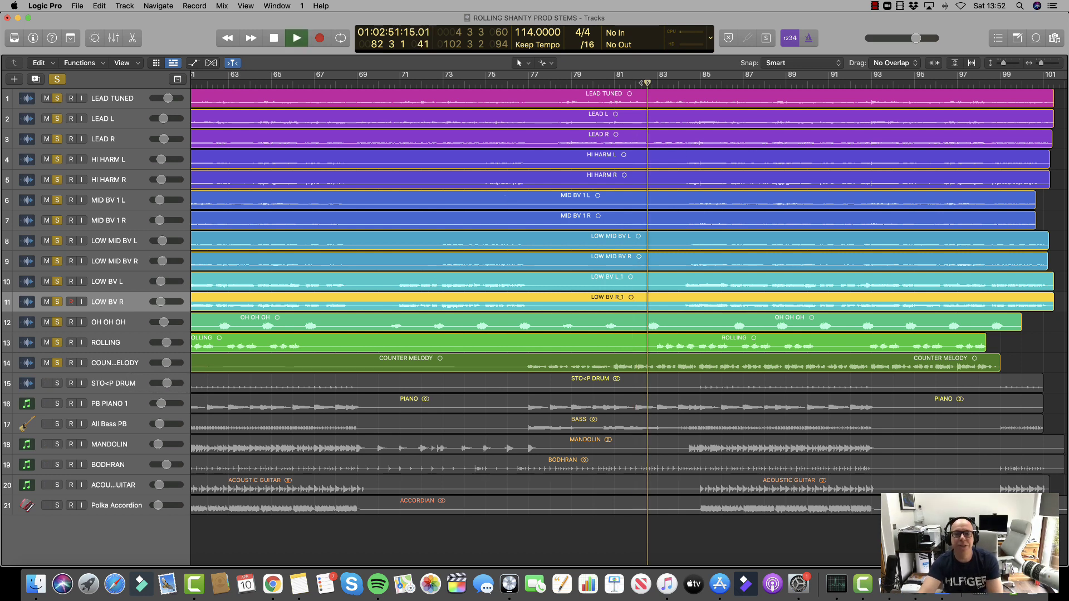
pyautogui.hscroll(-2, 212, 412)
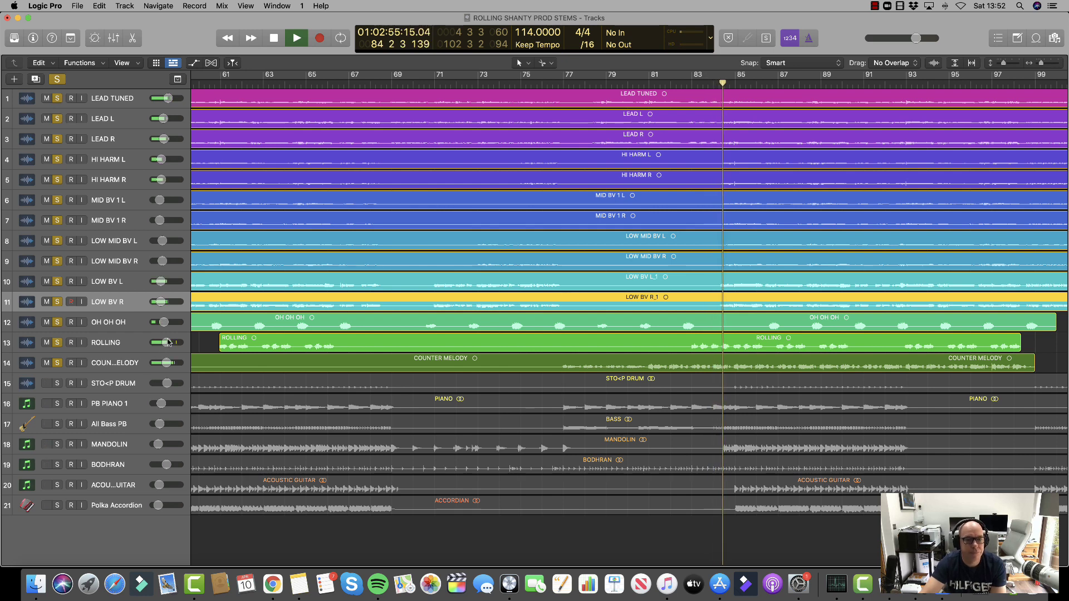
pyautogui.hscroll(1, 168, 345)
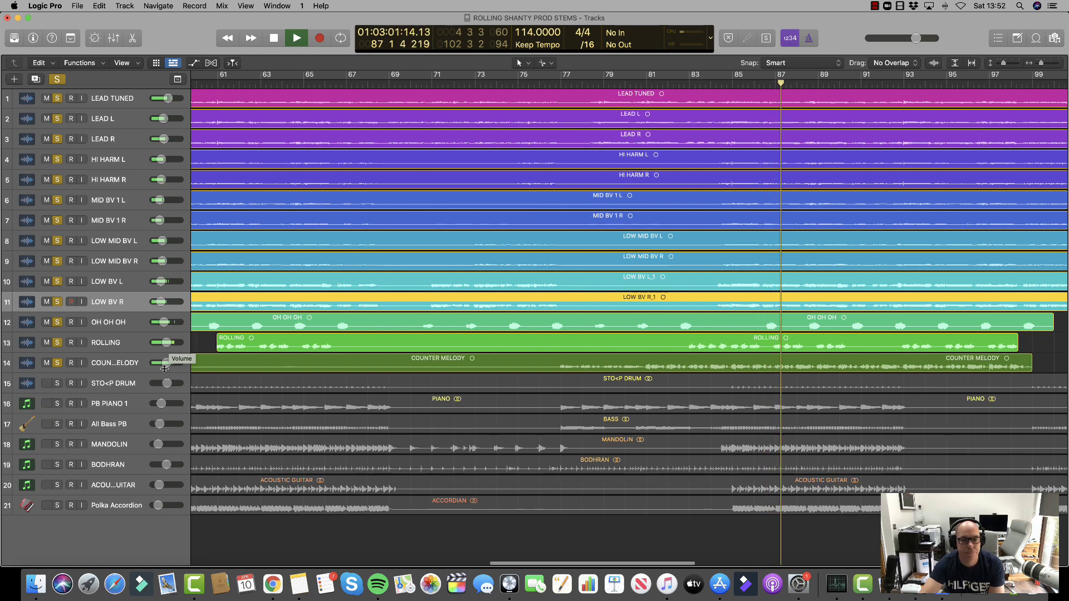
pyautogui.moveTo(165, 362)
pyautogui.mouseDown()
pyautogui.moveTo(166, 342)
pyautogui.moveTo(177, 344)
pyautogui.moveTo(163, 322)
pyautogui.moveTo(173, 321)
pyautogui.moveTo(174, 348)
pyautogui.mouseUp()
pyautogui.click(168, 343)
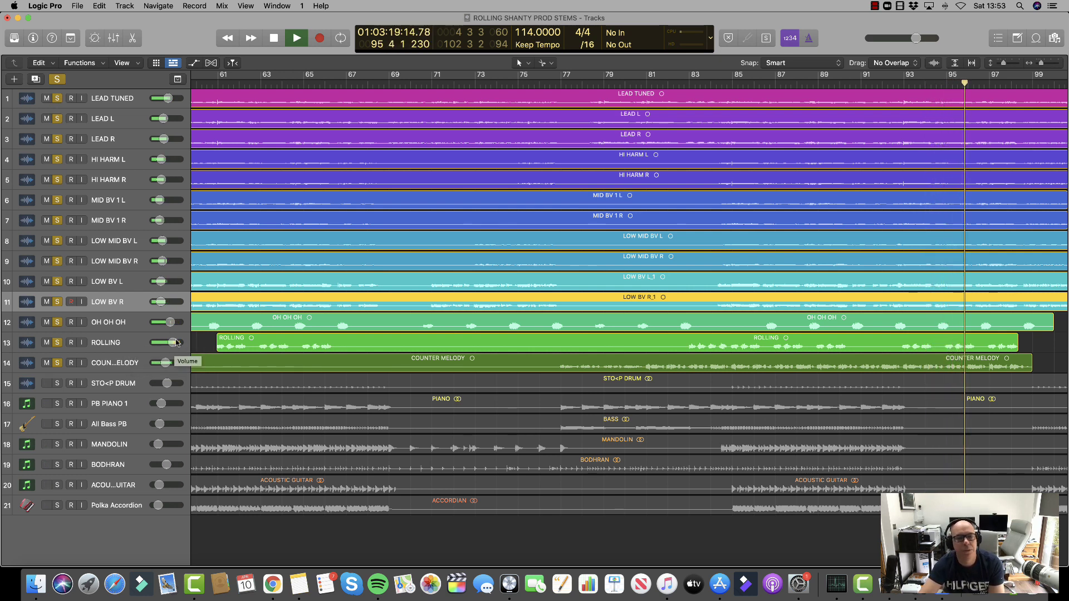
pyautogui.moveTo(175, 348); pyautogui.dragTo(174, 348)
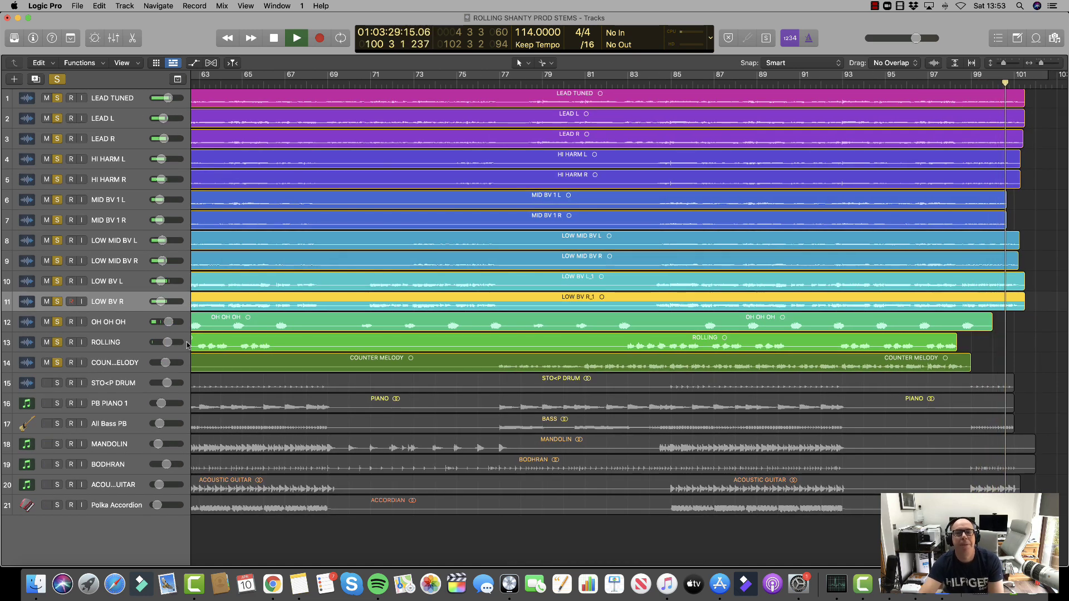
pyautogui.press('space')
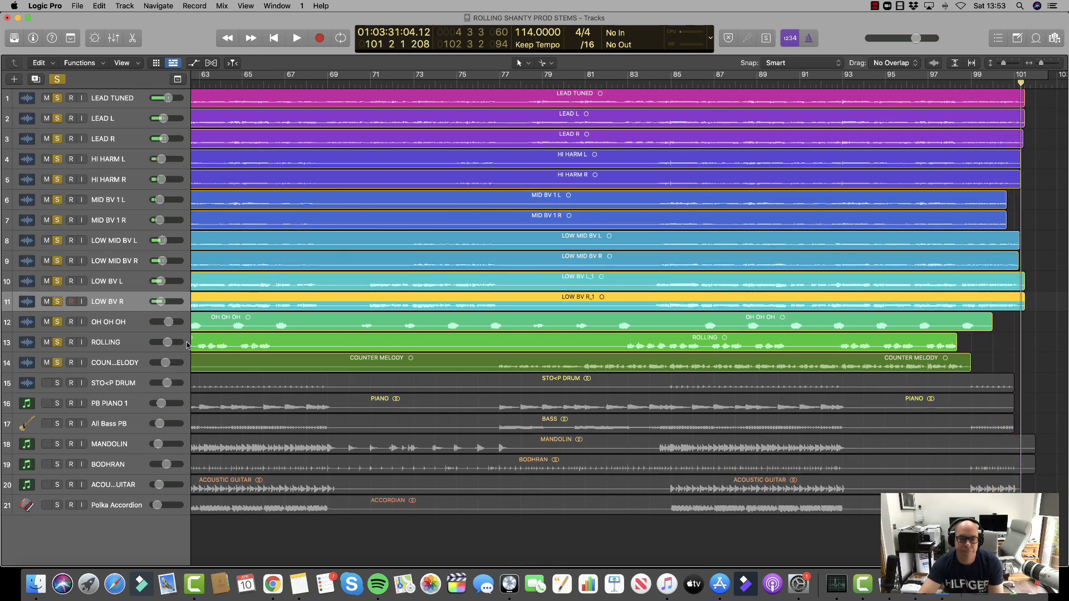
# Unsolo the COUNTER MELODY, ROLLING, OH OH OH, backing and harmony tracks, keeping only the three lead tracks soloed
pyautogui.hscroll(-20, 272, 388)
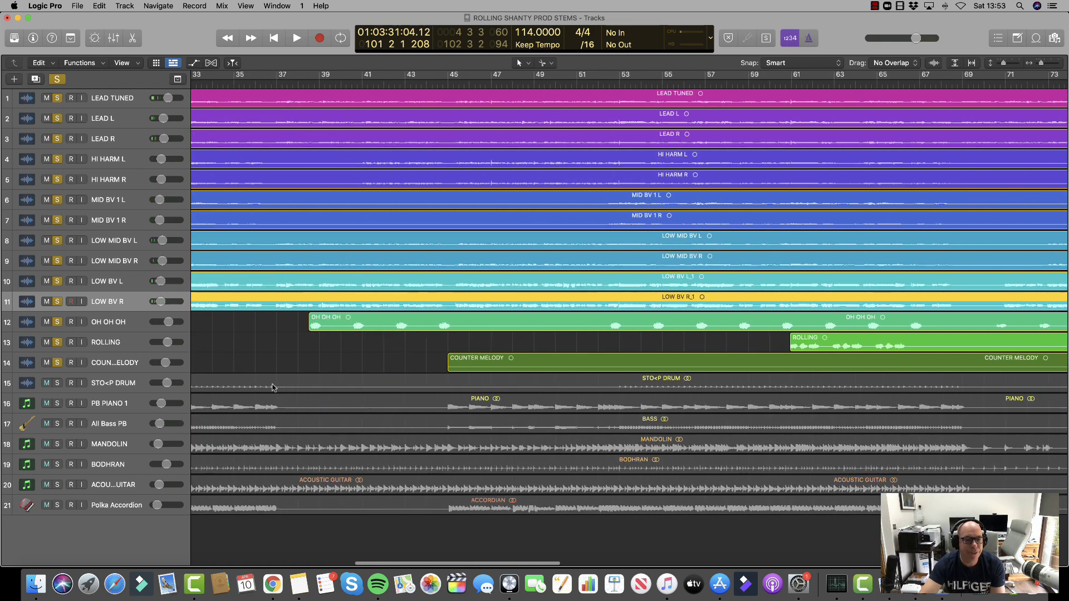
pyautogui.hscroll(-2, 272, 388)
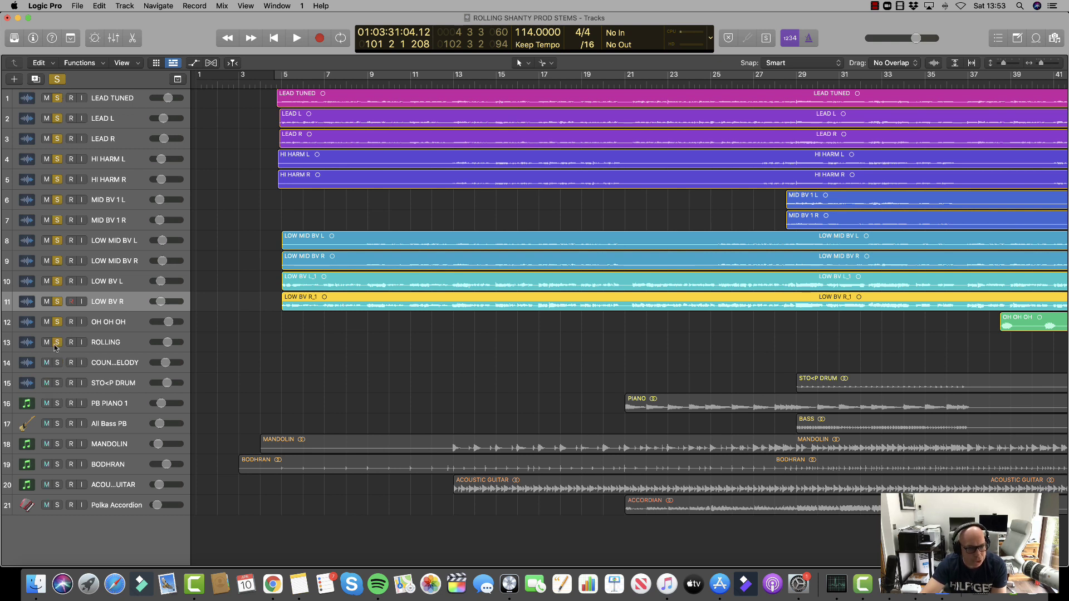
pyautogui.moveTo(58, 325); pyautogui.dragTo(58, 161)
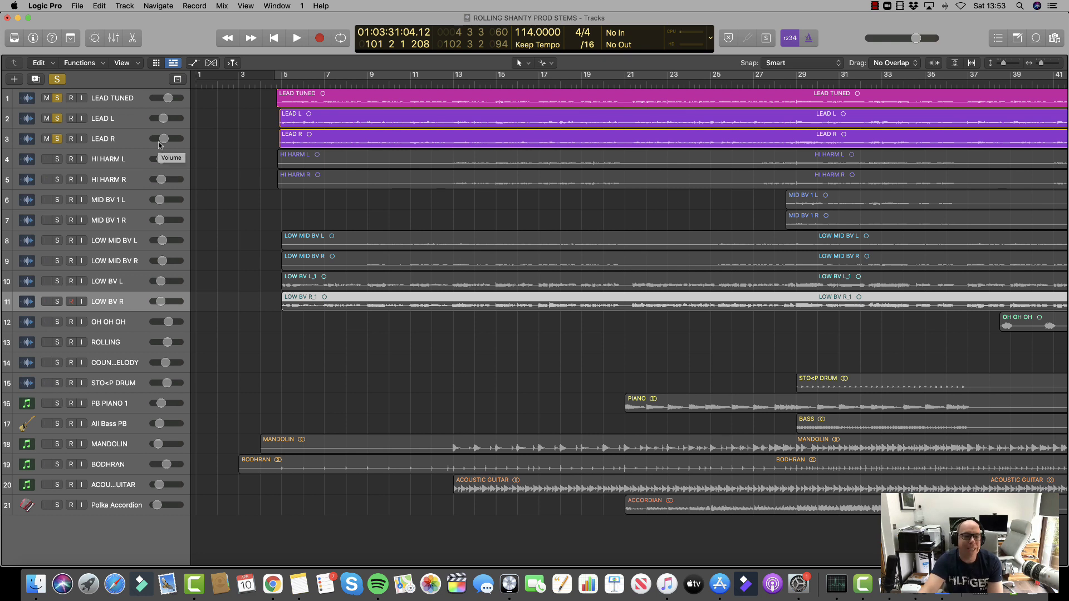
# Add the BODHRAN track to the soloed lead vocals and play from bar 4 to around bar 8
pyautogui.click(262, 83)
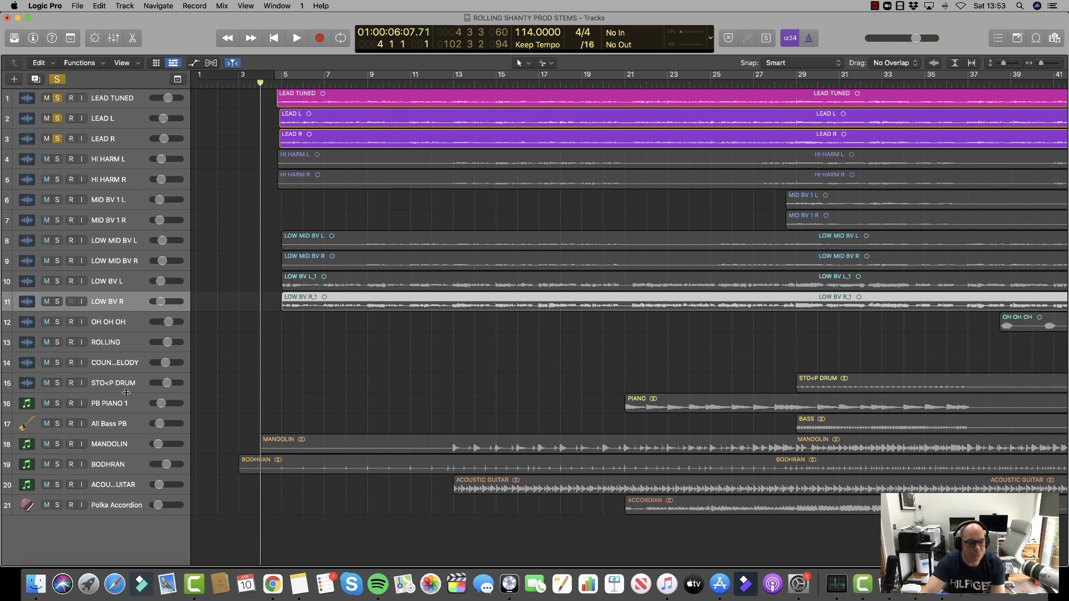
pyautogui.click(58, 466)
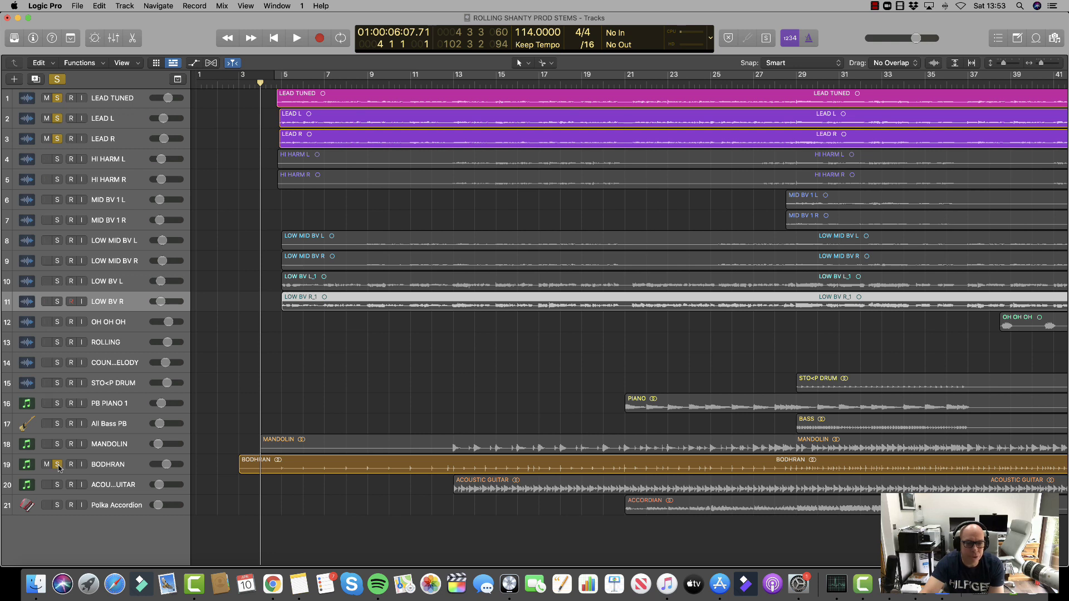
pyautogui.press('space')
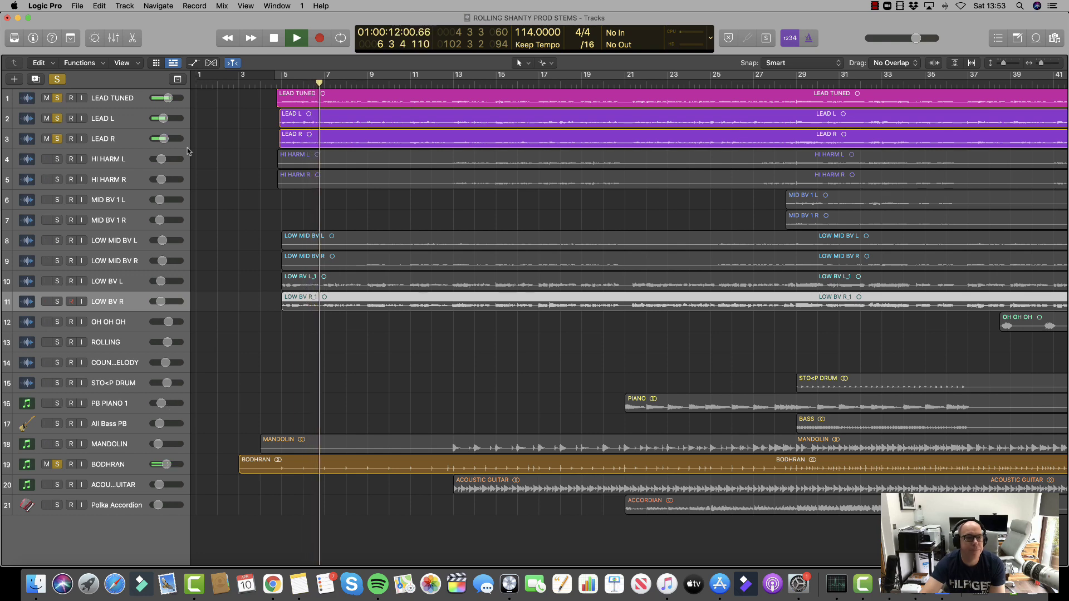
pyautogui.press('space')
# Unsolo LEAD TUNED, LEAD L and LEAD R and play the BODHRAN alone from around bar 8
pyautogui.click(57, 98)
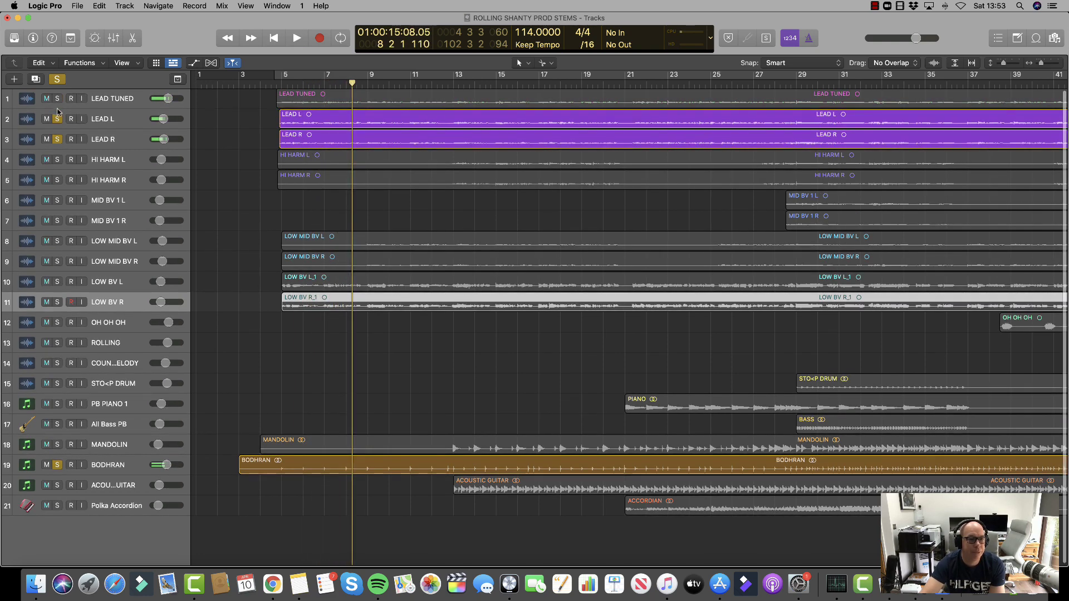
pyautogui.click(58, 118)
pyautogui.click(58, 139)
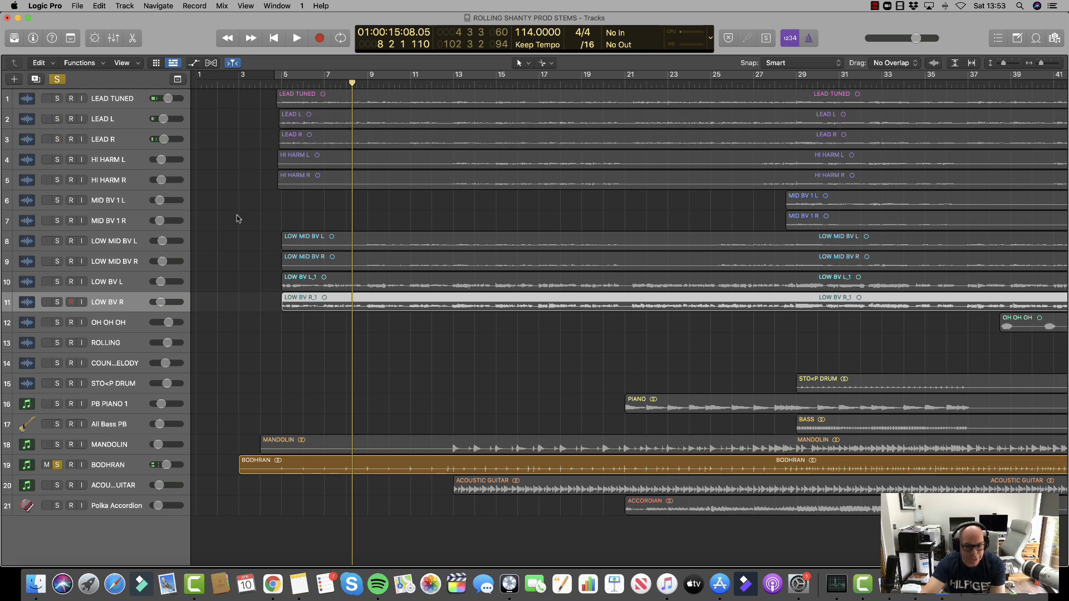
pyautogui.press('space')
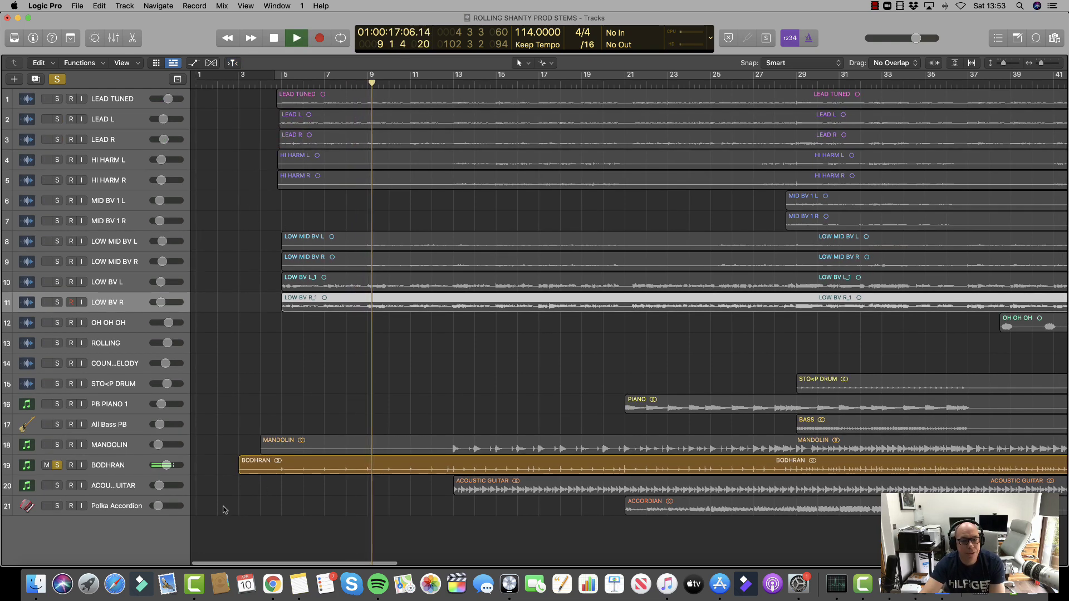
# Add the MANDOLIN track to the soloed BODHRAN during playback and stop around bar 16
pyautogui.click(58, 487)
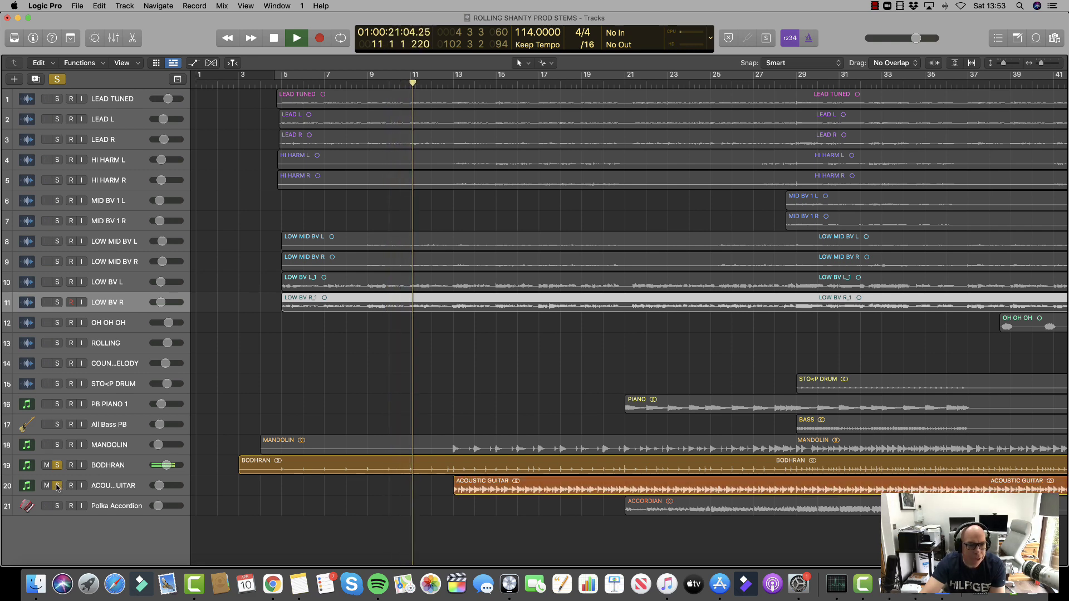
pyautogui.click(57, 487)
pyautogui.click(59, 449)
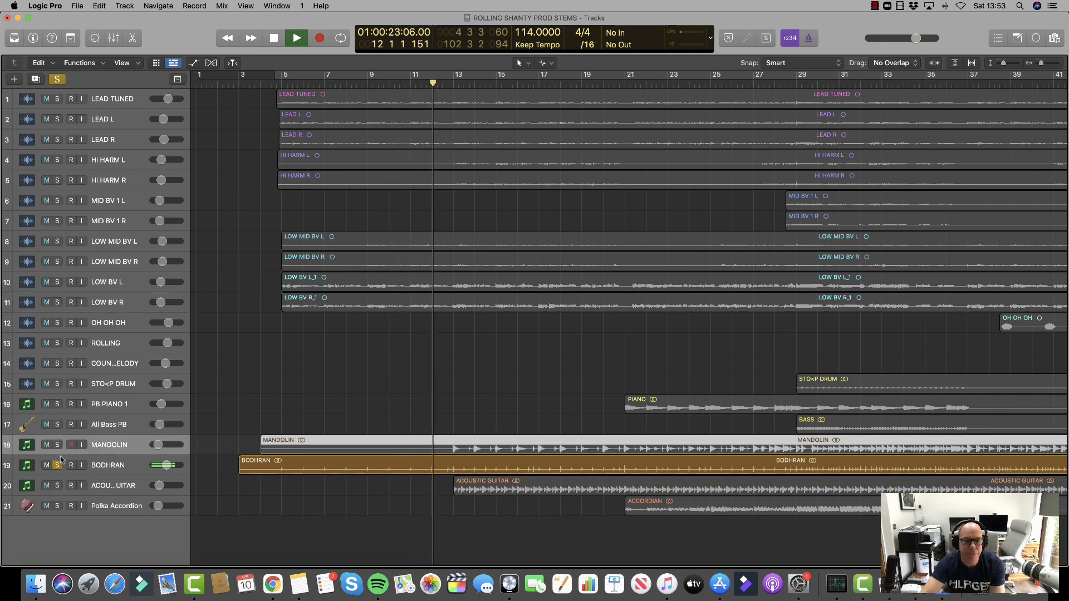
pyautogui.click(58, 445)
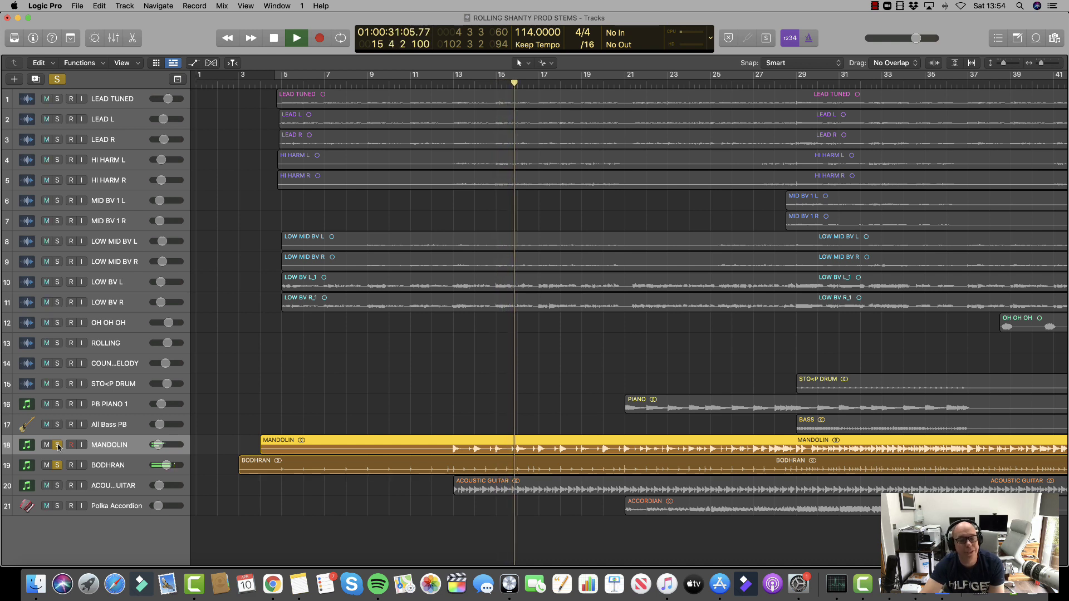
pyautogui.hscroll(1, 281, 429)
pyautogui.press('space')
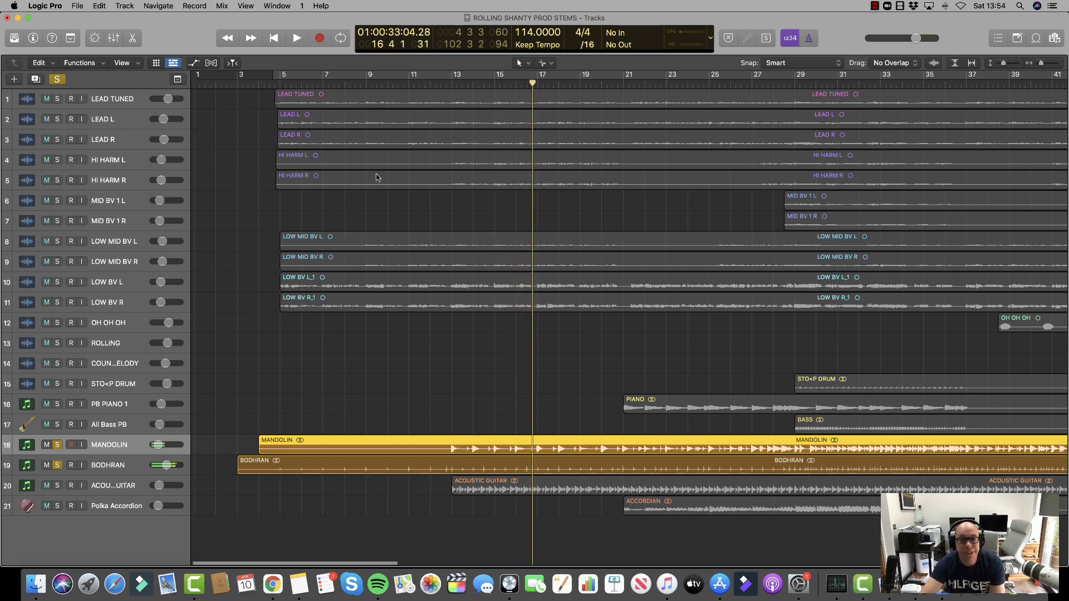
# Add the acoustic guitar track to the soloed MANDOLIN and BODHRAN and play from bar 12 to around bar 17
pyautogui.click(430, 85)
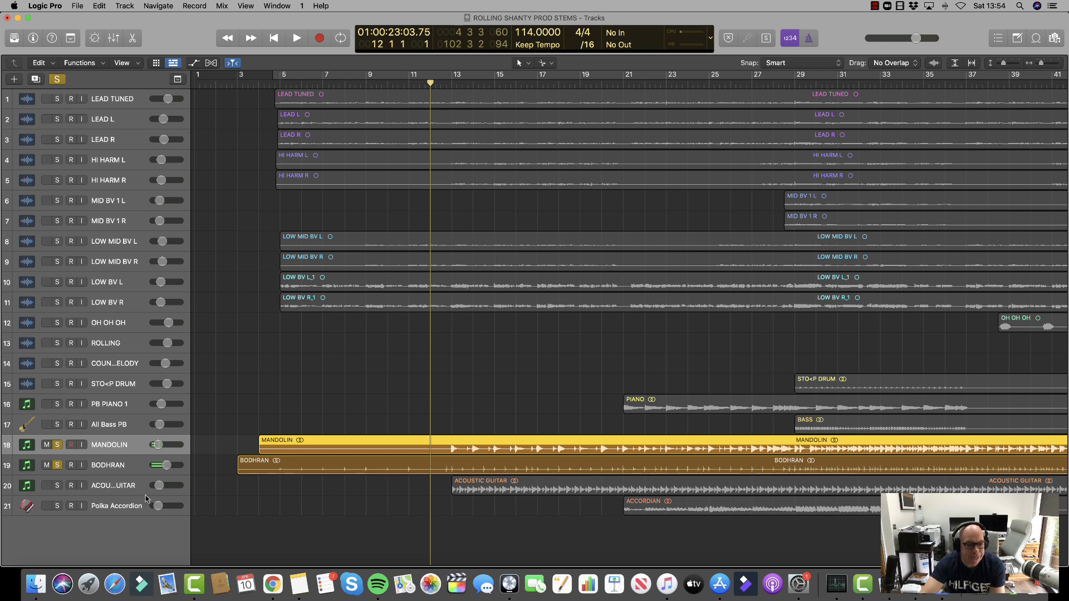
pyautogui.click(58, 485)
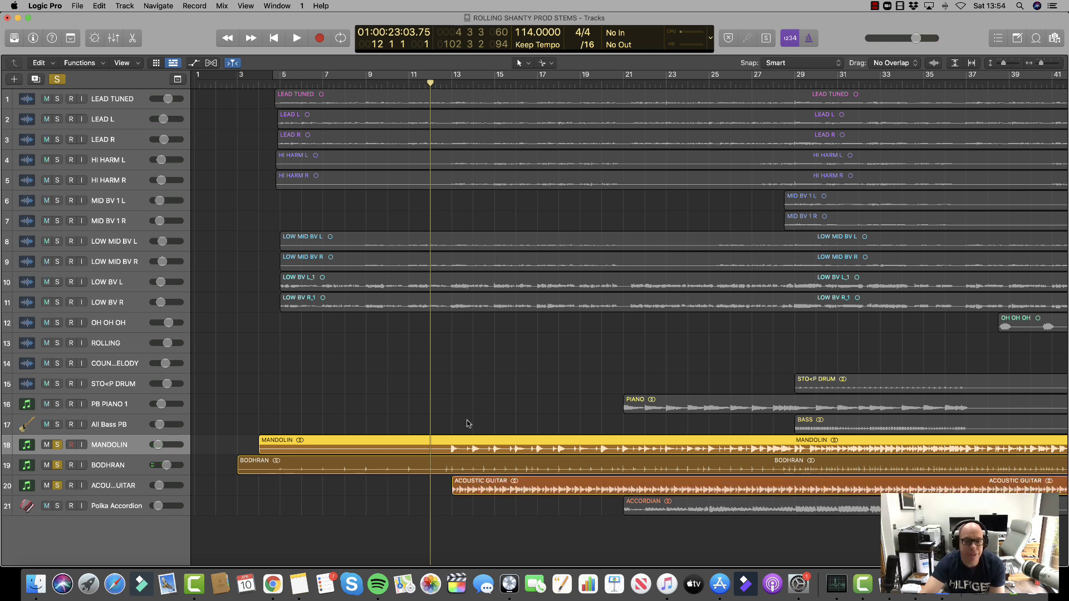
pyautogui.press('space')
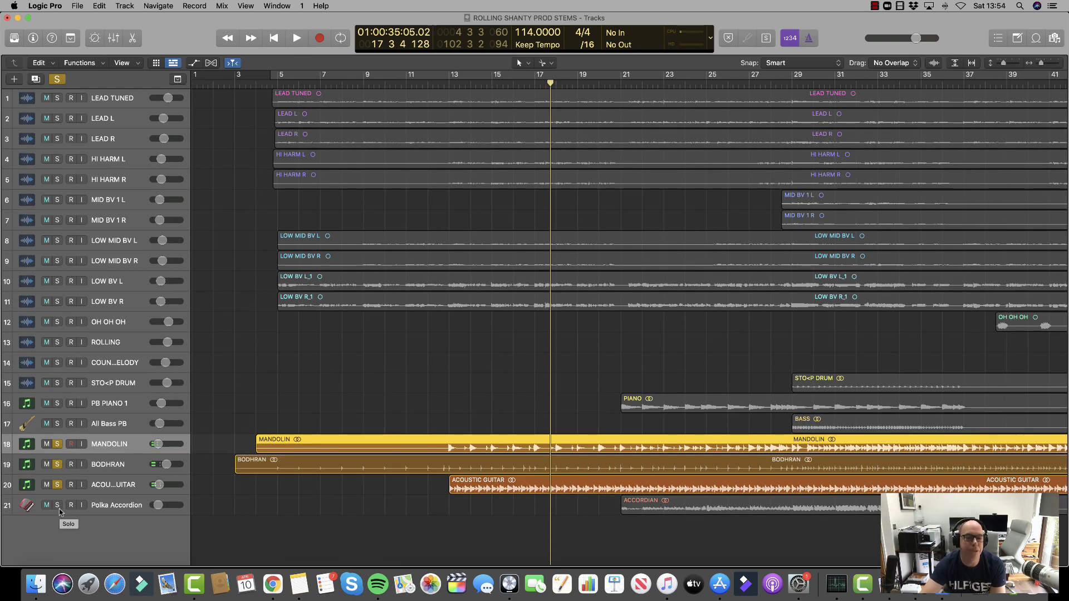
# Add the Polka Accordion track to the soloed instruments and play from bar 20 to around bar 30
pyautogui.hscroll(-1, 60, 509)
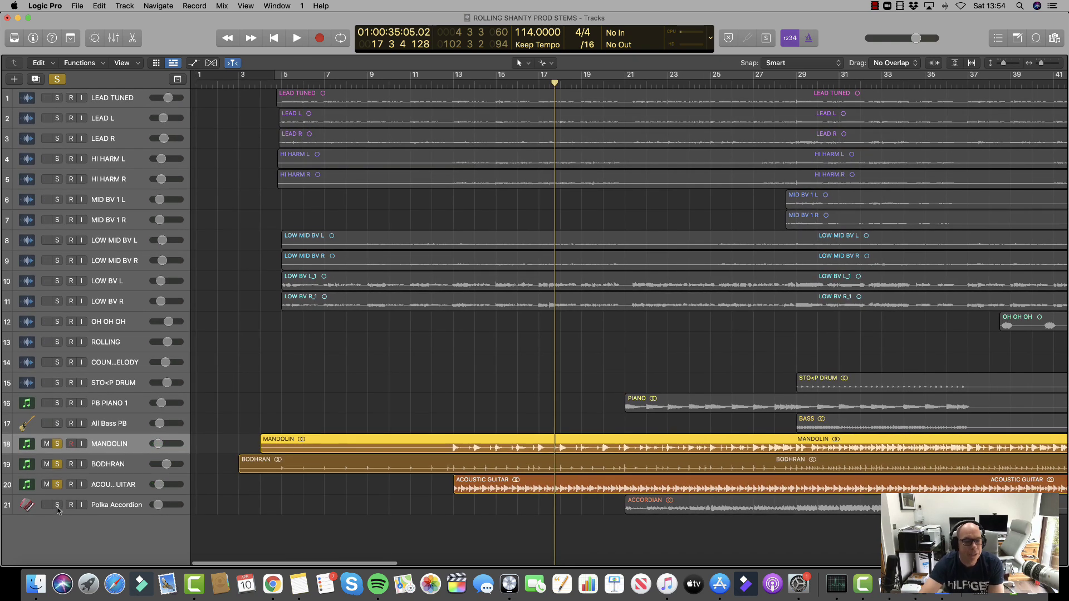
pyautogui.click(58, 508)
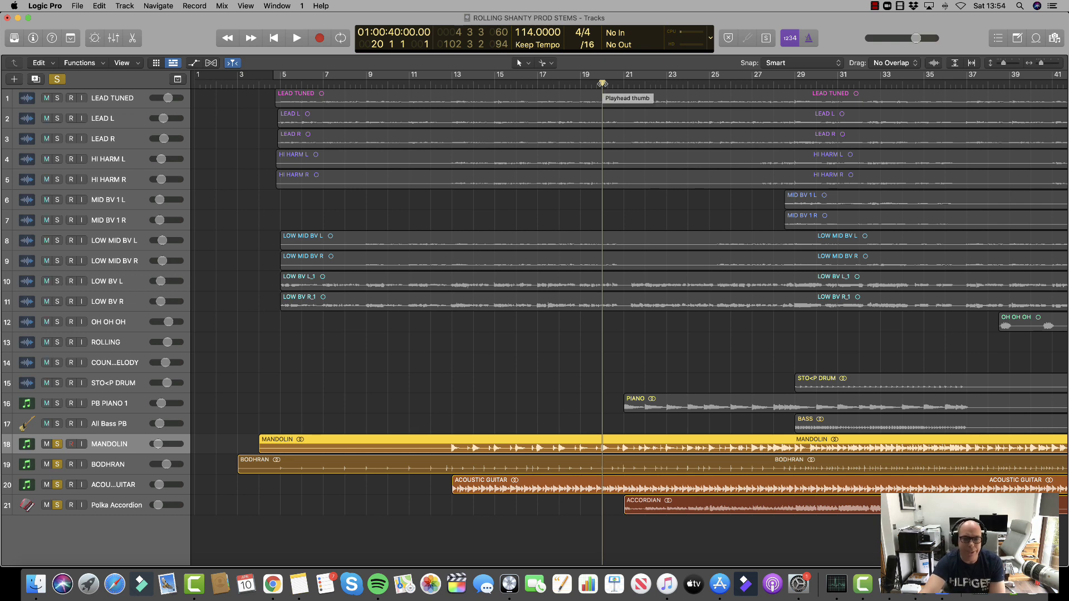
pyautogui.press('space')
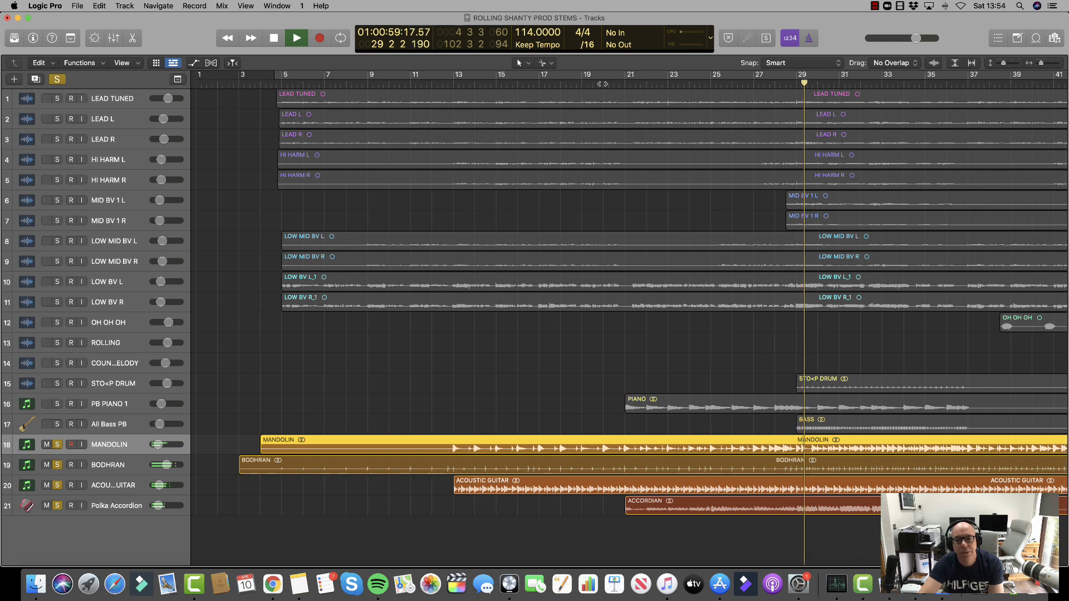
pyautogui.press('space')
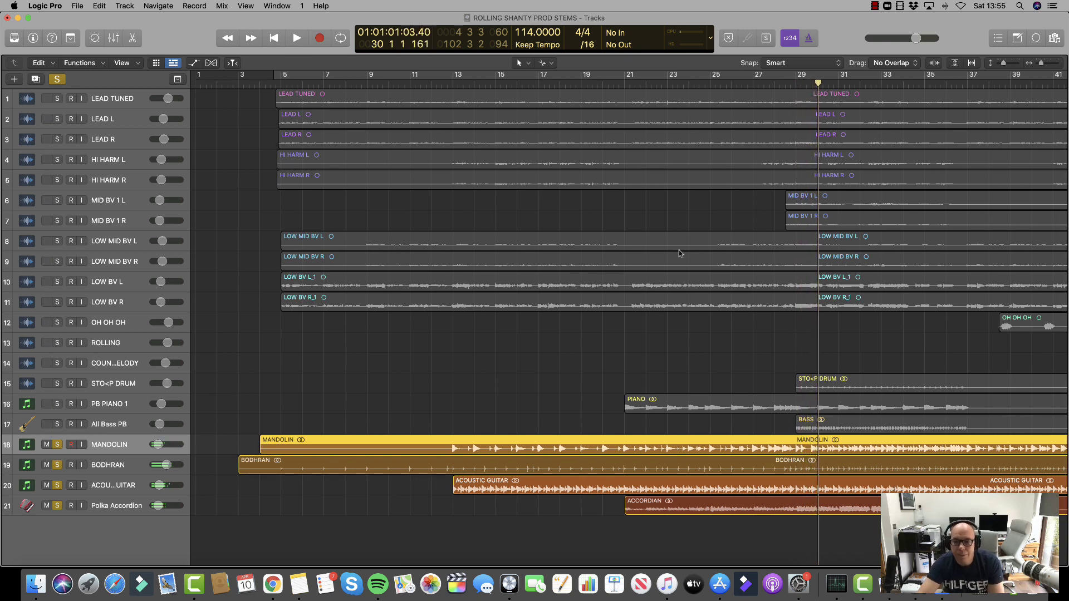
# Add the STO<P DRUM and All Bass PB tracks to the soloed instruments and start playback from around bar 27
pyautogui.click(305, 493)
pyautogui.click(58, 384)
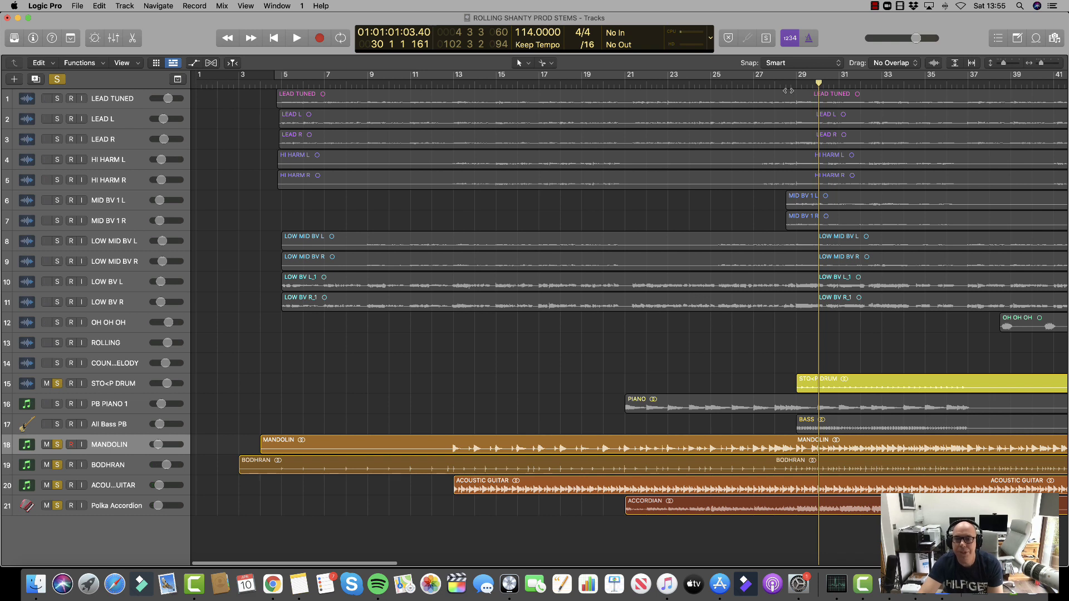
pyautogui.click(762, 84)
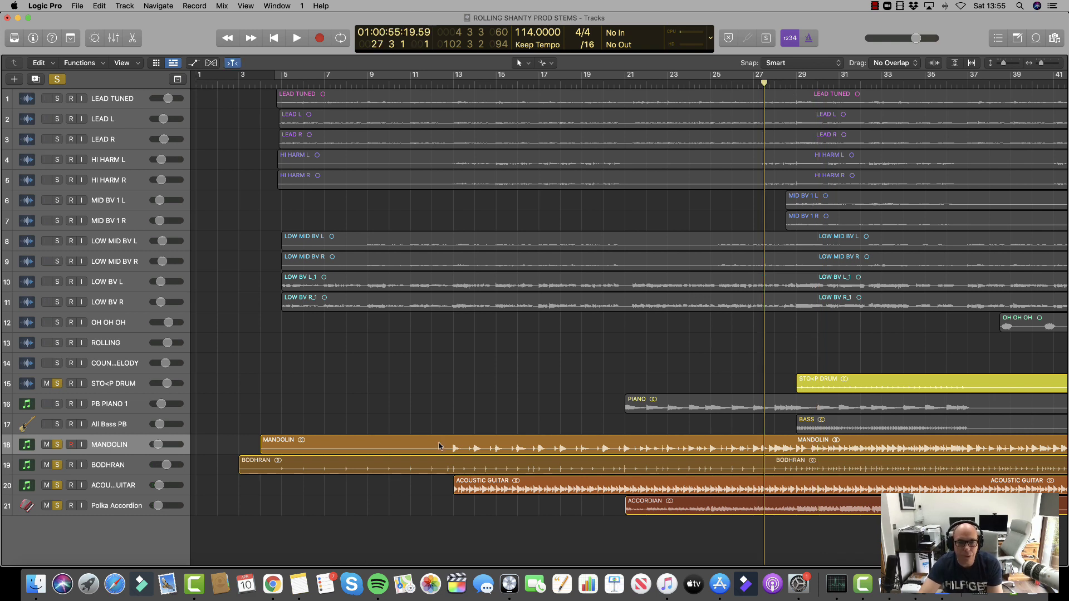
pyautogui.click(57, 424)
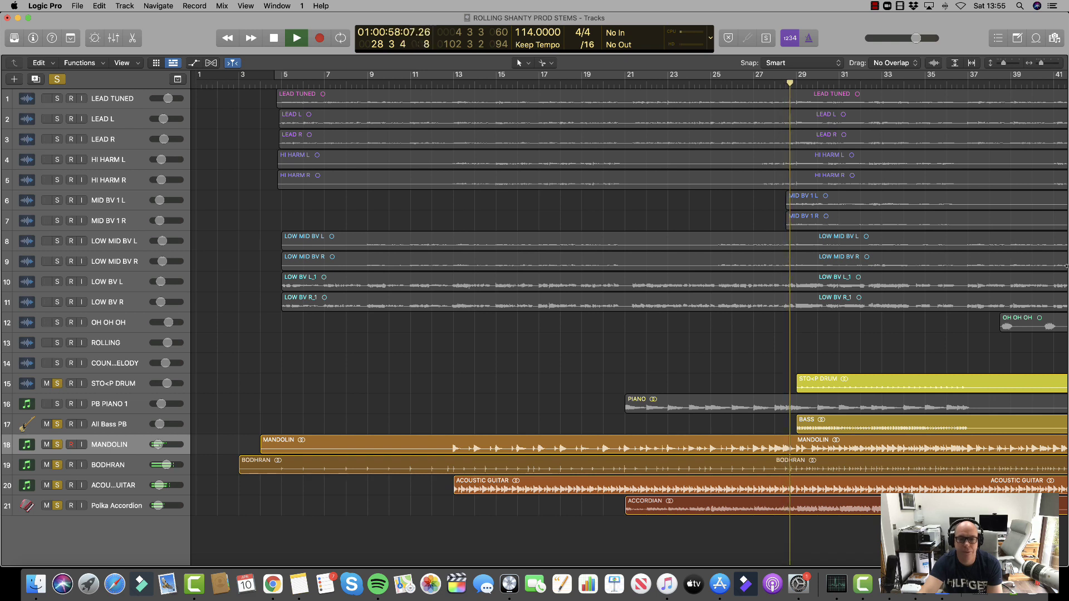
# Lower the STO<P DRUM track's volume slightly during playback and stop around bar 32
pyautogui.click(178, 384)
pyautogui.moveTo(167, 383); pyautogui.dragTo(166, 383)
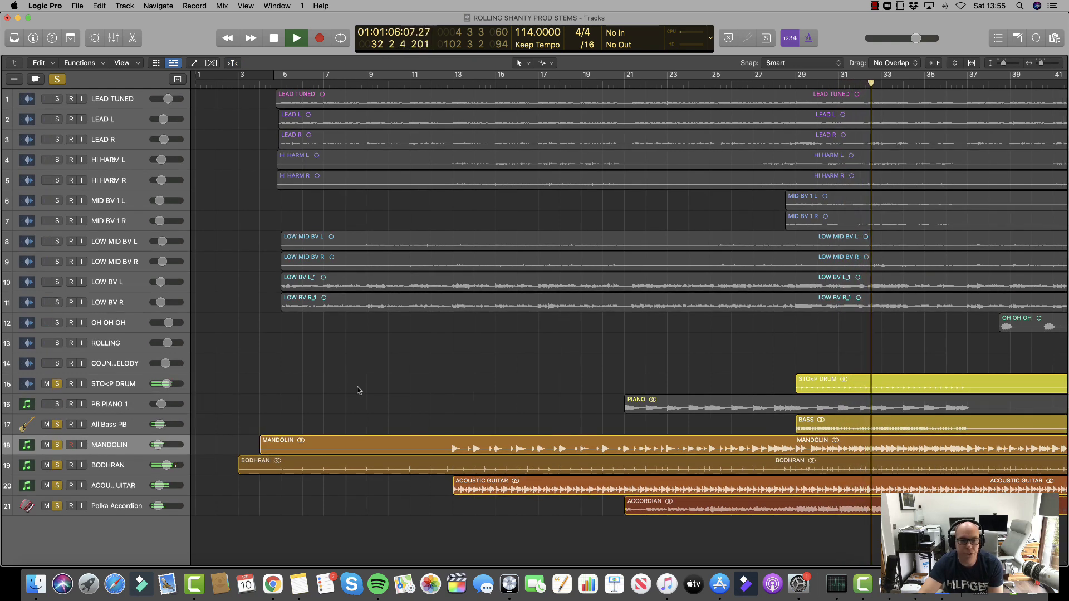
pyautogui.press('space')
# Add the PB PIANO 1 track to the soloed instruments and balance its volume while playing from around bar 21 to bar 31
pyautogui.click(57, 404)
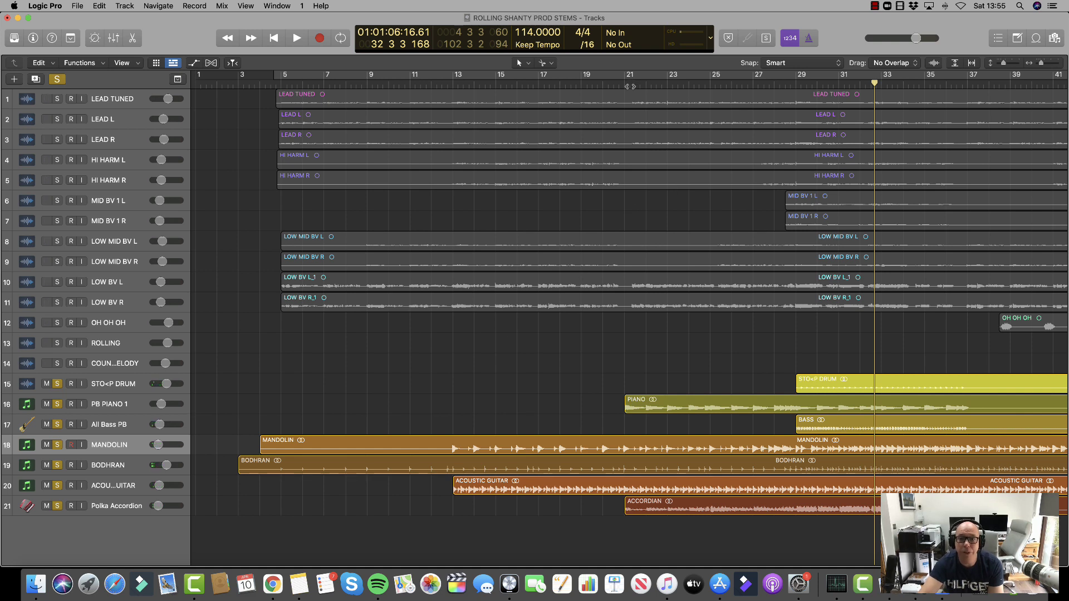
pyautogui.hotkey('shift', 'Home')
pyautogui.press('space')
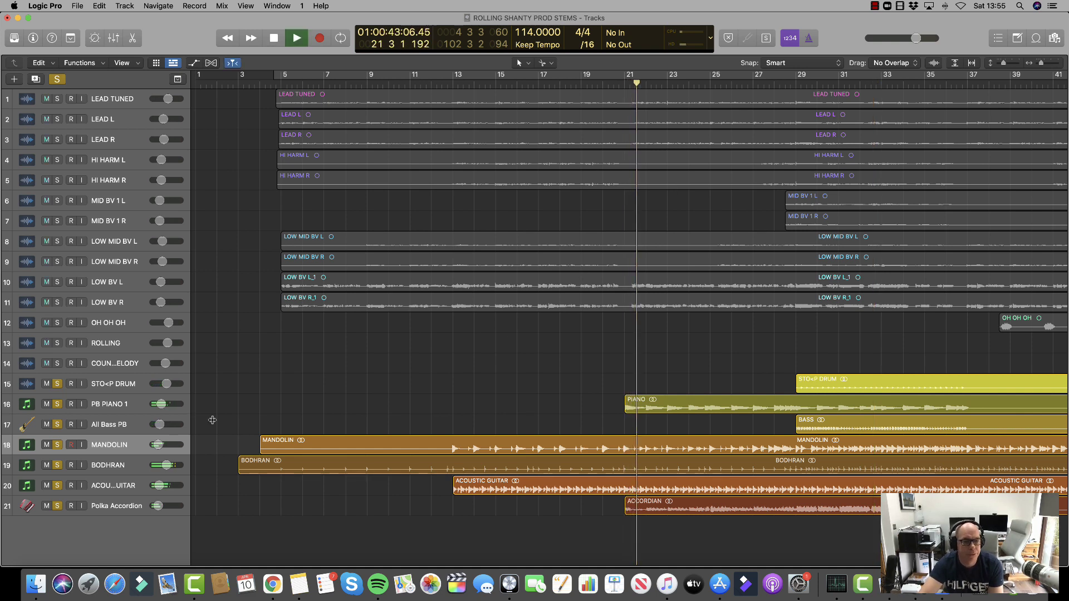
pyautogui.moveTo(161, 404); pyautogui.dragTo(168, 404)
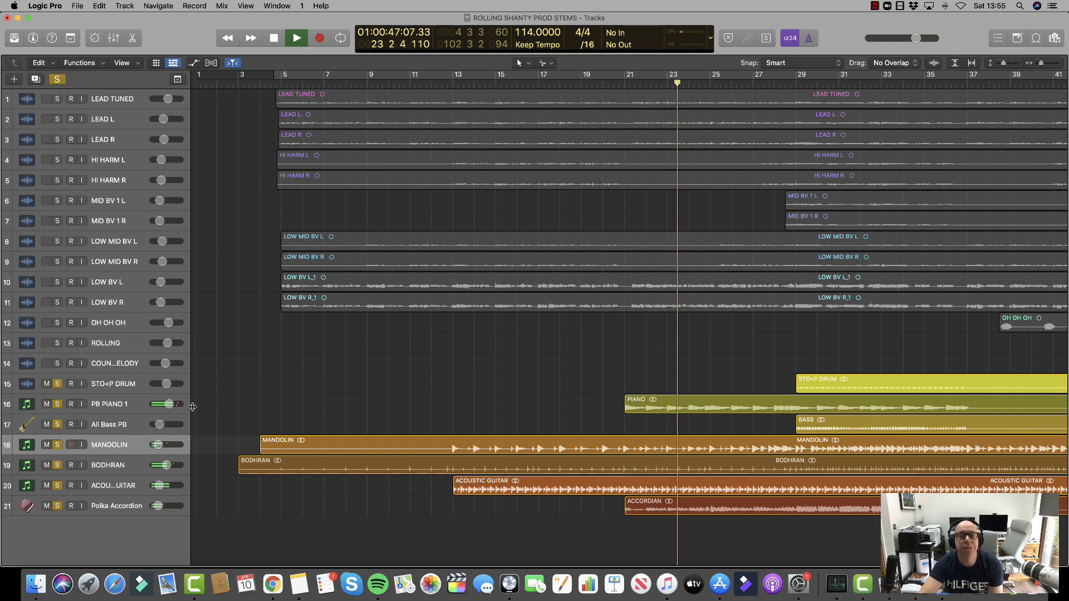
pyautogui.moveTo(169, 405); pyautogui.dragTo(147, 409)
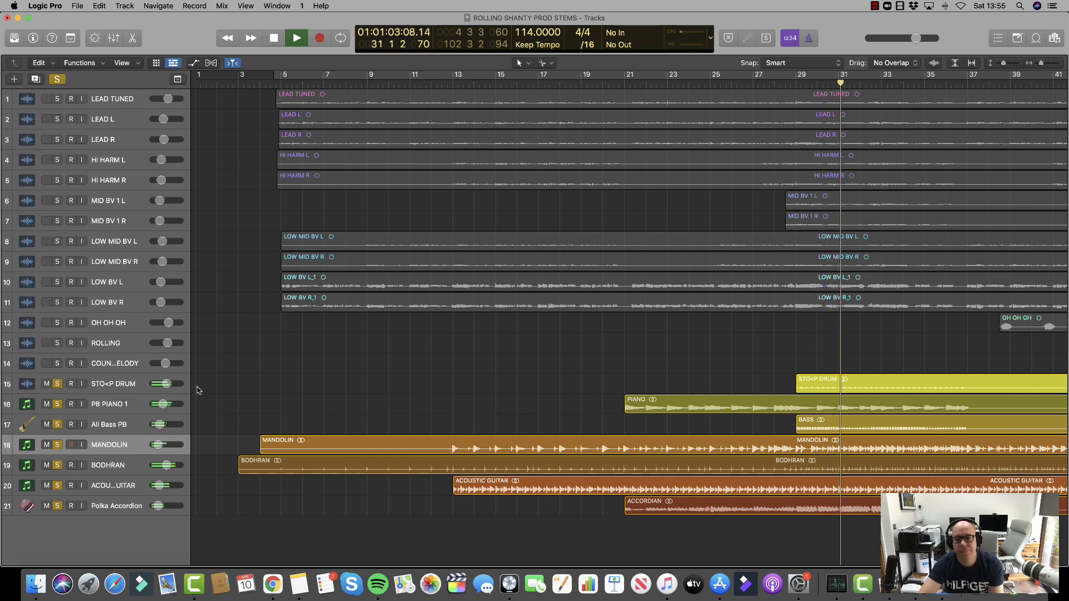
pyautogui.press('space')
# Look through the rest of the arrangement up to its end and return to the opening bars
pyautogui.hscroll(15, 198, 390)
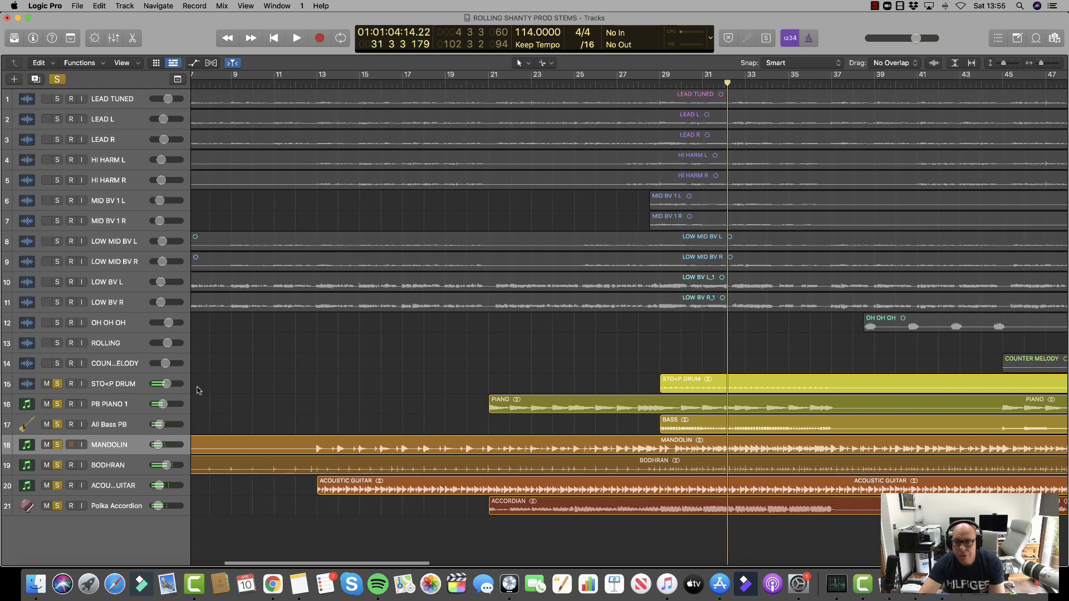
pyautogui.hscroll(18, 198, 390)
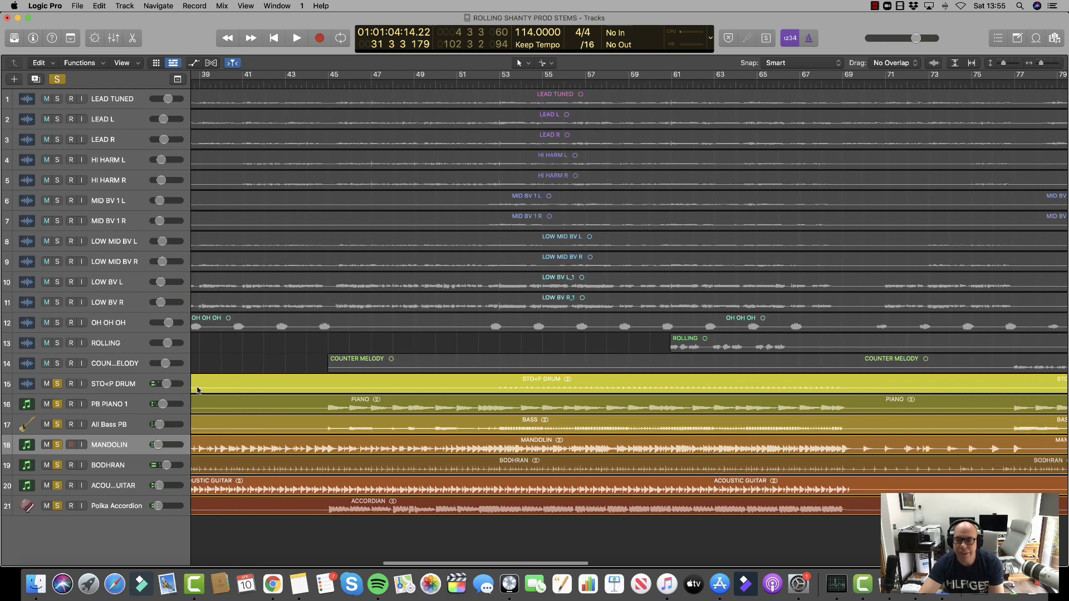
pyautogui.hscroll(3, 198, 390)
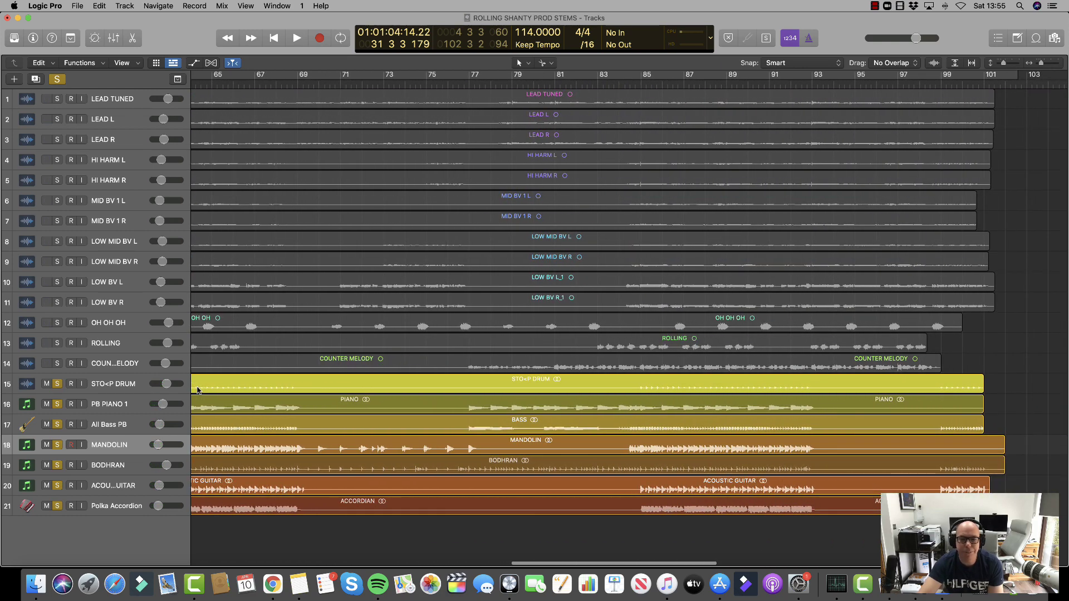
pyautogui.hscroll(-14, 198, 390)
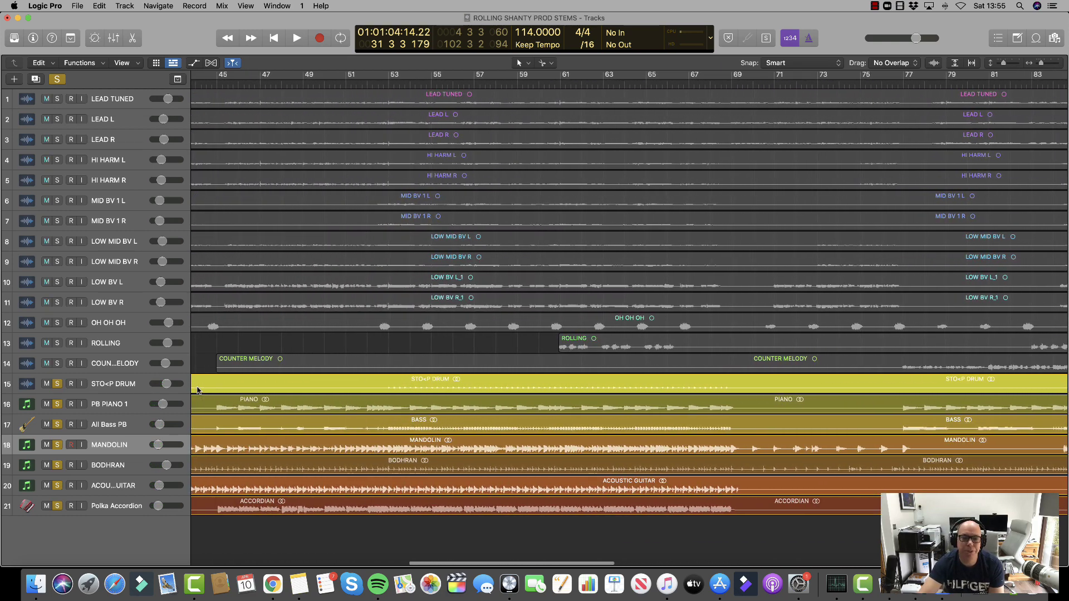
pyautogui.hscroll(6, 198, 390)
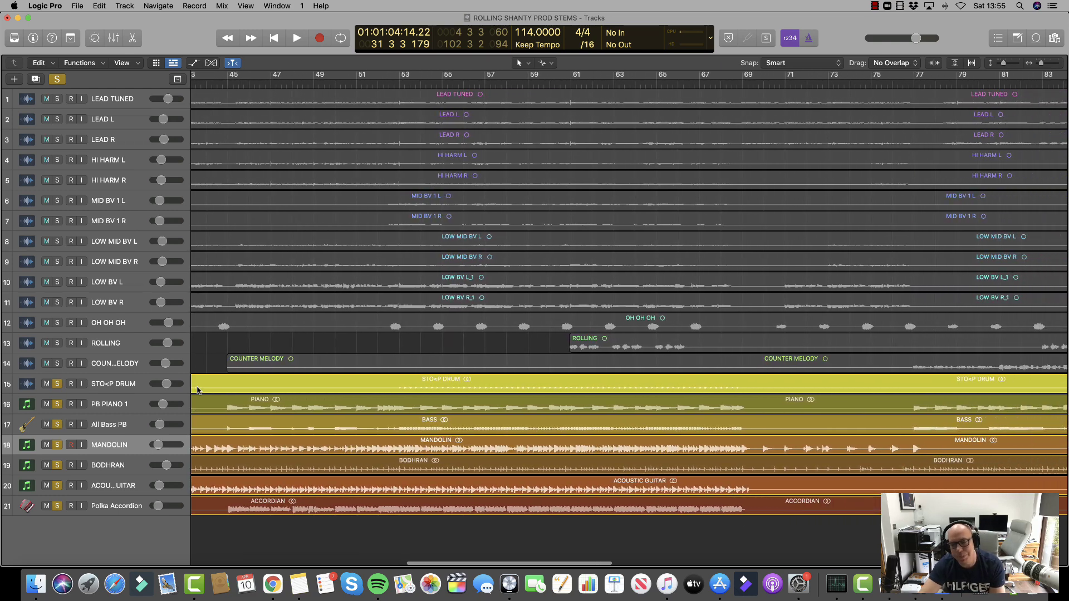
pyautogui.hscroll(-20, 198, 390)
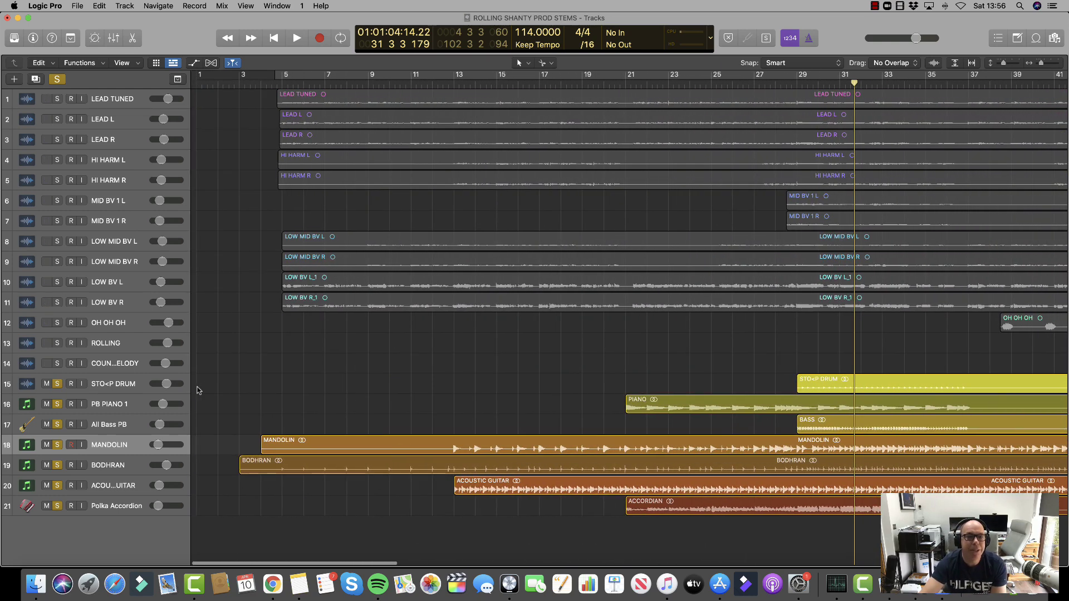
# Solo all the vocal tracks, from COUNTER MELODY up to LEAD TUNED, together with the soloed instruments
pyautogui.click(59, 363)
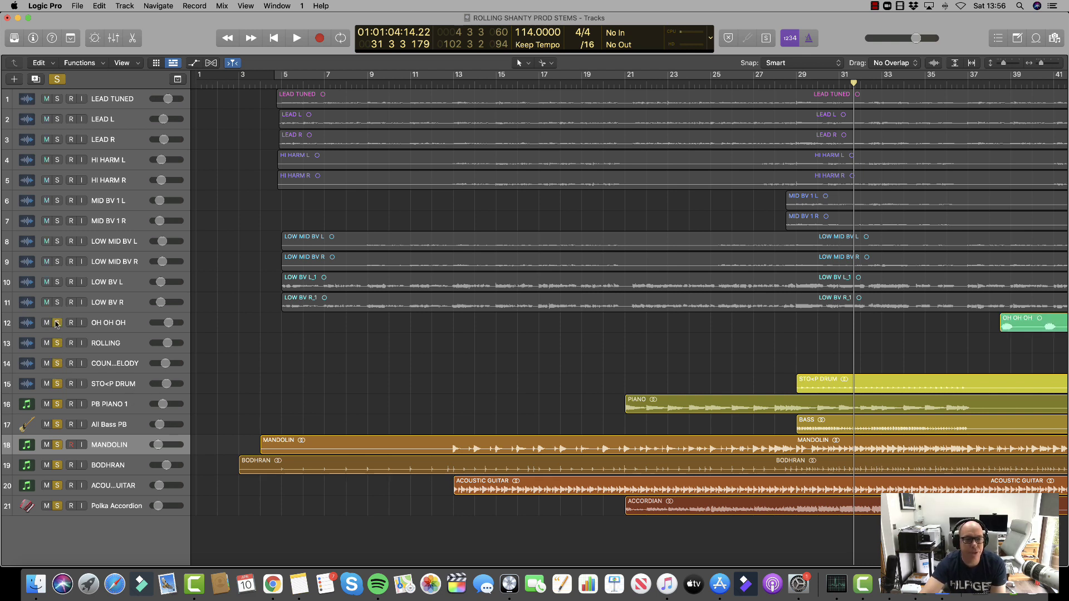
pyautogui.click(58, 303)
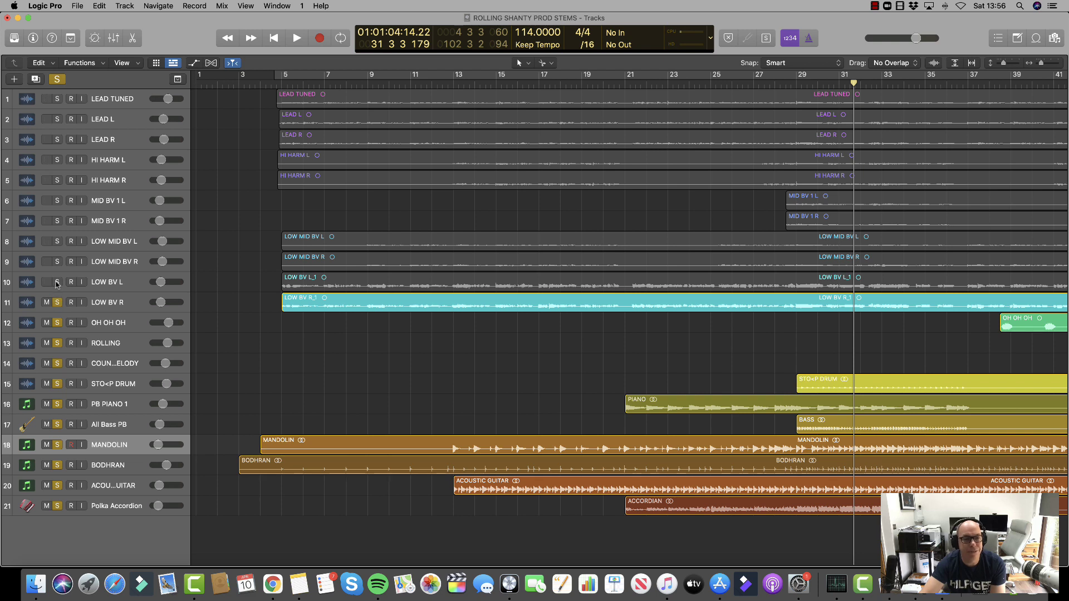
pyautogui.click(57, 282)
pyautogui.click(57, 262)
pyautogui.click(57, 242)
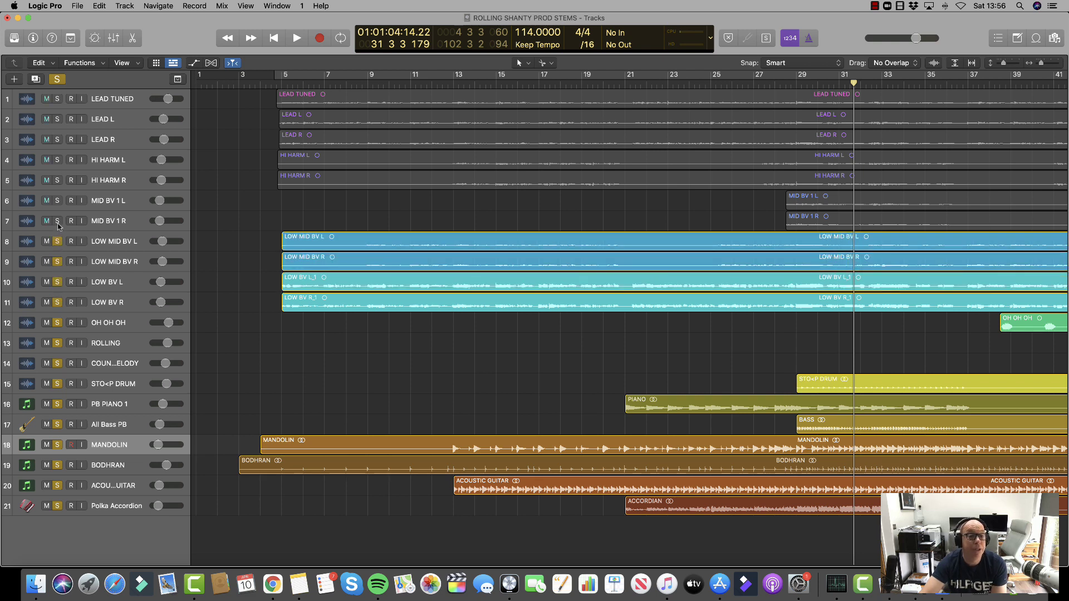
pyautogui.click(57, 222)
pyautogui.click(58, 201)
pyautogui.click(57, 180)
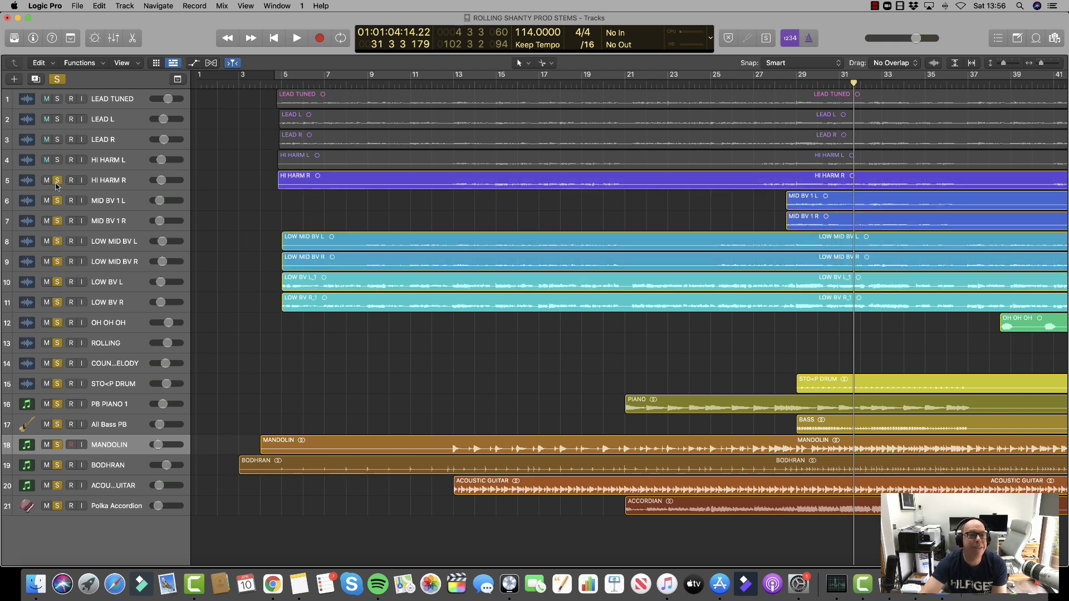
pyautogui.click(58, 160)
pyautogui.click(58, 140)
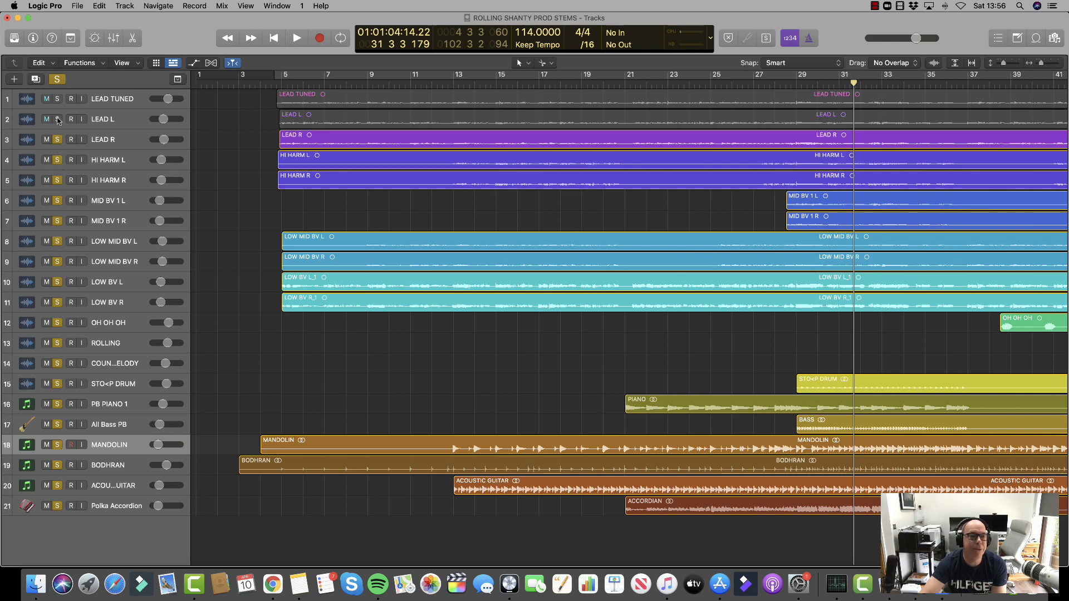
pyautogui.click(58, 119)
pyautogui.click(57, 99)
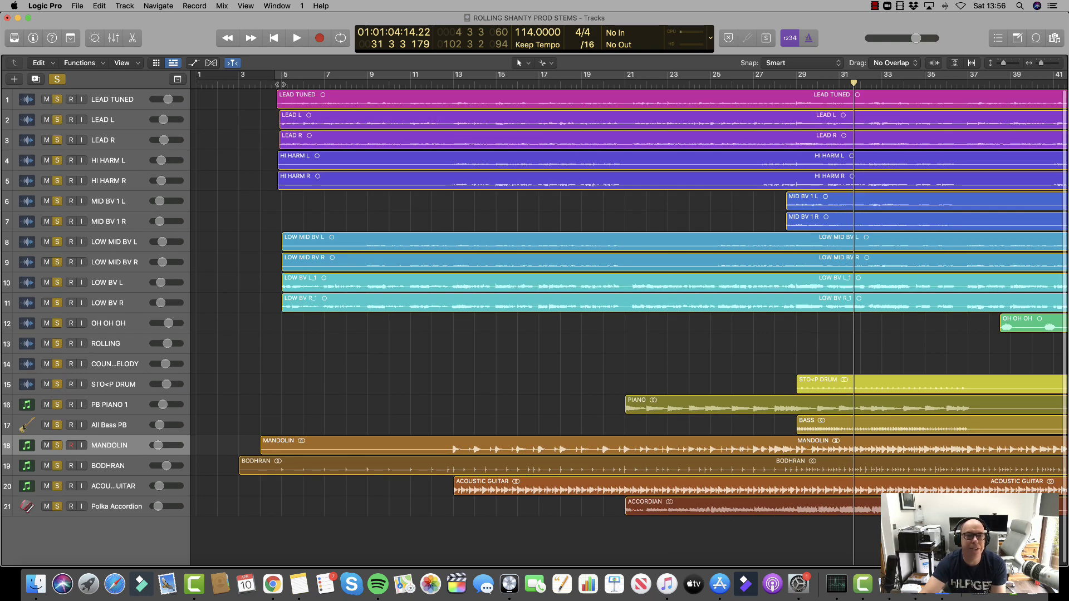
# Play the full mix from just before bar 5 to around bar 55, lowering the OH OH OH track's volume during playback
pyautogui.press('space')
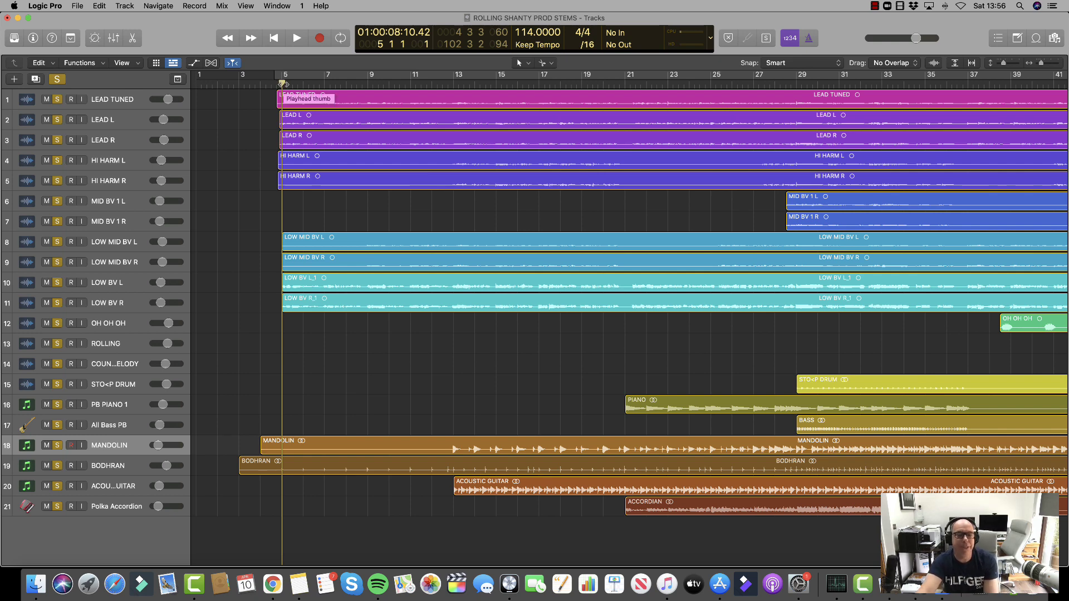
pyautogui.hscroll(2, 284, 84)
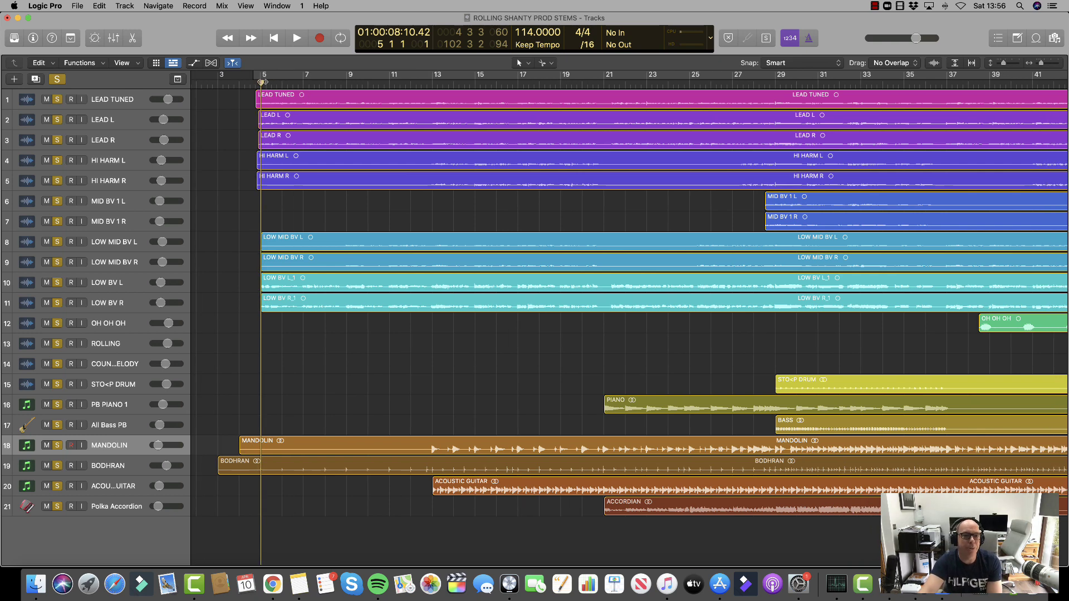
pyautogui.moveTo(262, 81); pyautogui.dragTo(256, 82)
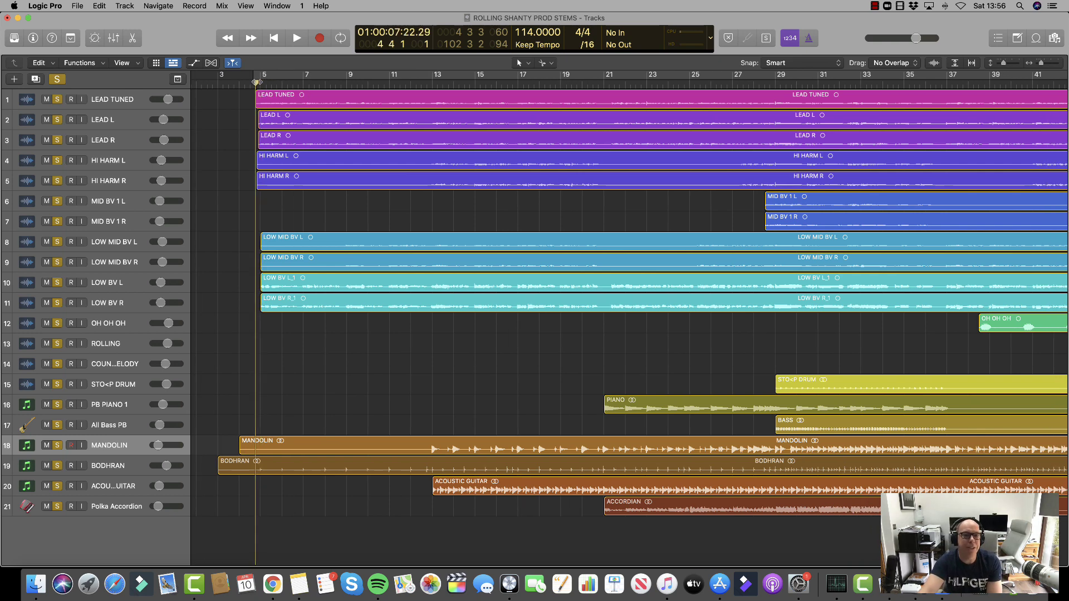
pyautogui.click(296, 40)
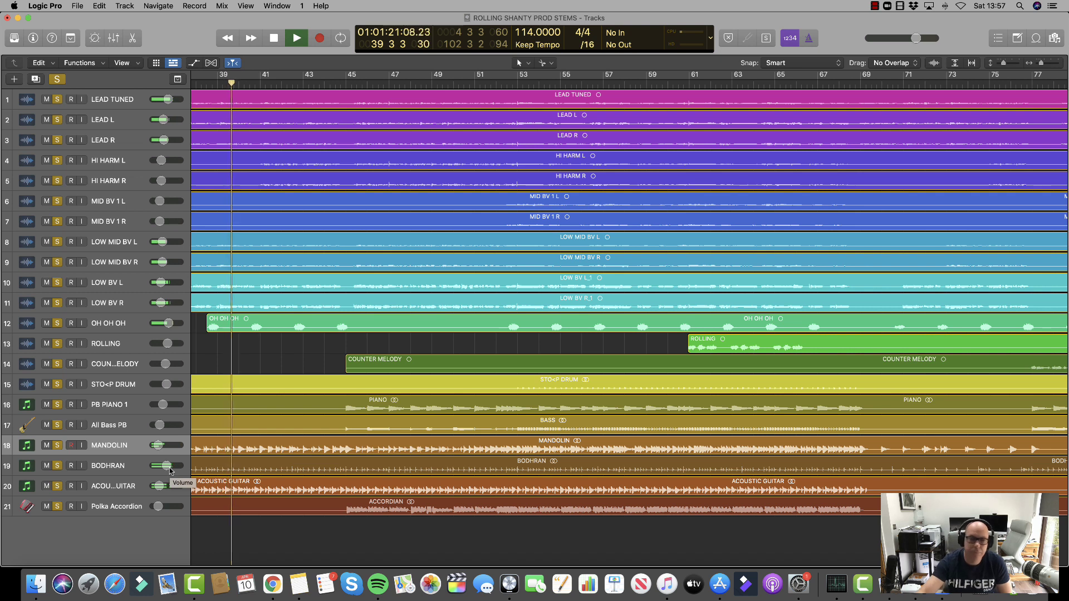
pyautogui.moveTo(175, 323); pyautogui.dragTo(152, 329)
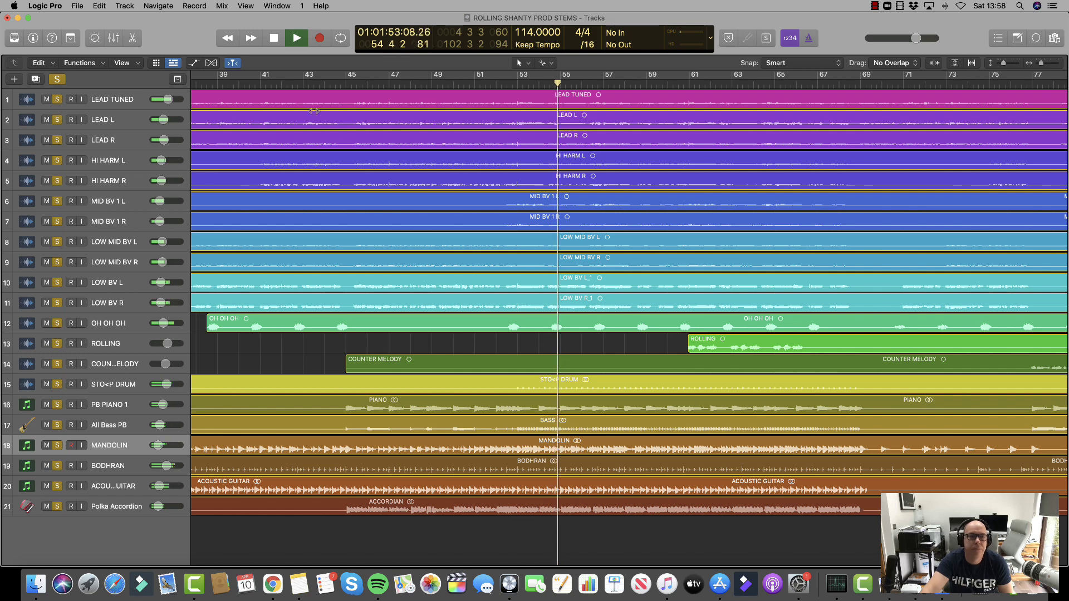
pyautogui.click(274, 38)
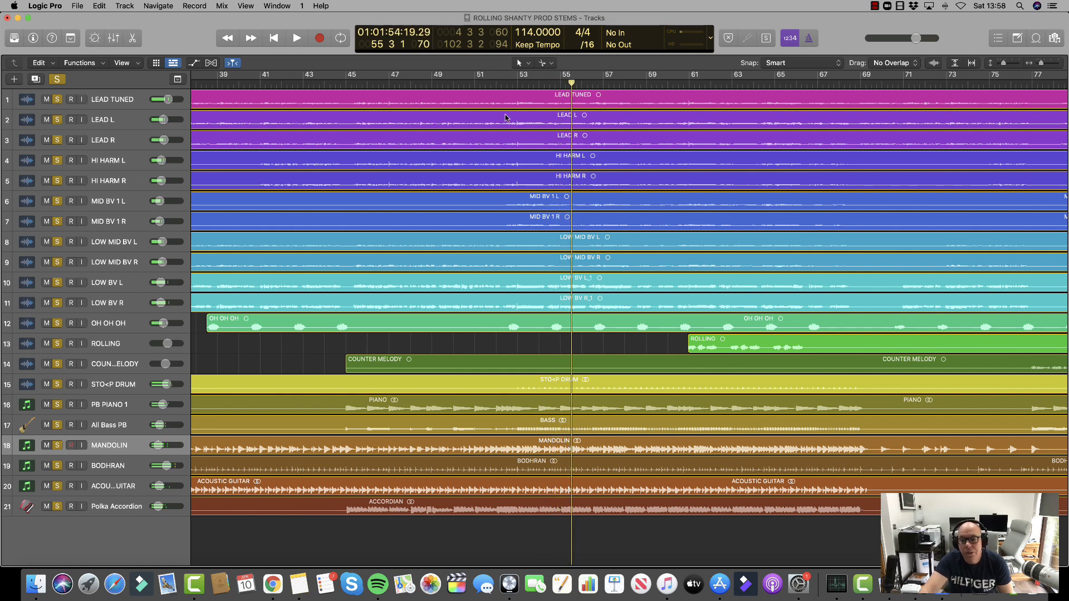
# Move the playhead to just before bar 77 and play the full mix through to the song's end around bar 102
pyautogui.hscroll(10, 506, 117)
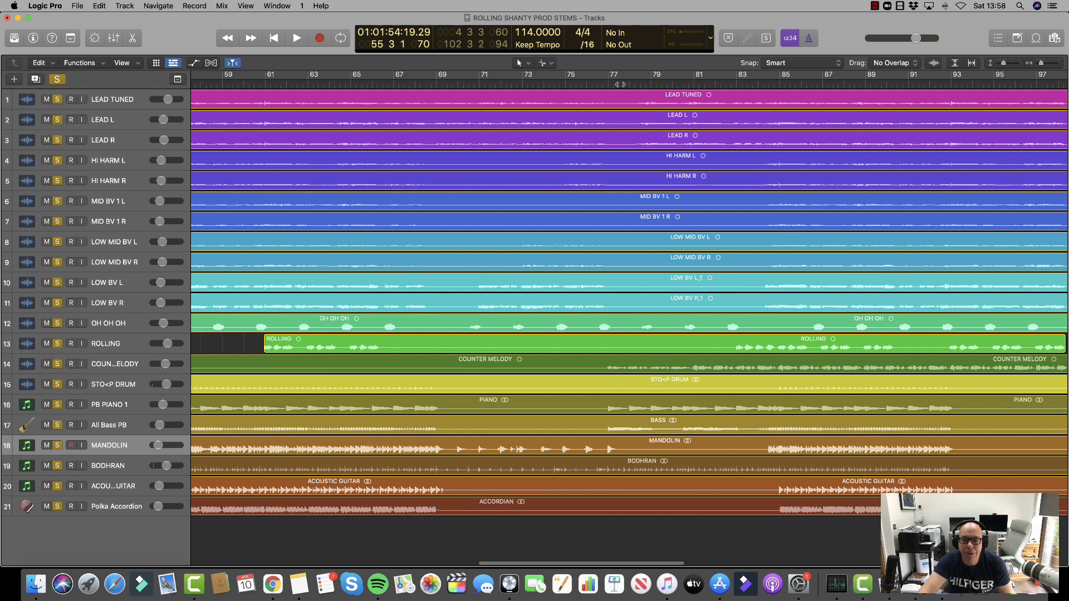
pyautogui.click(629, 84)
pyautogui.moveTo(630, 82); pyautogui.dragTo(602, 86)
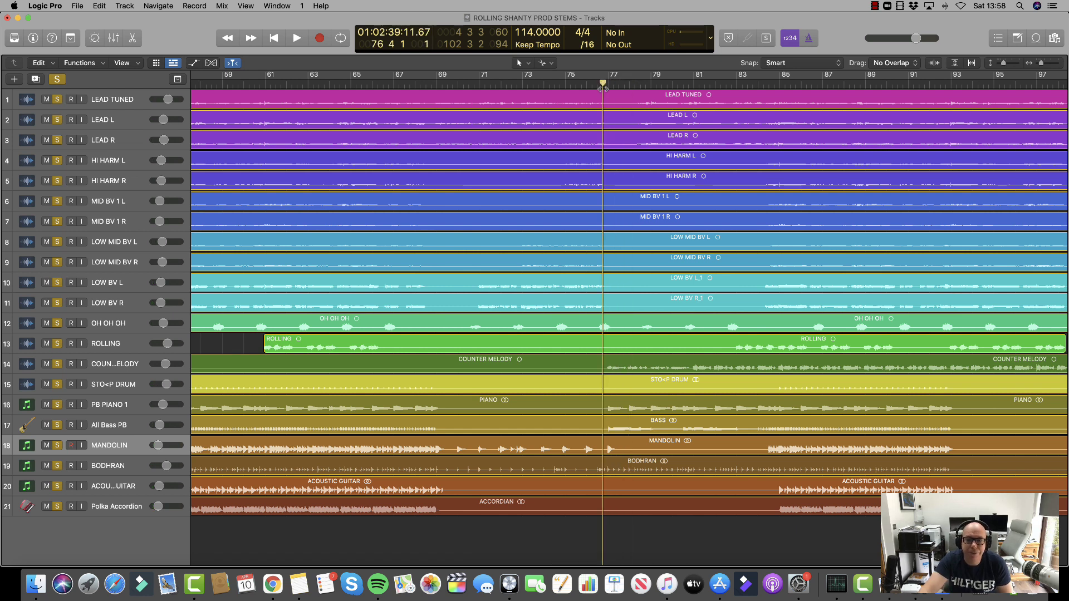
pyautogui.click(294, 42)
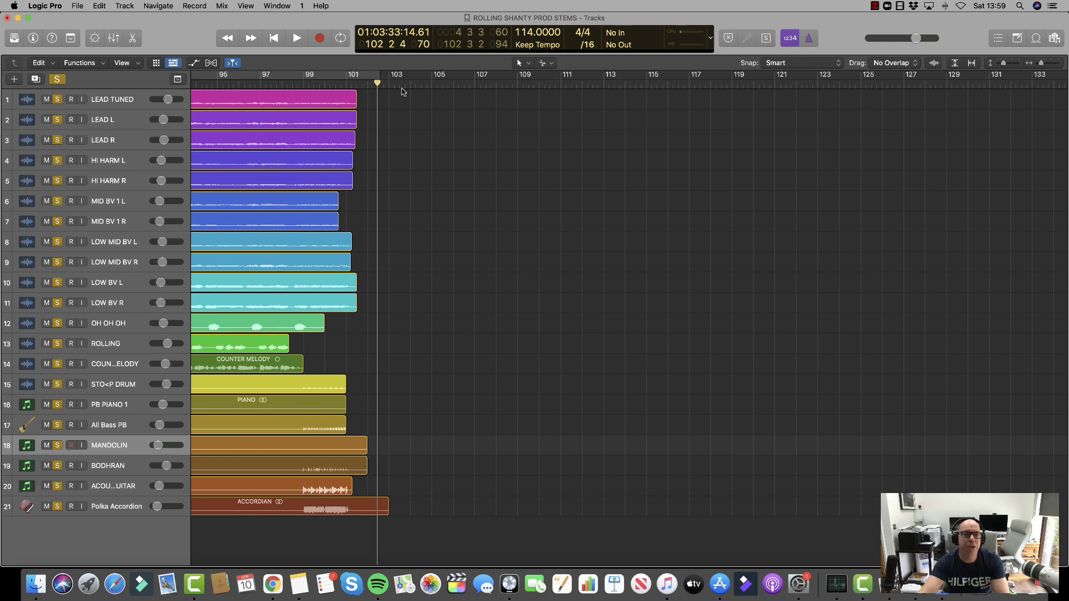
pyautogui.hscroll(-1, 402, 88)
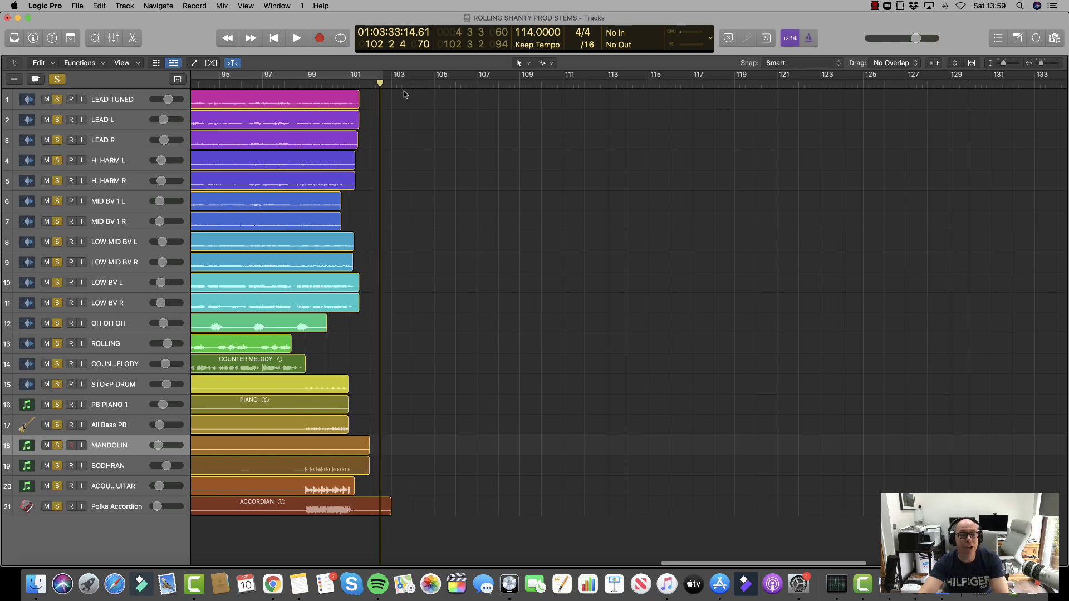